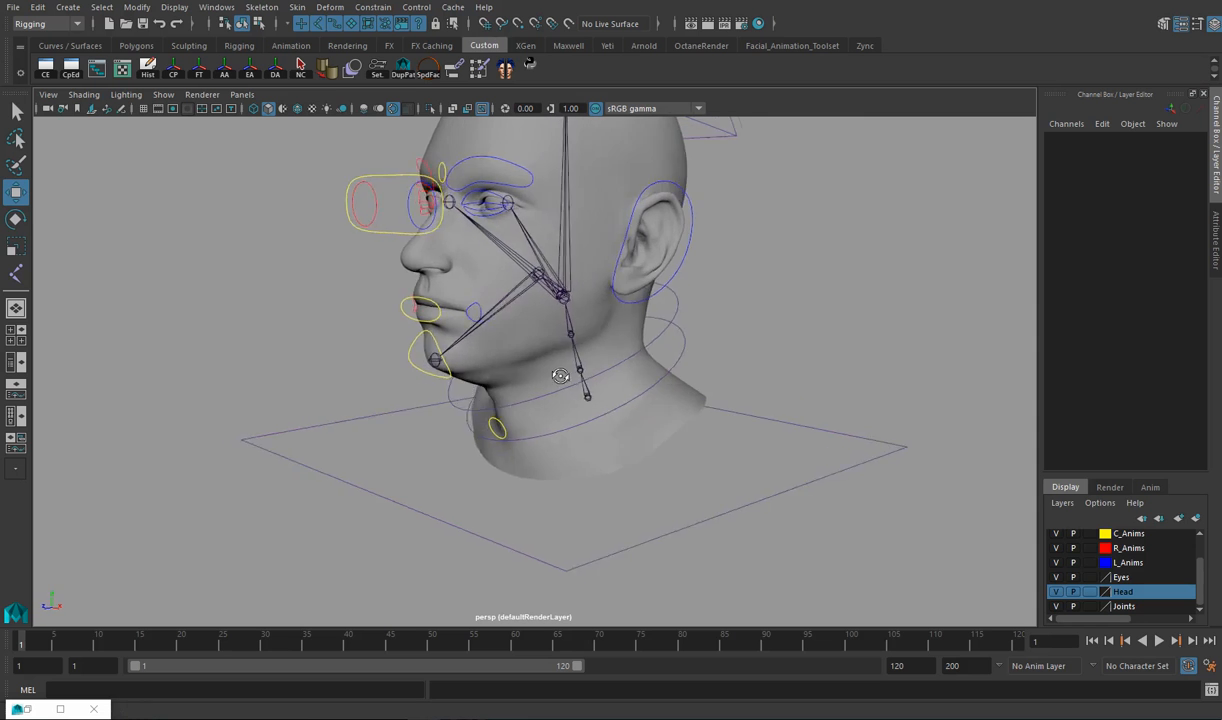
left_click_drag(589, 421, 468, 420, "alt")
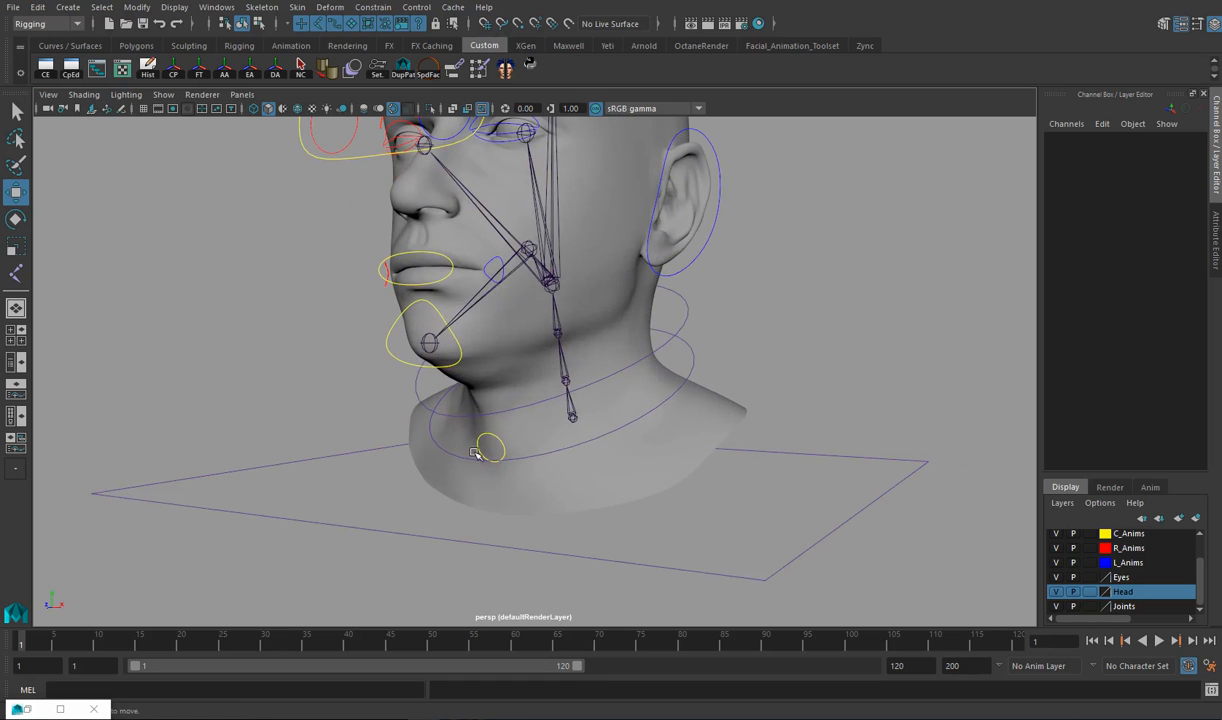
left_click_drag(612, 428, 590, 407, "alt")
left_click_drag(640, 472, 608, 454, "alt")
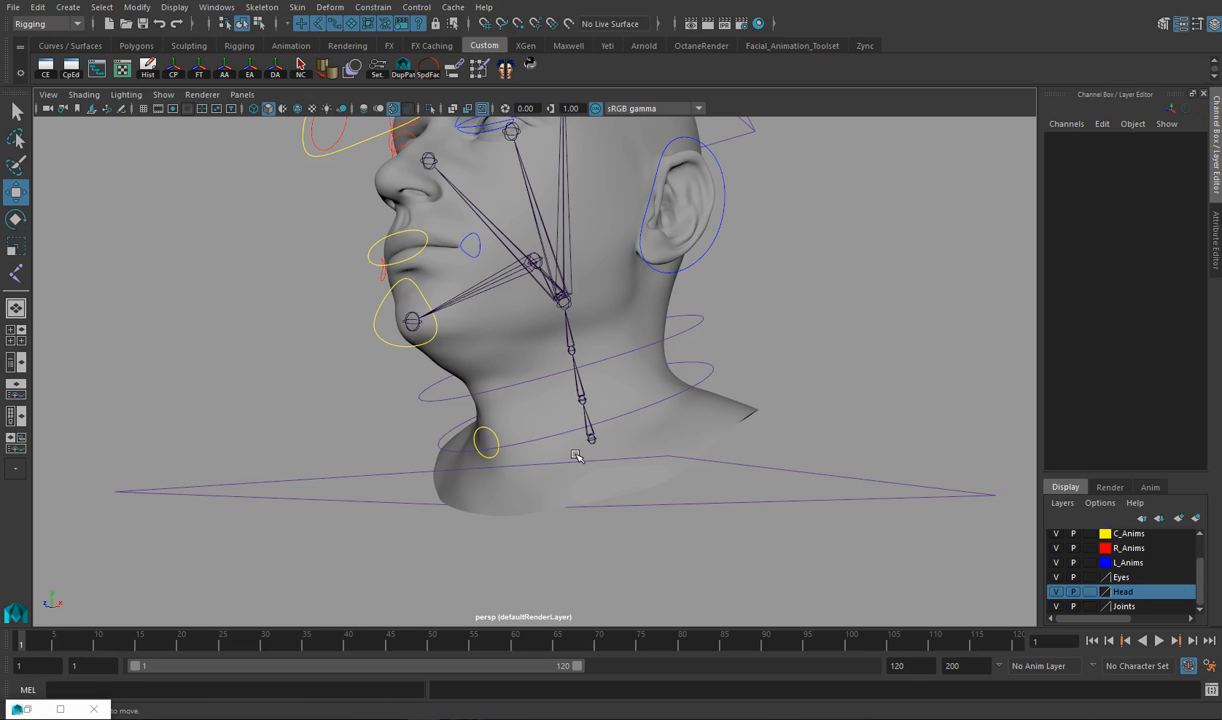
left_click_drag(548, 436, 503, 443, "alt")
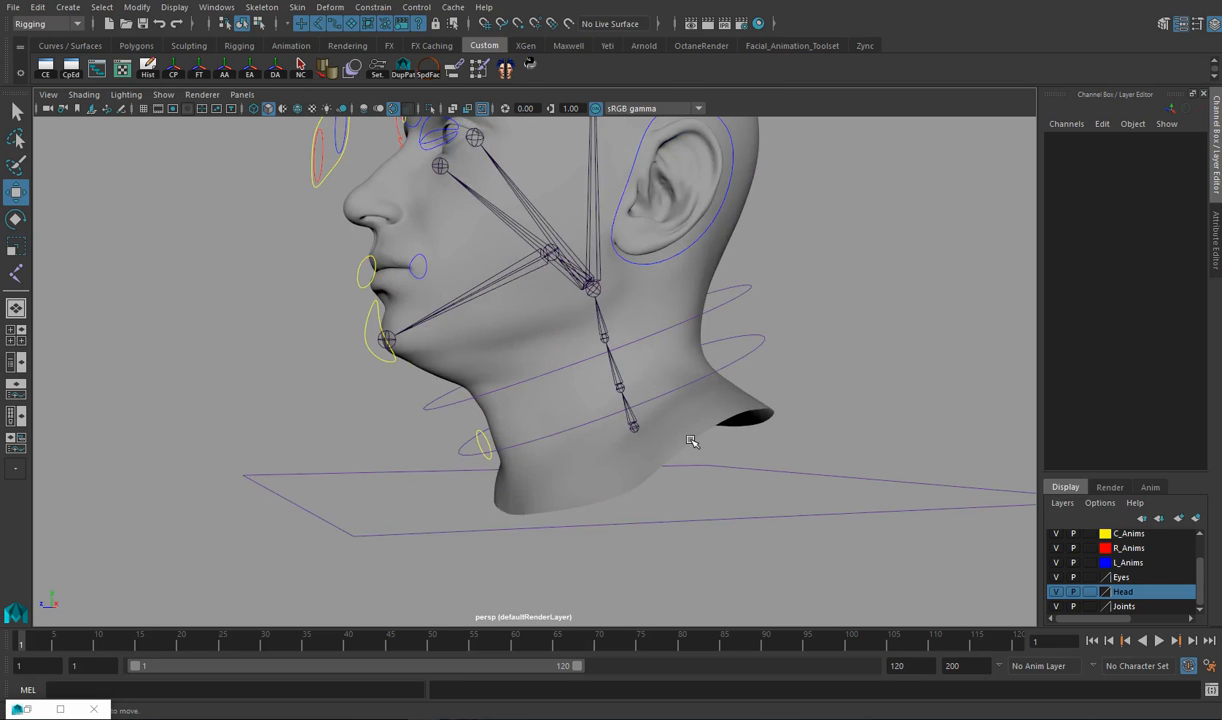
In the side view, extend the skeleton from Shoulder_Root with a new joint about 5.6 units below it, continuing the neck's slant.
key("space")
key("space")
right_click_drag(713, 463, 423, 431, "alt")
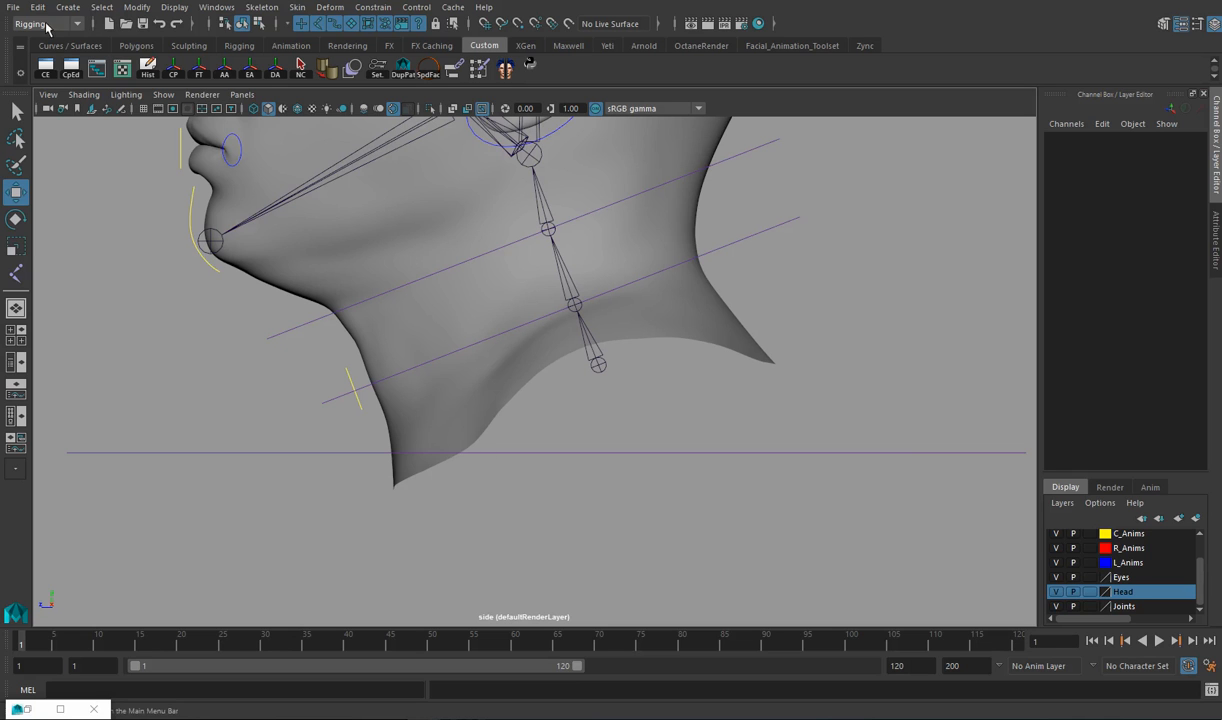
left_click(262, 7)
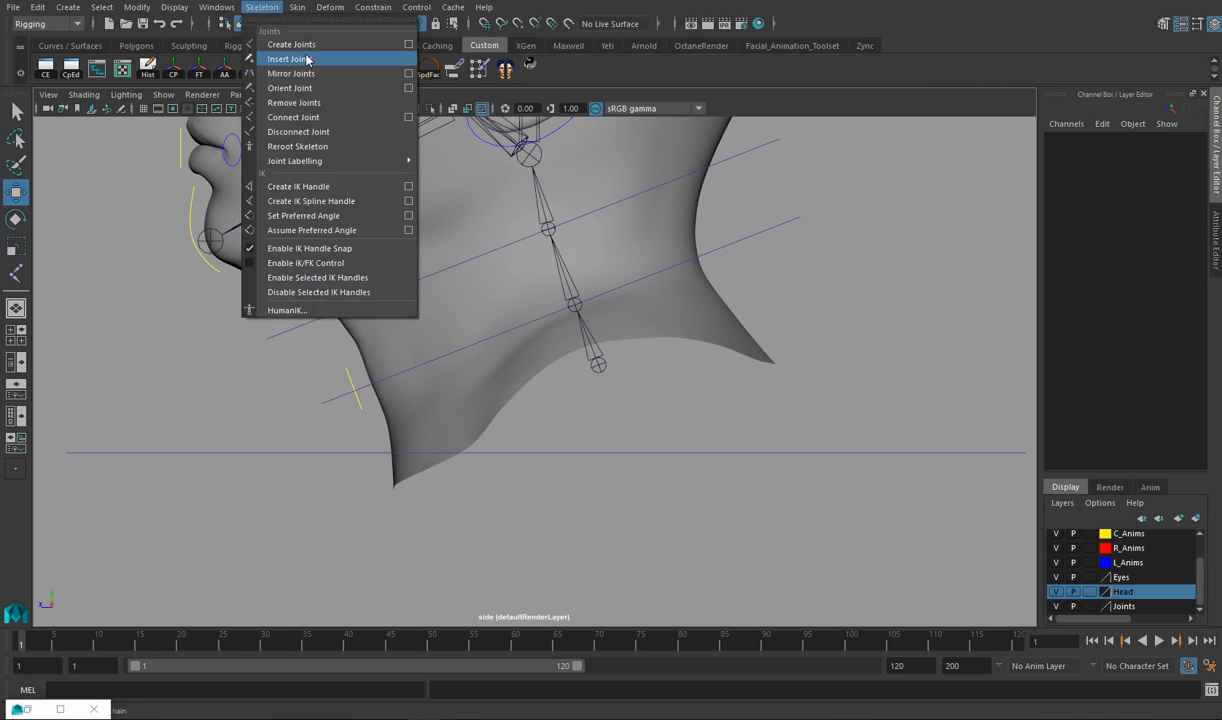
left_click(291, 44)
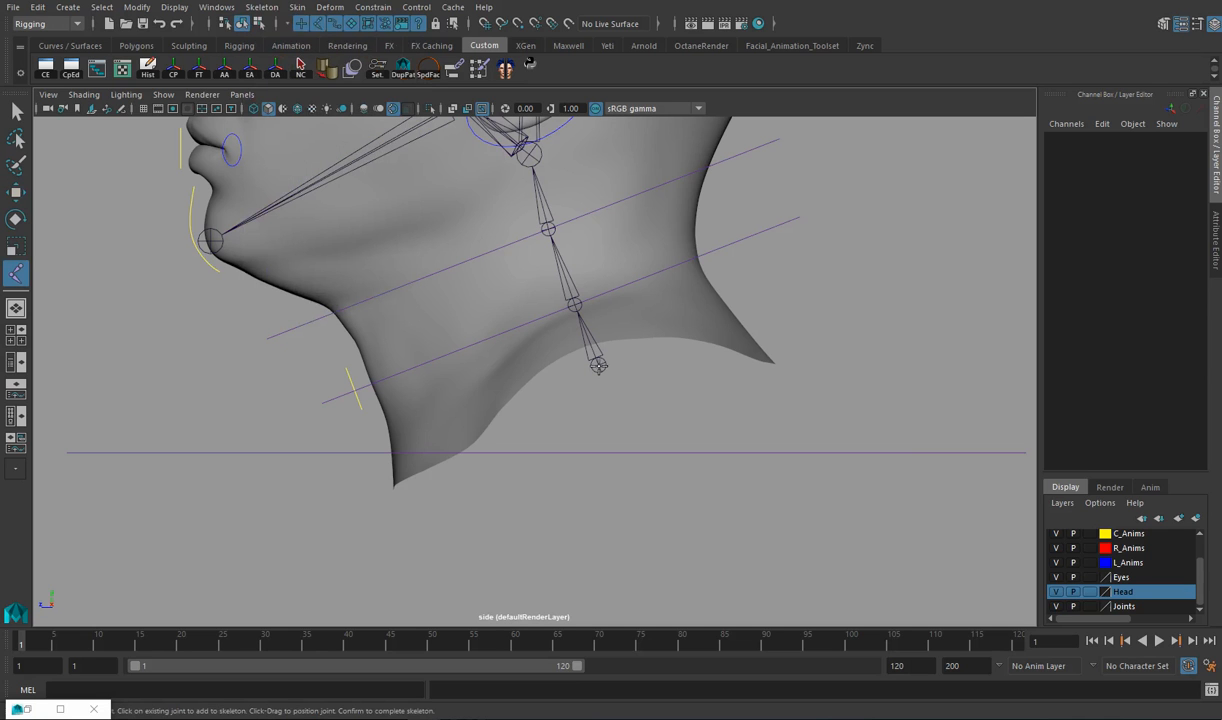
left_click(597, 364)
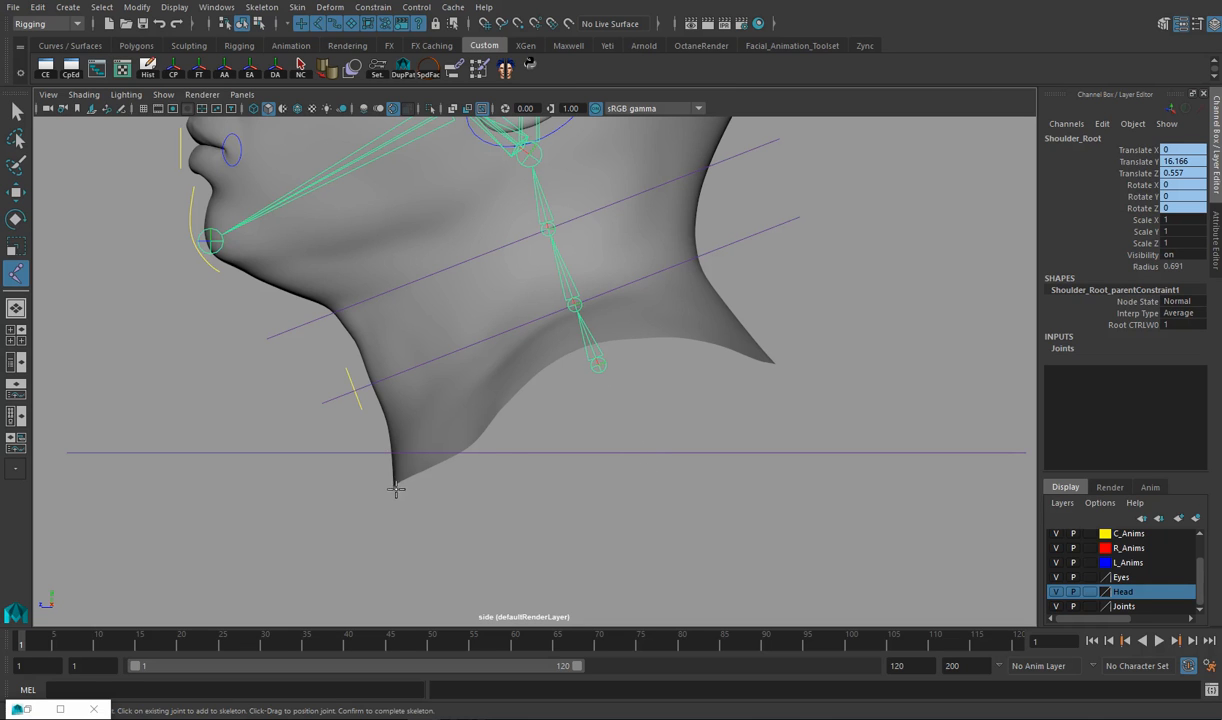
left_click(642, 486)
left_click_drag(643, 486, 638, 481)
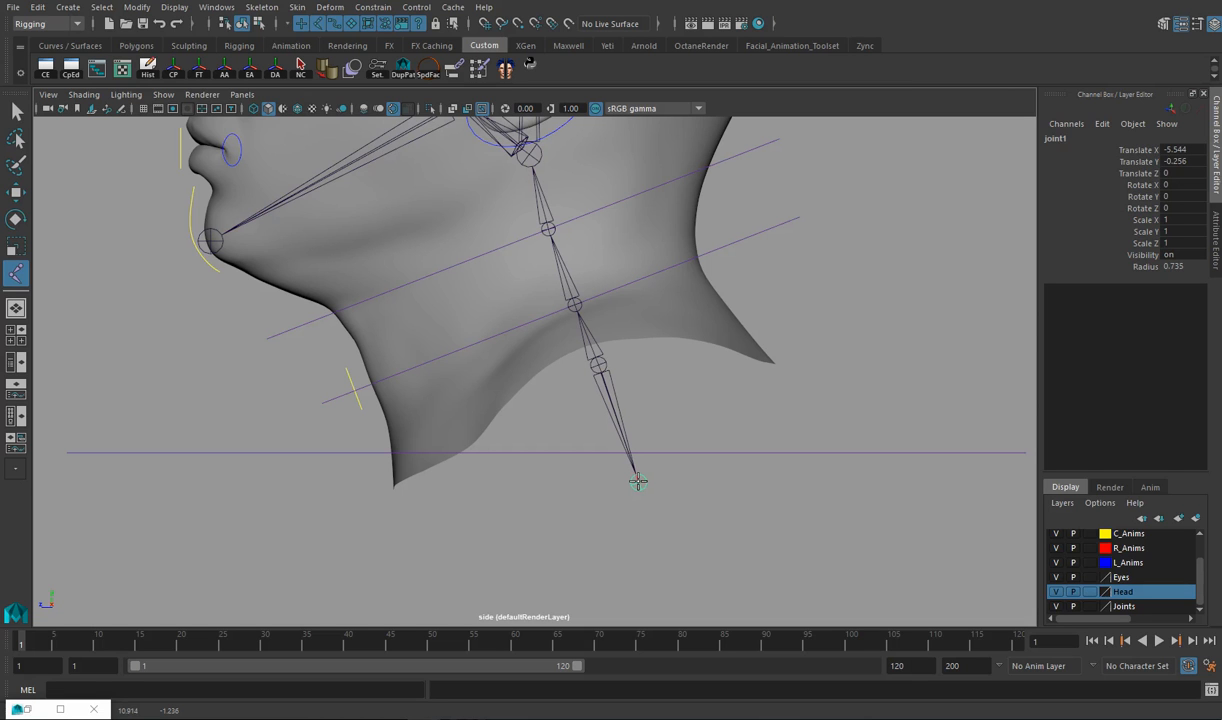
left_click_drag(638, 481, 637, 481)
key("w")
left_click(681, 482)
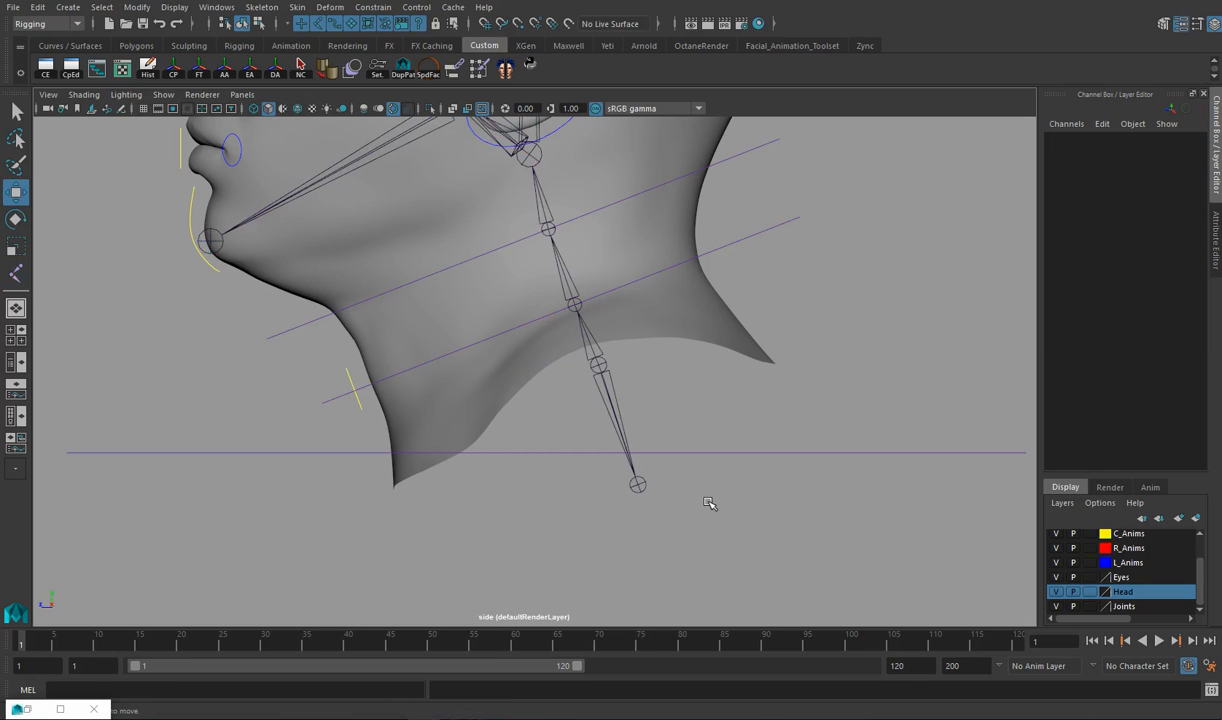
Rename the new lowest joint as Root.
scroll(484, 404, "up", 3)
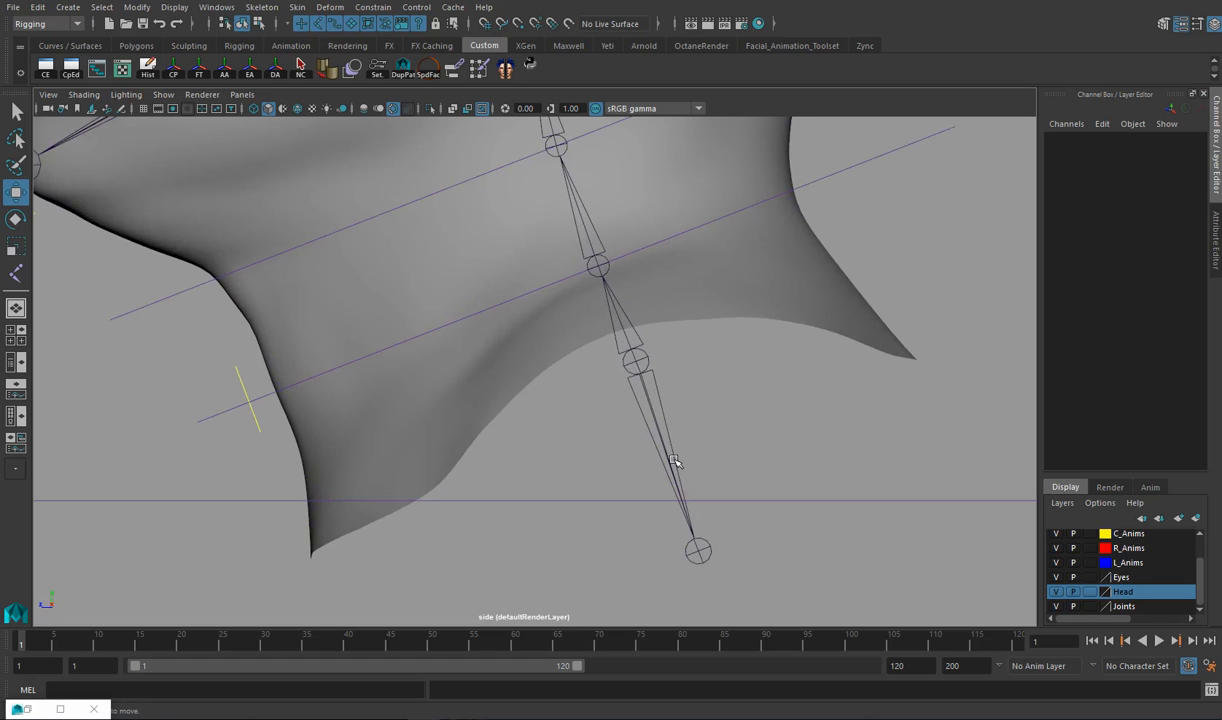
middle_click_drag(618, 402, 596, 327, "alt")
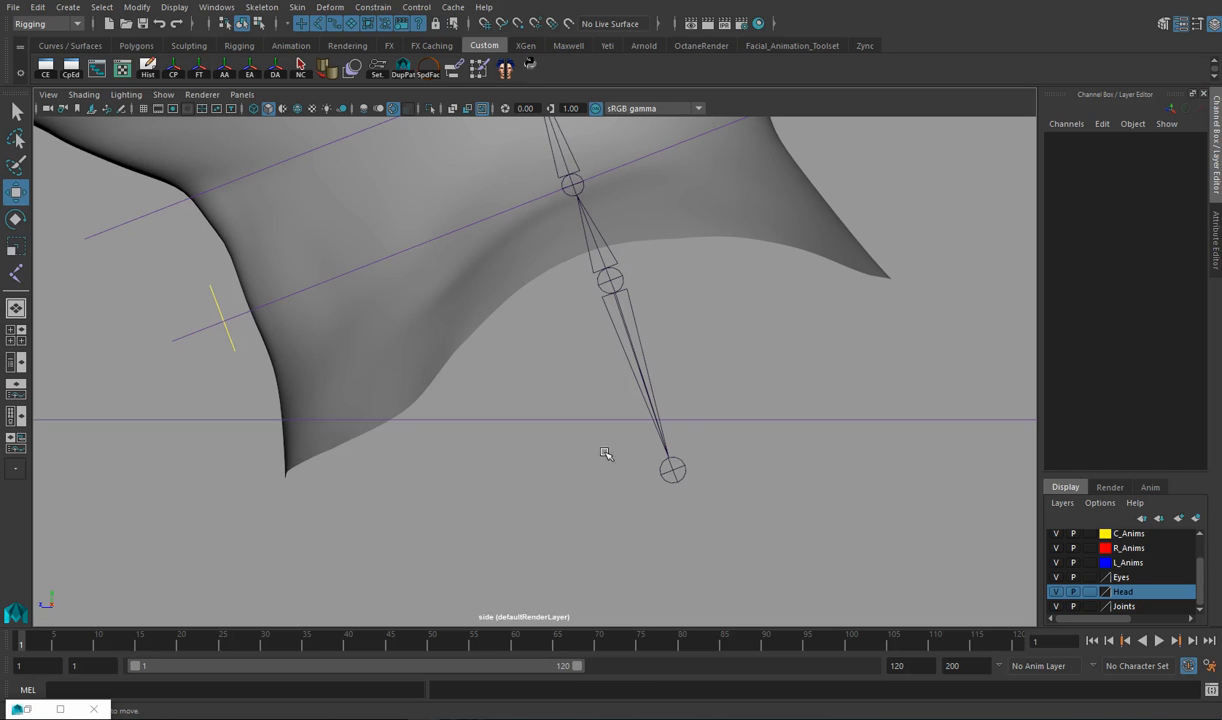
left_click(670, 467)
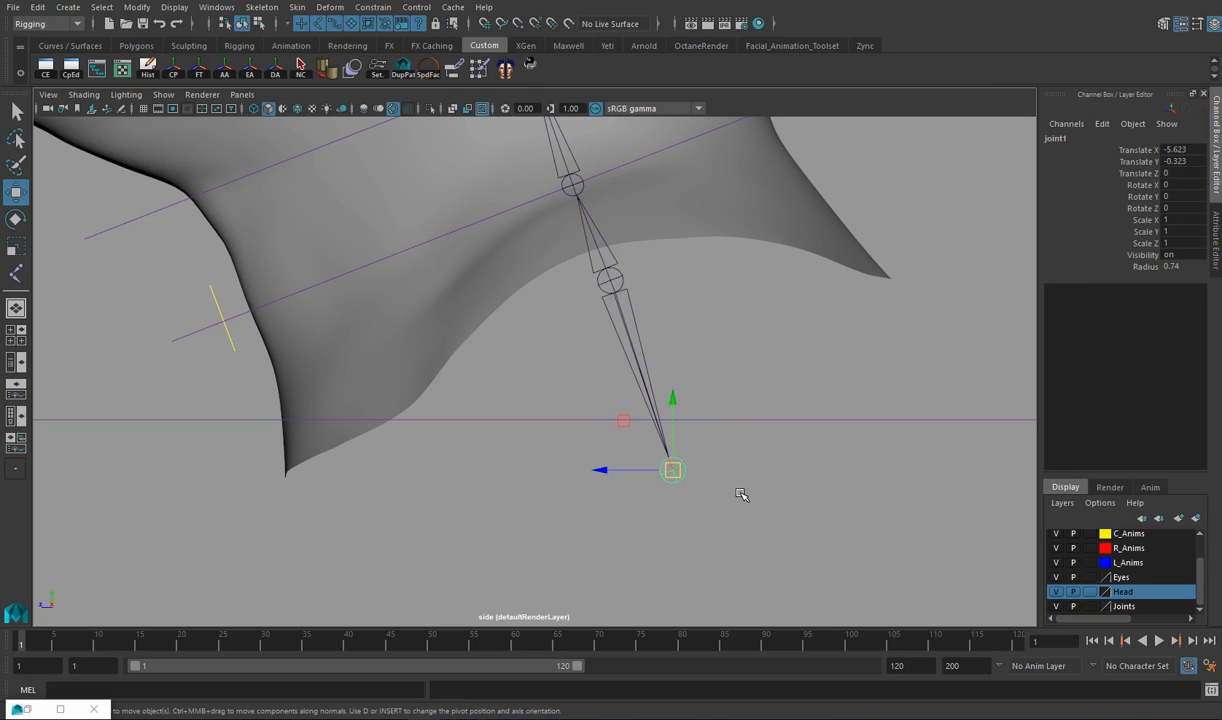
left_click(680, 470)
left_click(674, 472)
double_click(1057, 139)
key("Return")
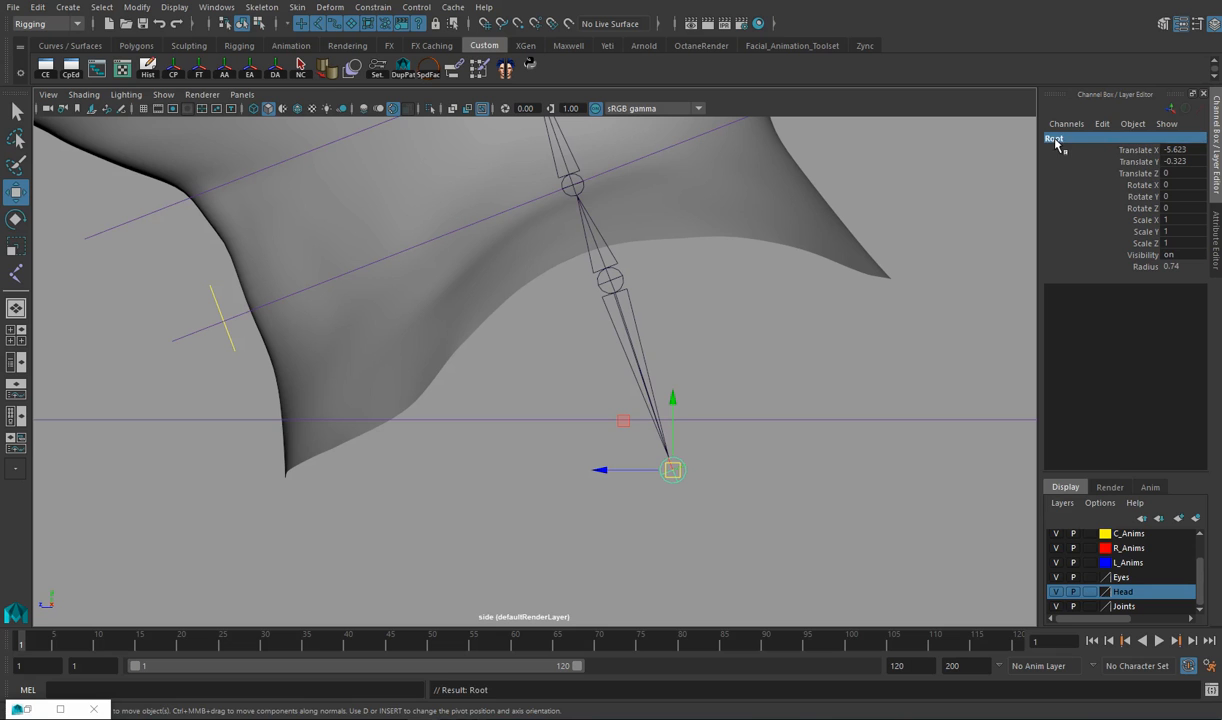
Reroot the skeleton so that the Root joint becomes the top of the hierarchy.
left_click(262, 8)
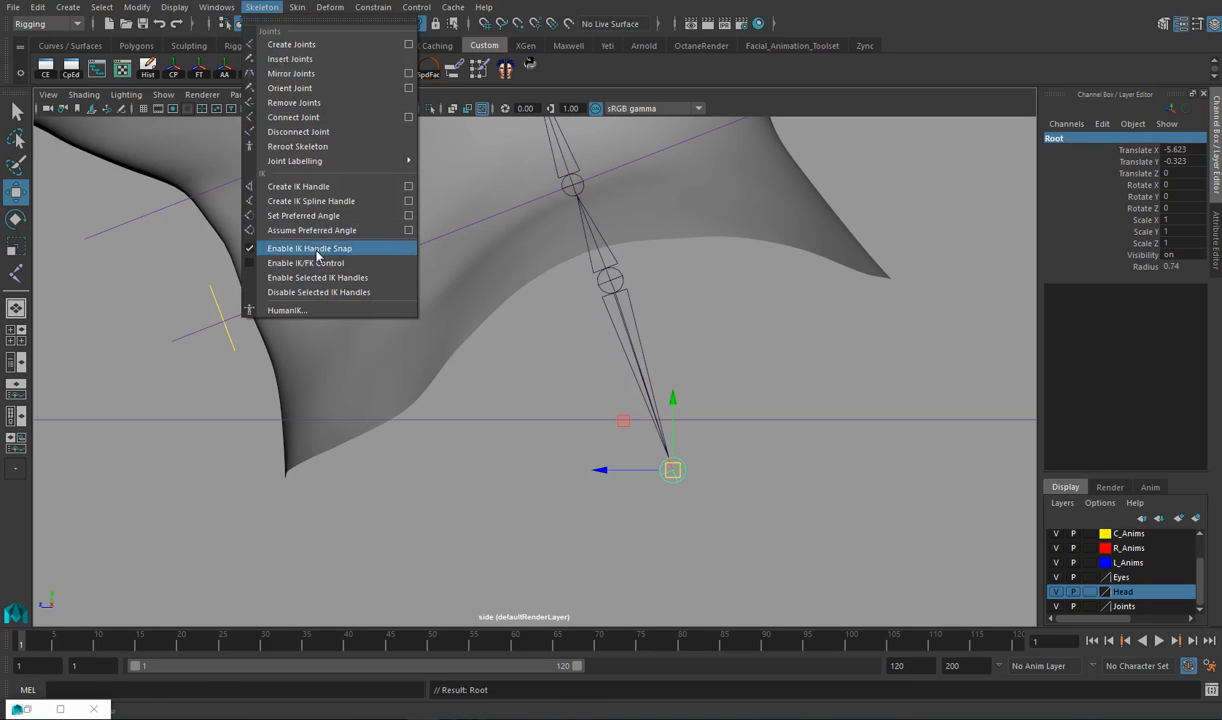
left_click(300, 147)
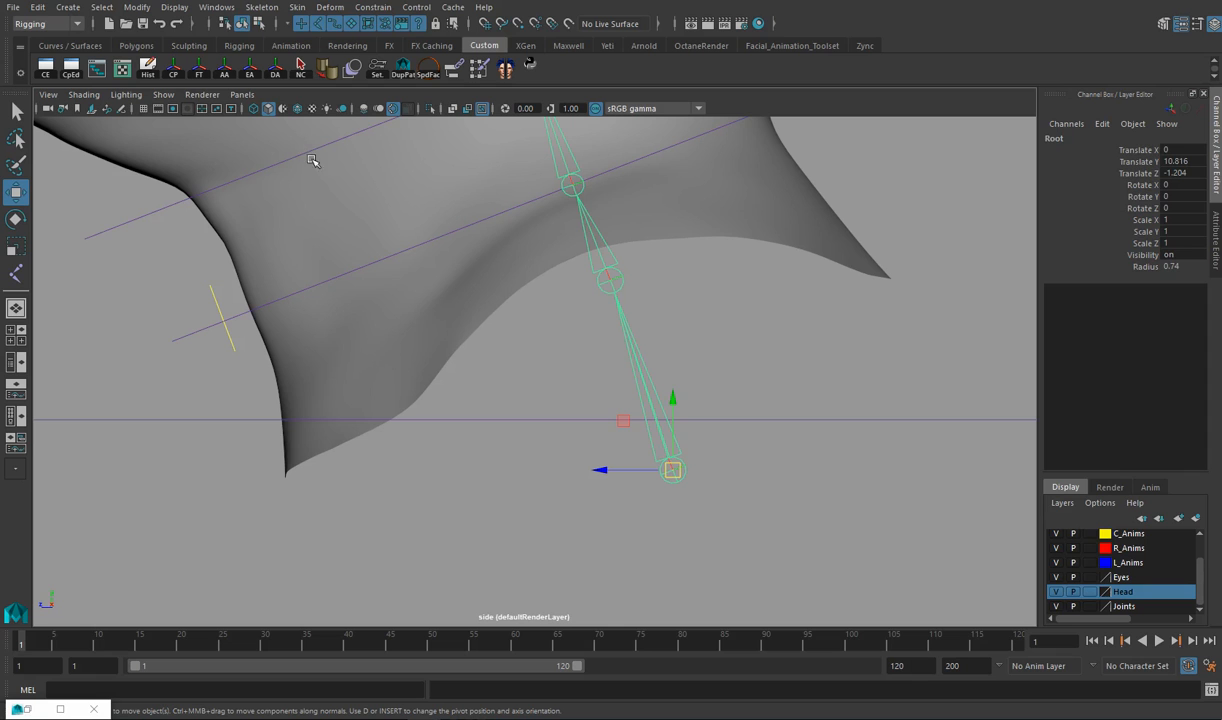
left_click(700, 472)
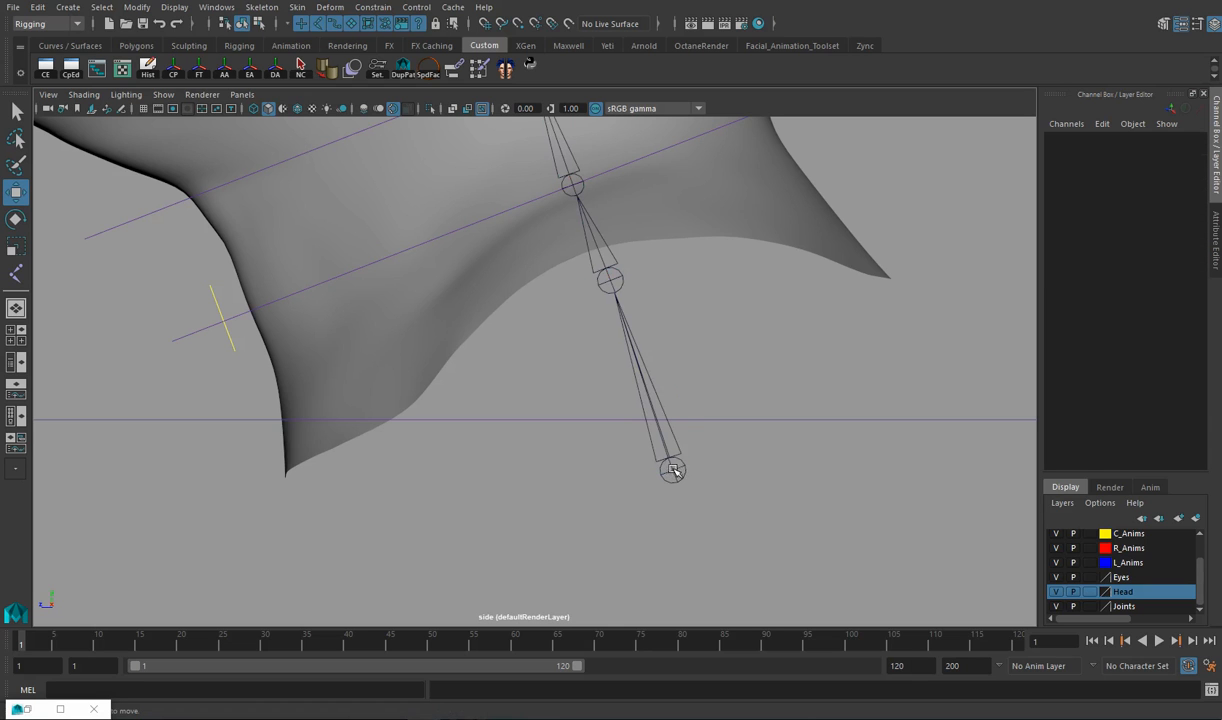
In the front view, create a joint branching from Root into the character's left shoulder, at about X 4.6, Y 1.8, Z -8.8 relative to Root.
left_click_drag(576, 295, 458, 341, "alt")
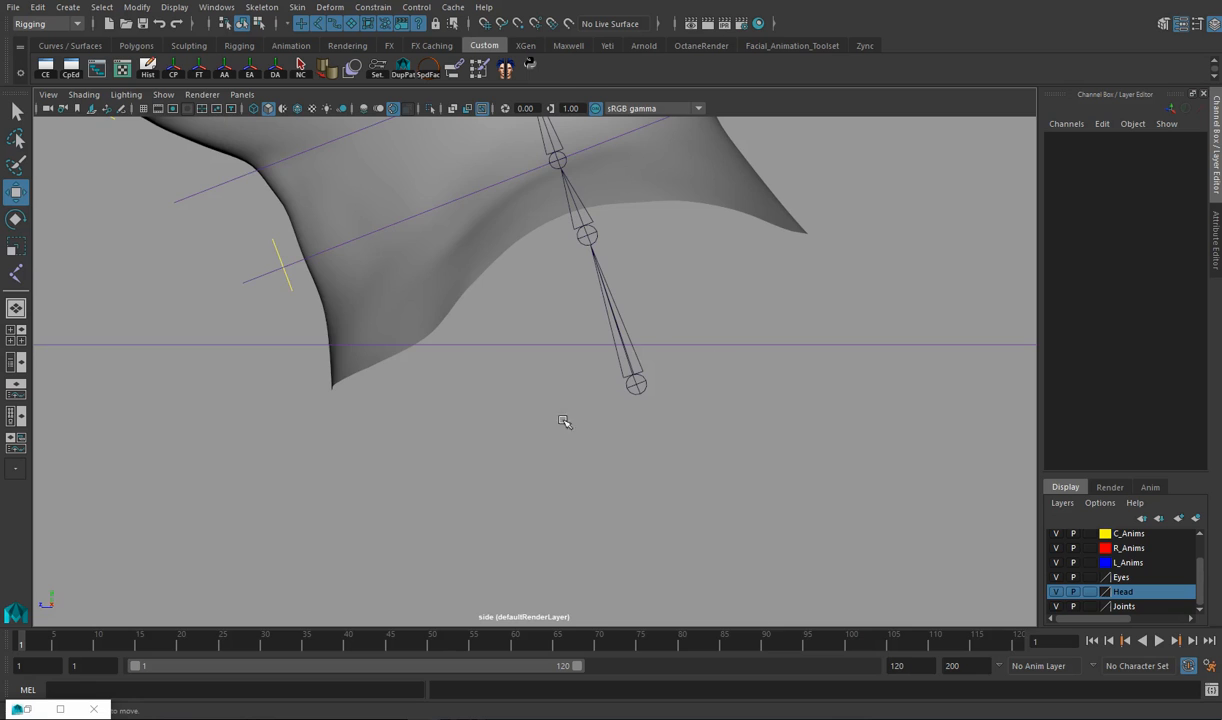
key("space")
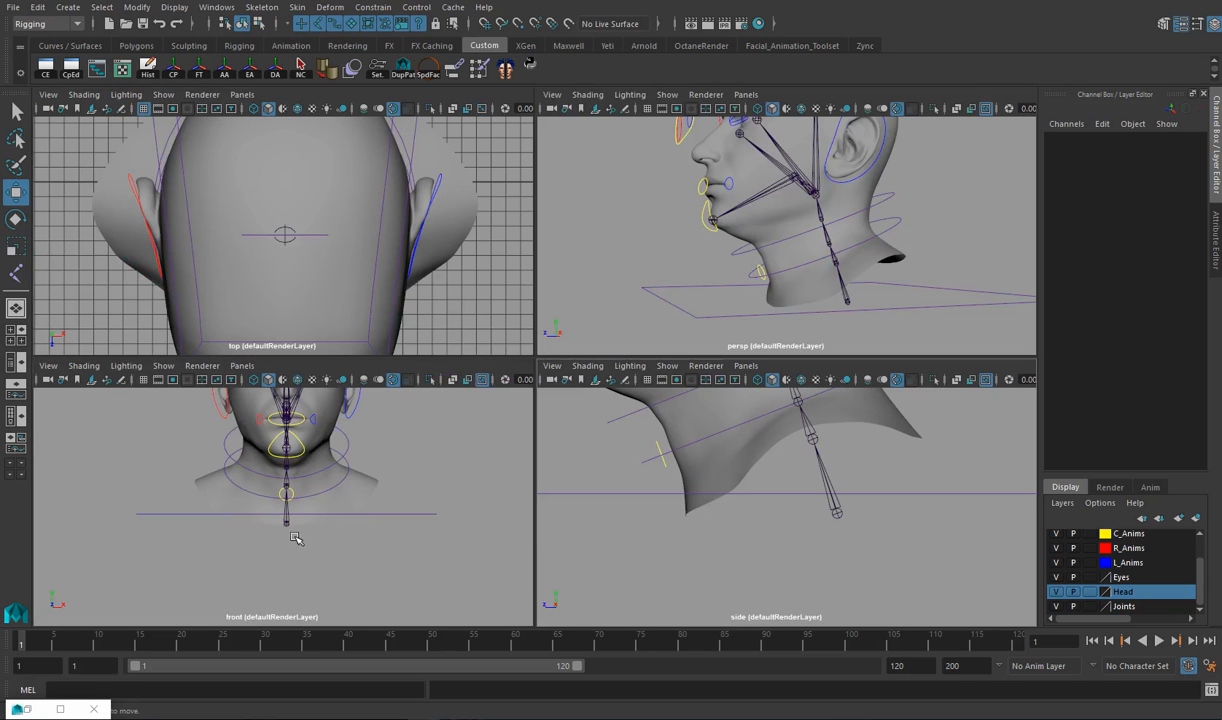
key("space")
scroll(349, 382, "up", 5)
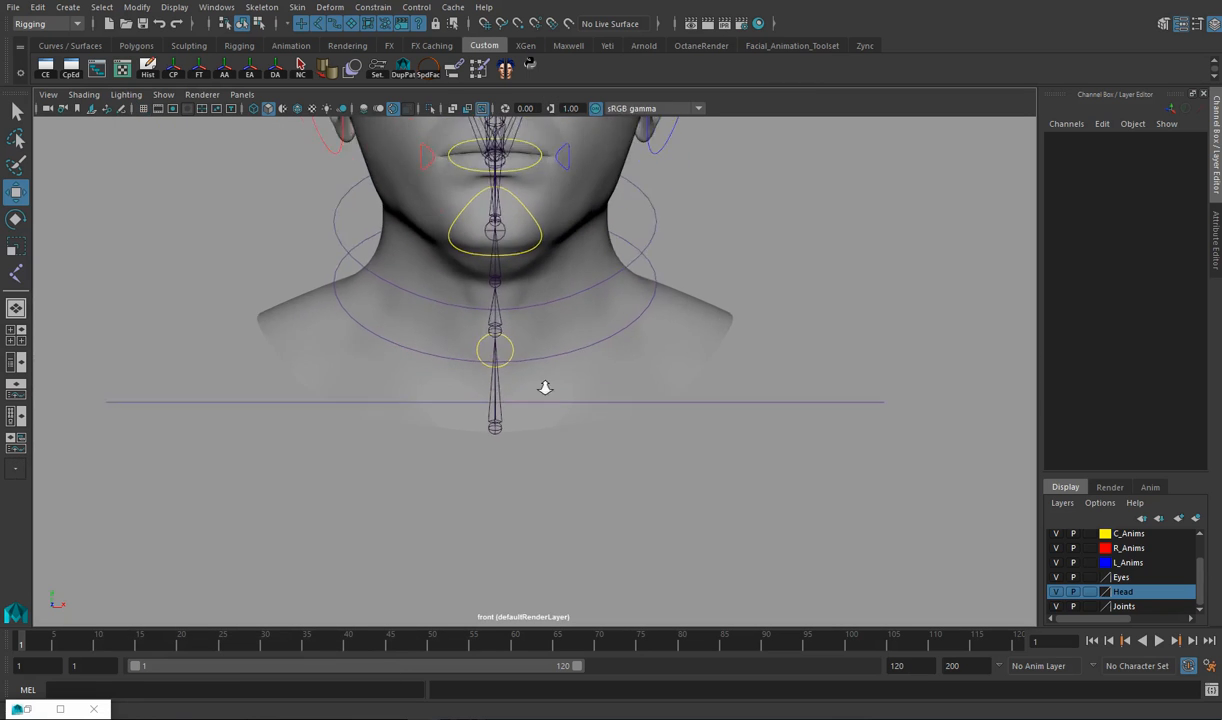
left_click(274, 9)
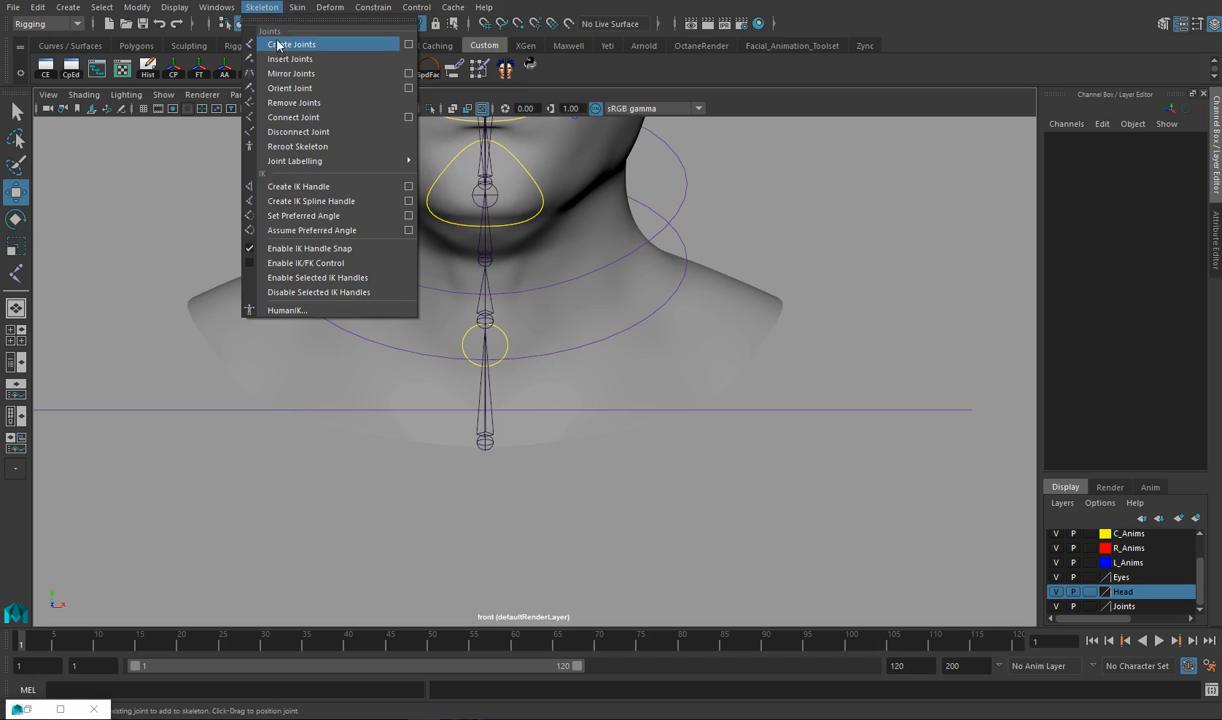
left_click(290, 44)
scroll(705, 488, "up", 2)
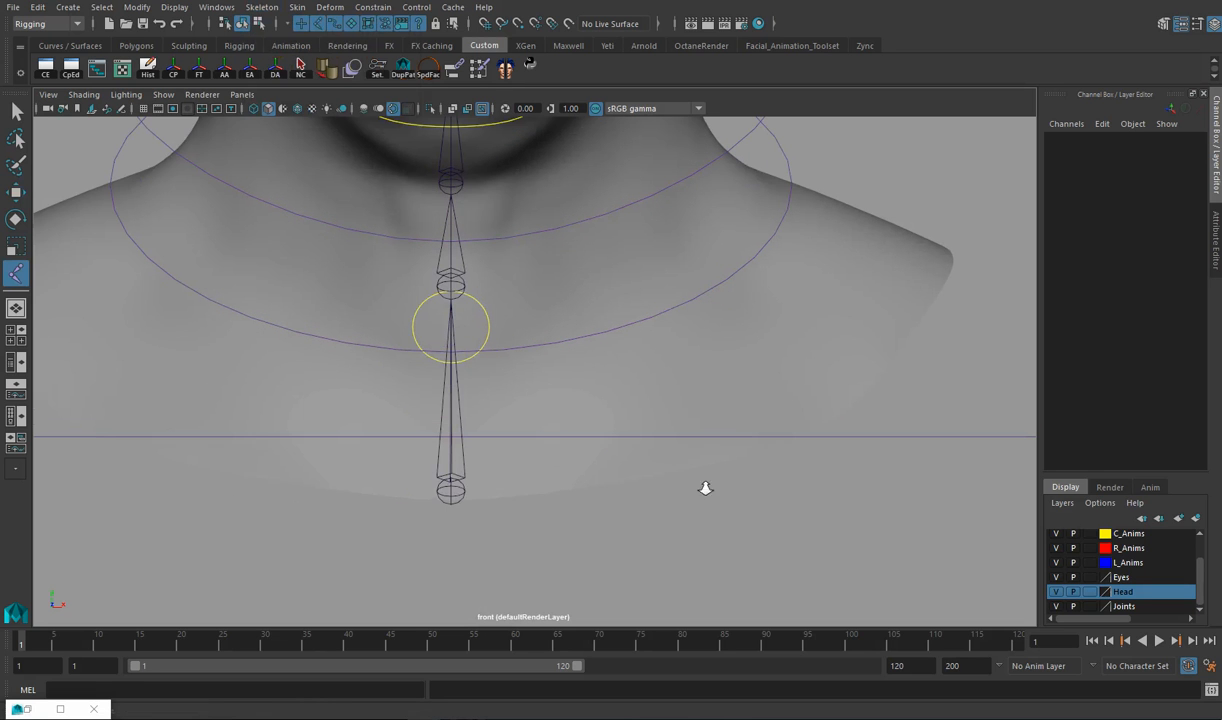
left_click(450, 490)
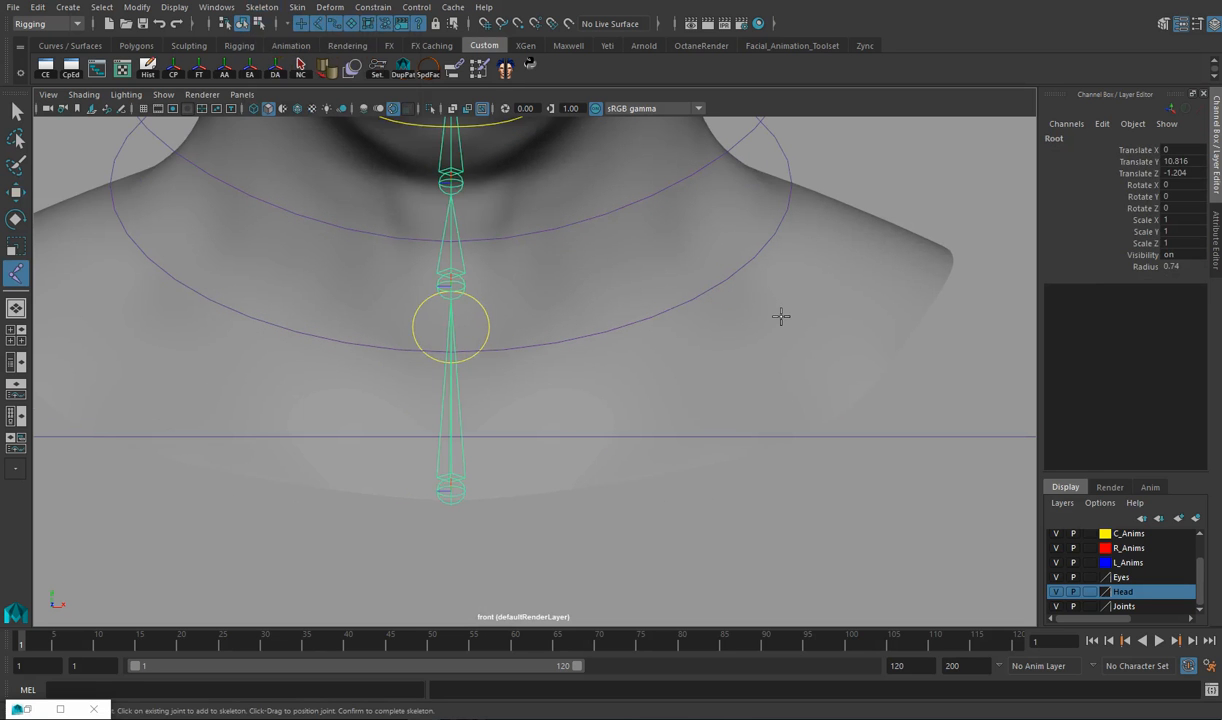
left_click_drag(774, 314, 789, 299)
key("w")
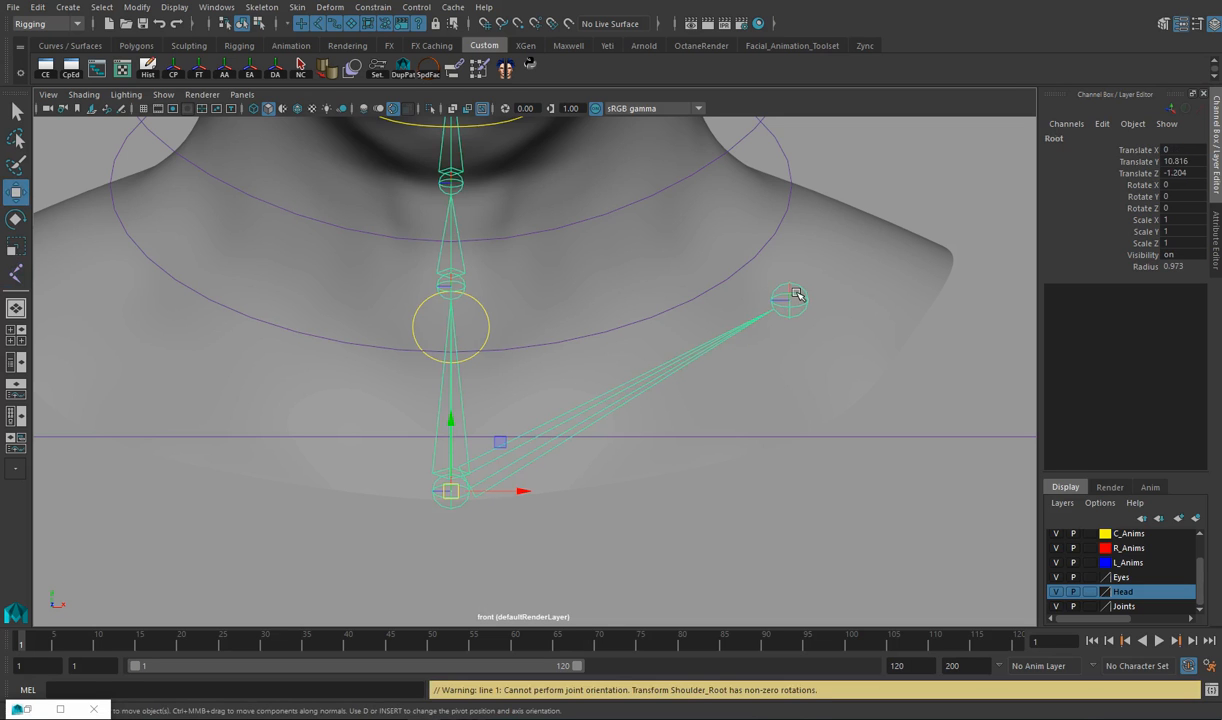
Rename the new shoulder joint as L_Shoulder.
left_click(792, 297)
left_click(1099, 139)
type("L_Shou")
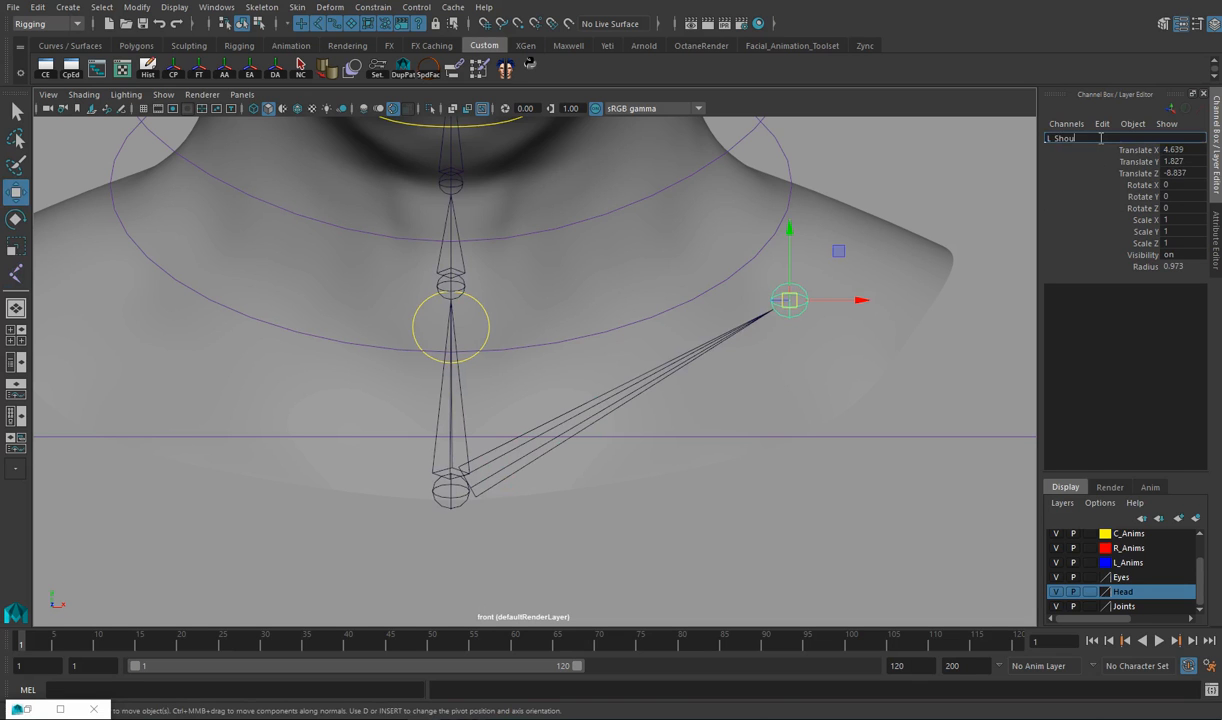
type("lder")
key("Return")
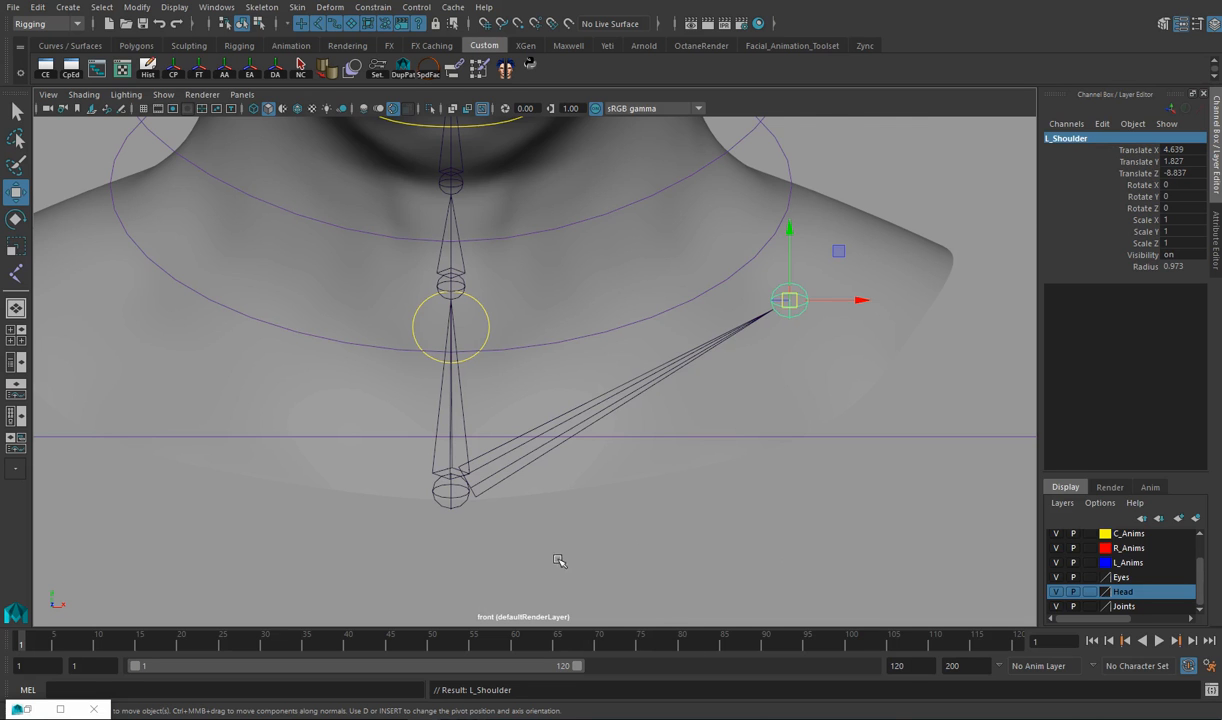
Mirror the L_Shoulder joint across YZ with the Behavior function, replacing the name prefix L_ with R_.
middle_click_drag(554, 559, 633, 491, "alt")
left_click(623, 472)
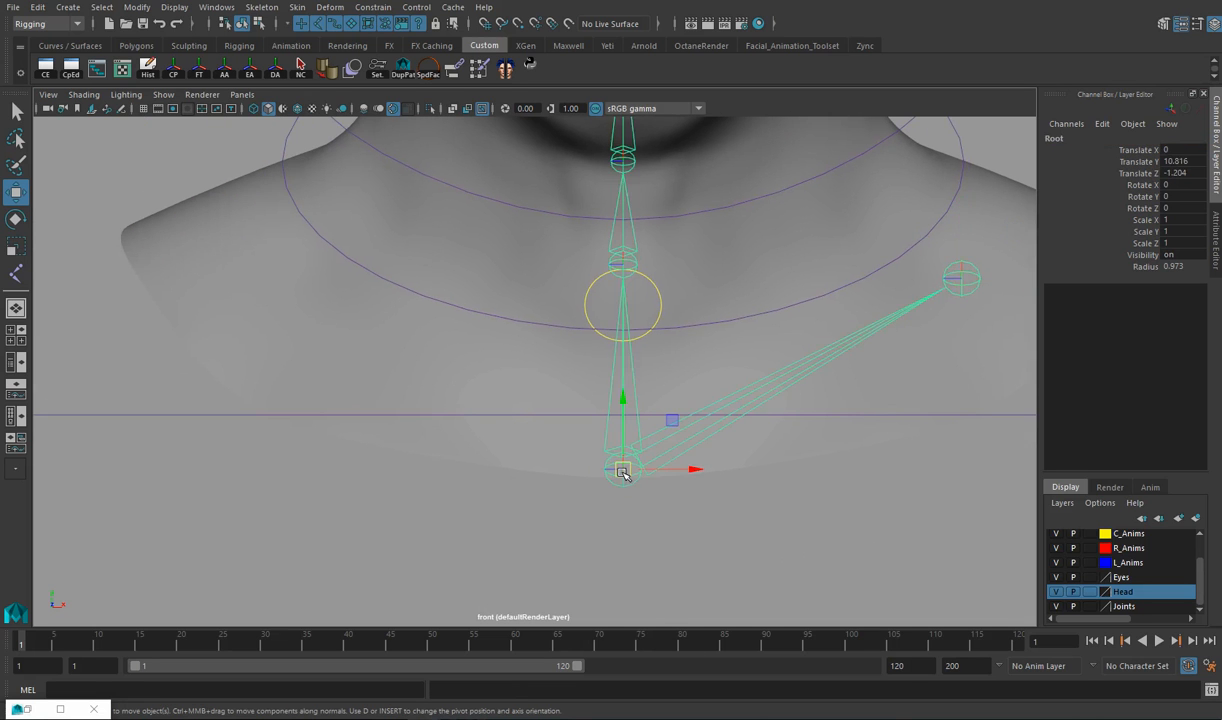
left_click(960, 277)
left_click_drag(598, 448, 660, 515)
left_click(955, 277)
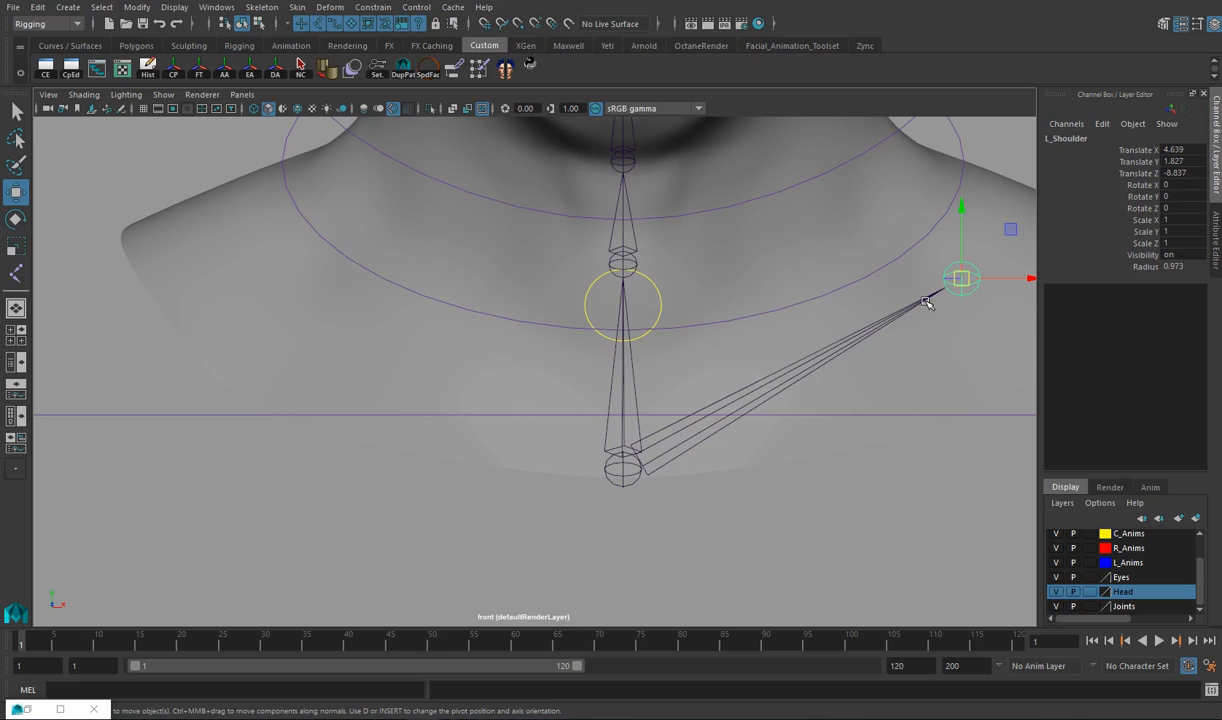
middle_click_drag(747, 359, 651, 387, "alt")
right_click_drag(651, 387, 583, 357, "alt")
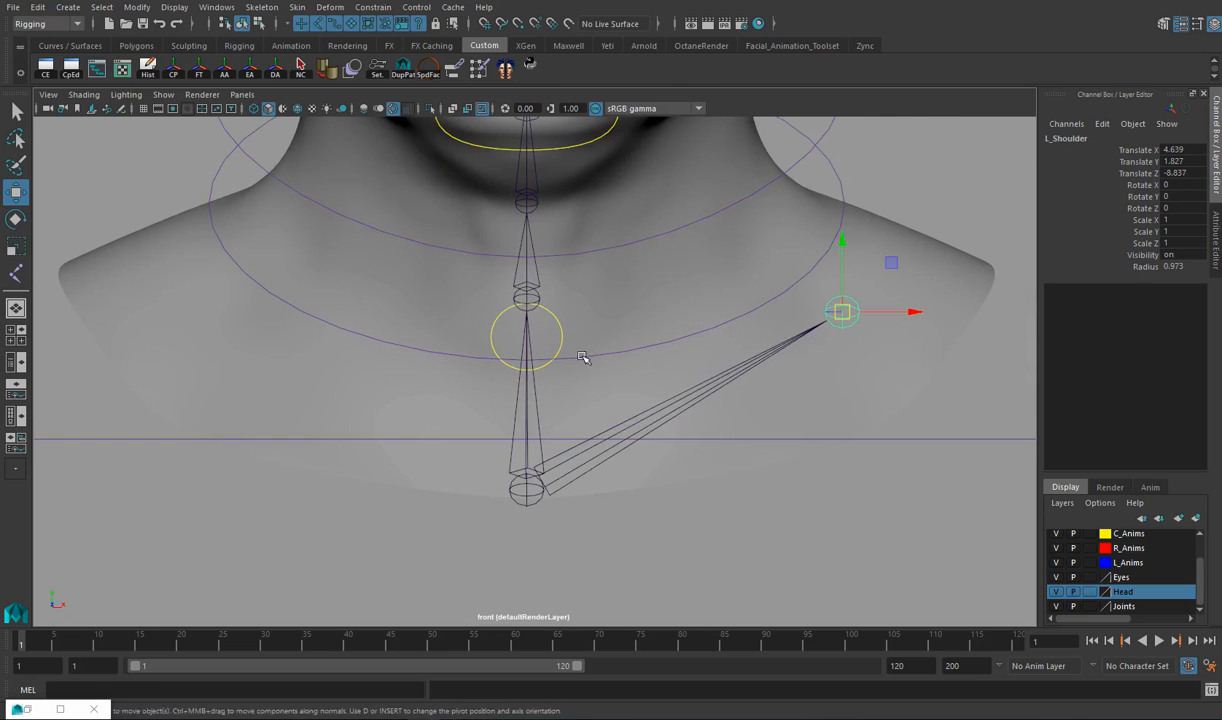
left_click(262, 8)
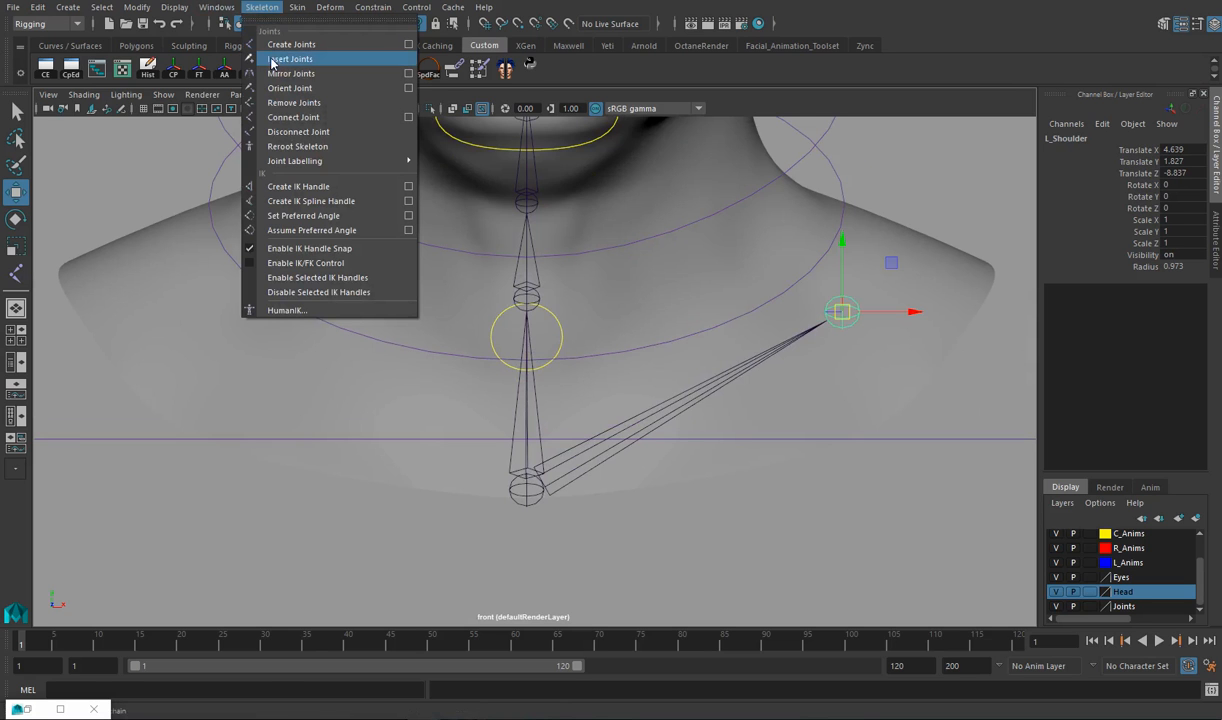
left_click(407, 78)
left_click_drag(1060, 345, 355, 48)
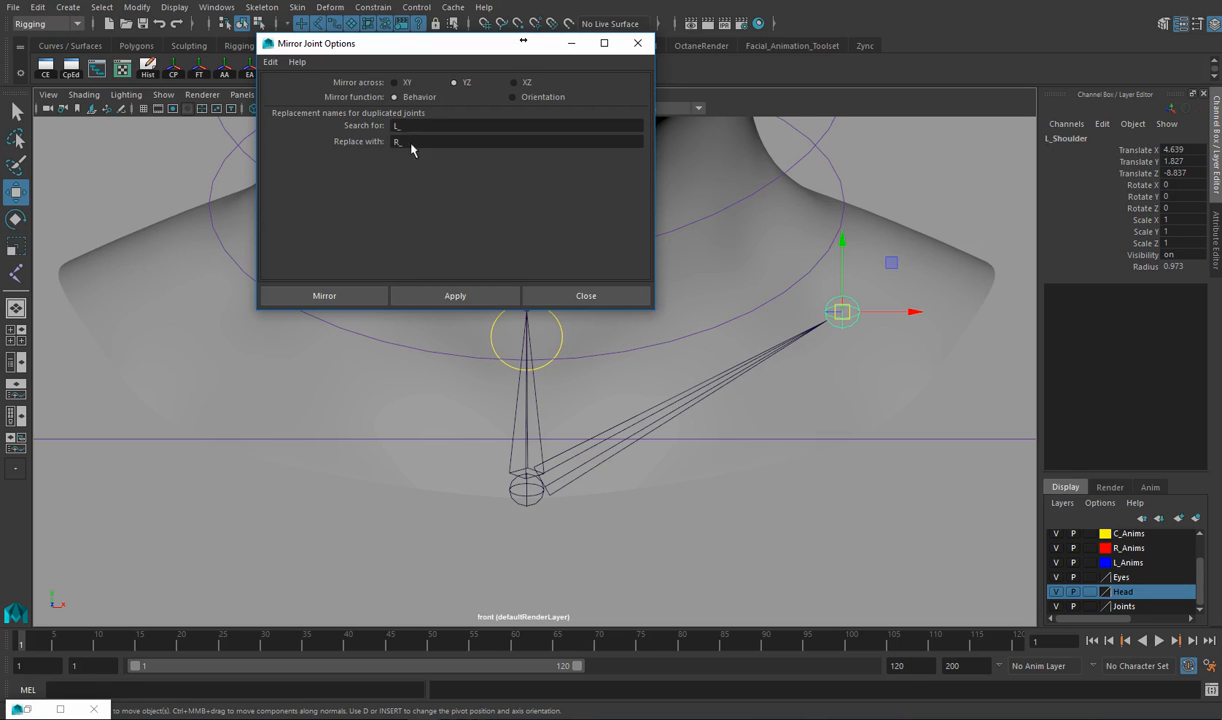
left_click(336, 296)
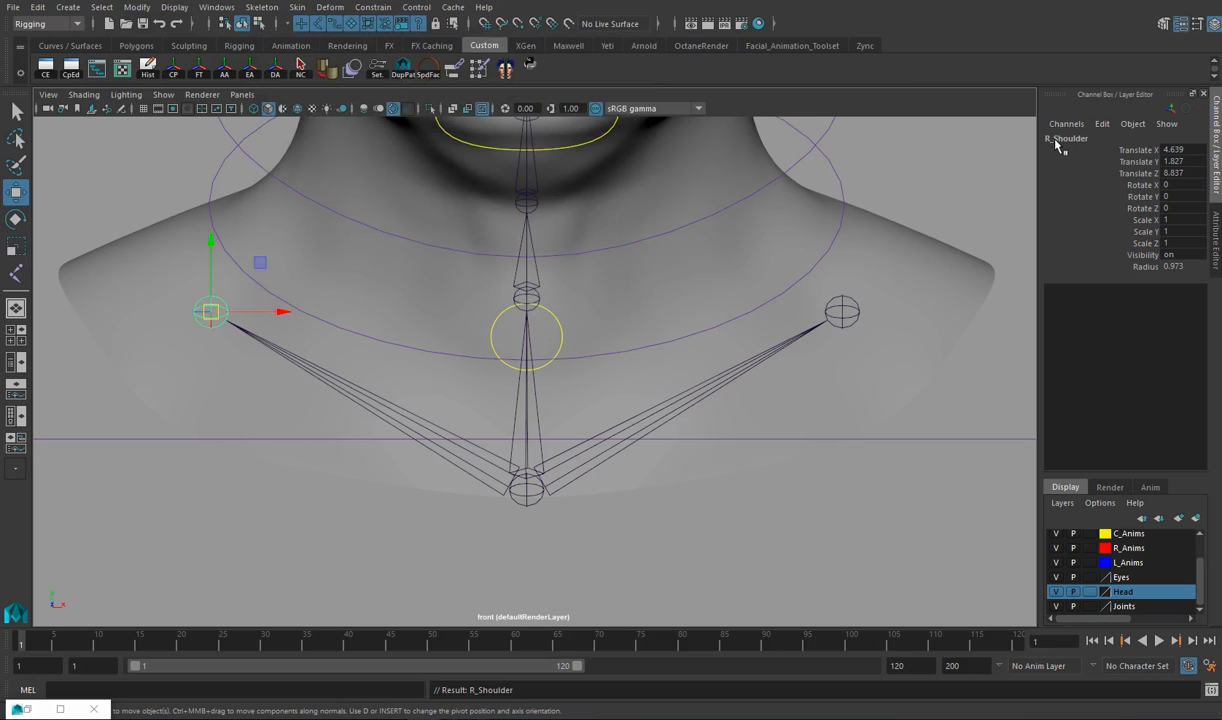
left_click(583, 529)
Select both shoulder joints and check their placement against the neck in the side view.
left_click(212, 309)
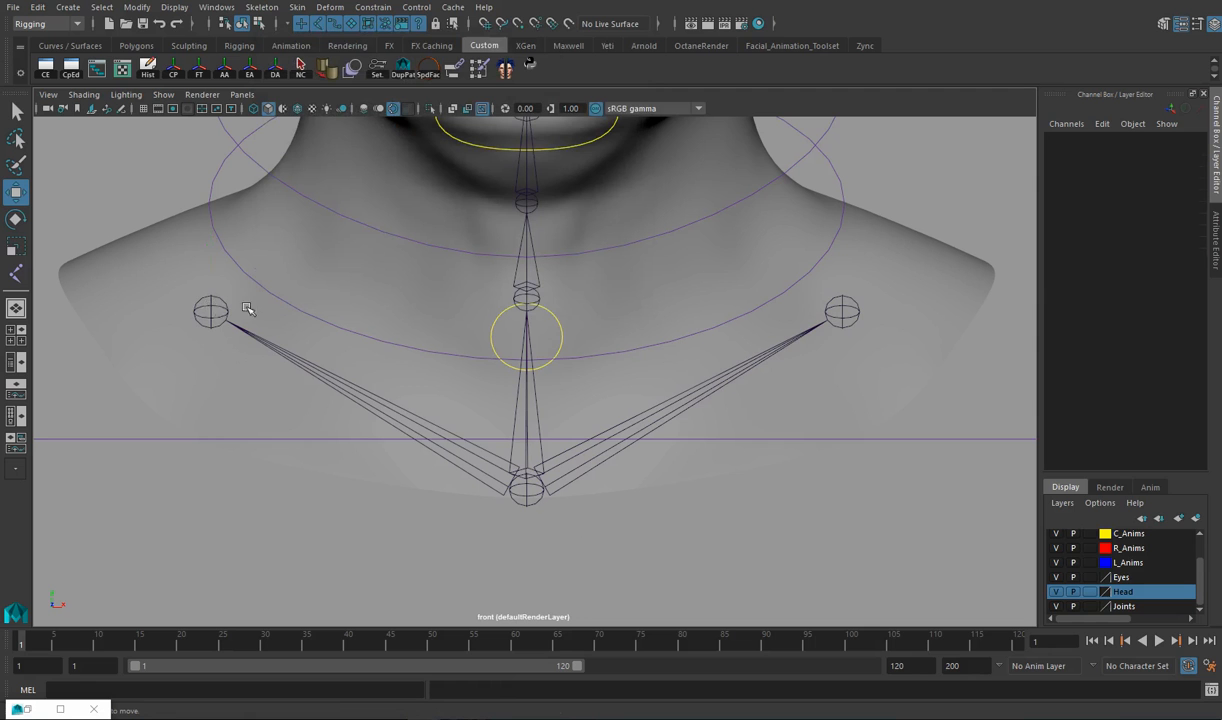
left_click(843, 312)
key("space")
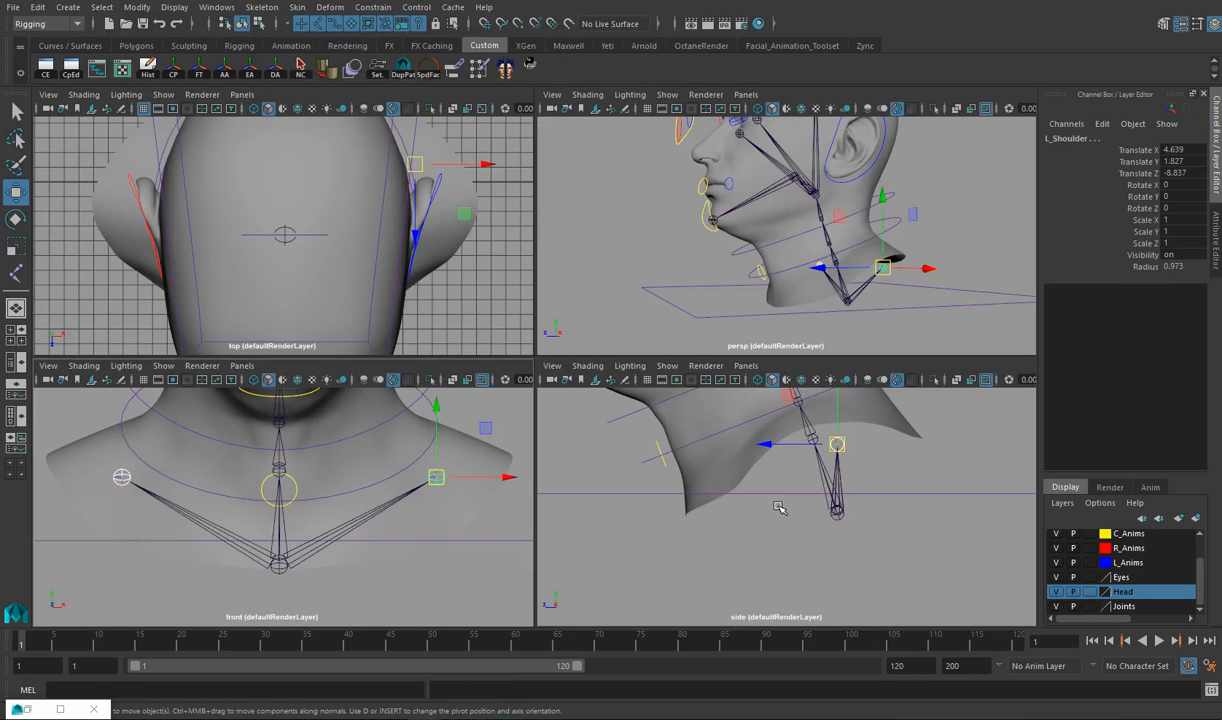
key("space")
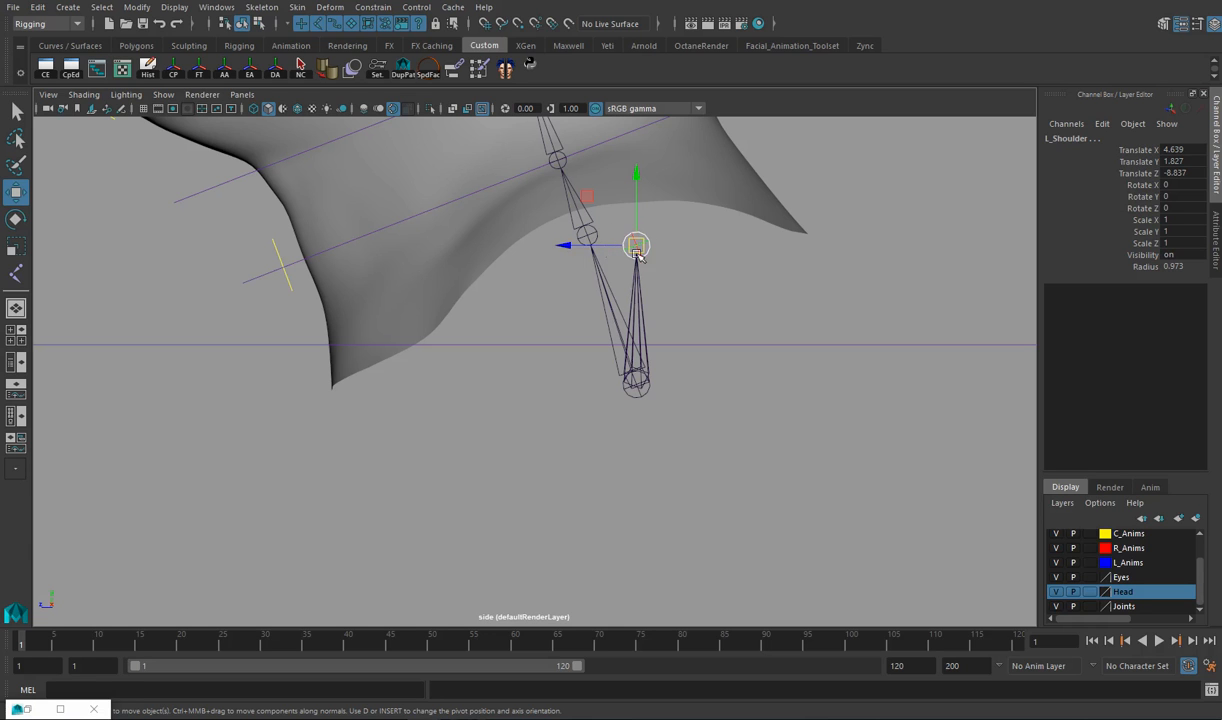
left_click(706, 274)
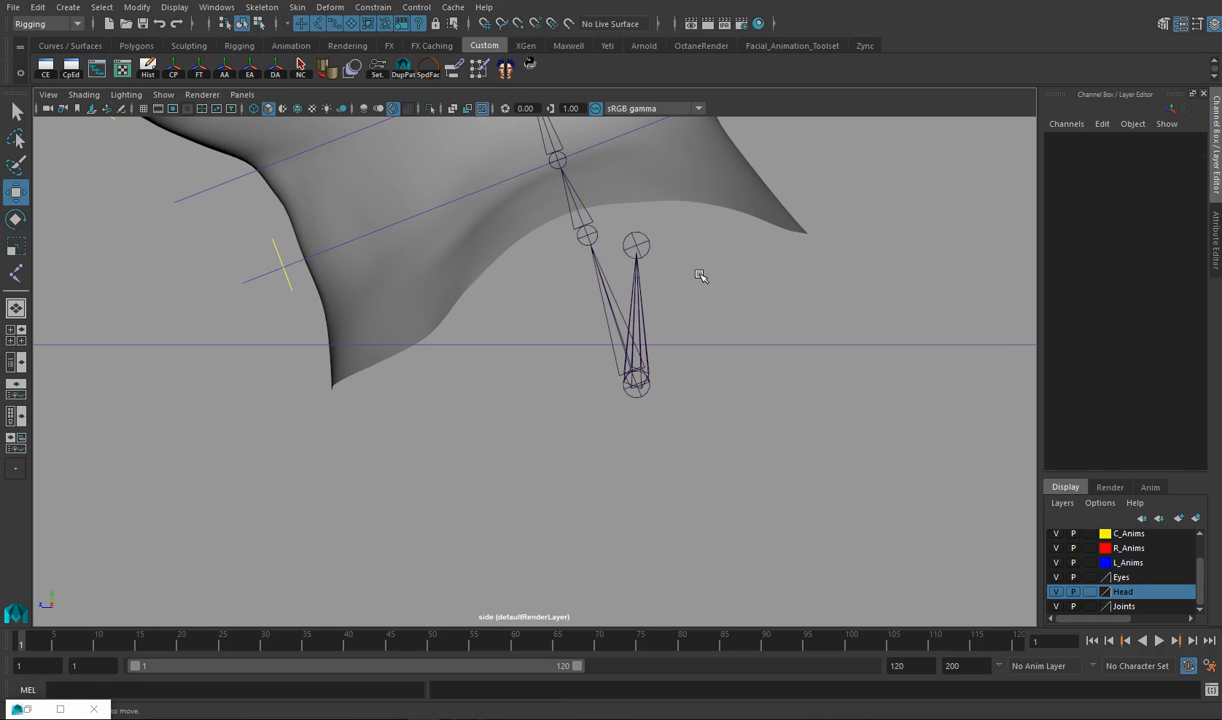
Toggle the Joints layer's visibility to check whether the root and shoulder joints belong to it.
middle_click_drag(697, 268, 717, 357, "alt")
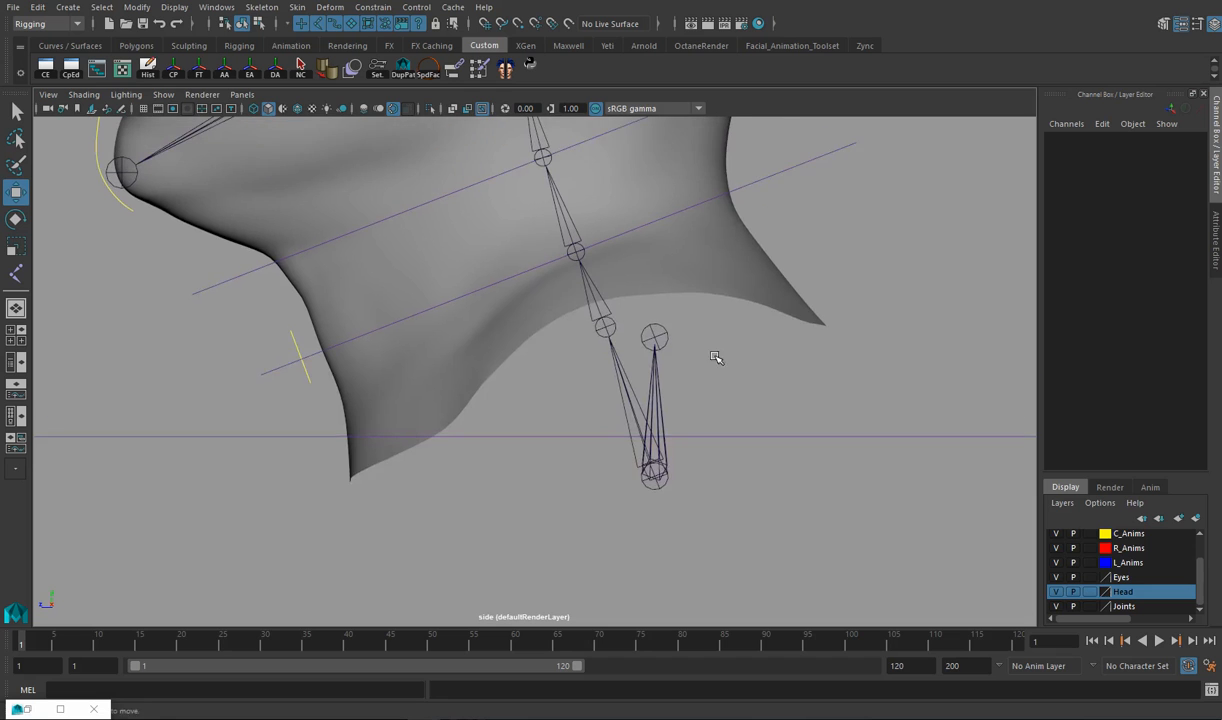
scroll(717, 357, "down", 1)
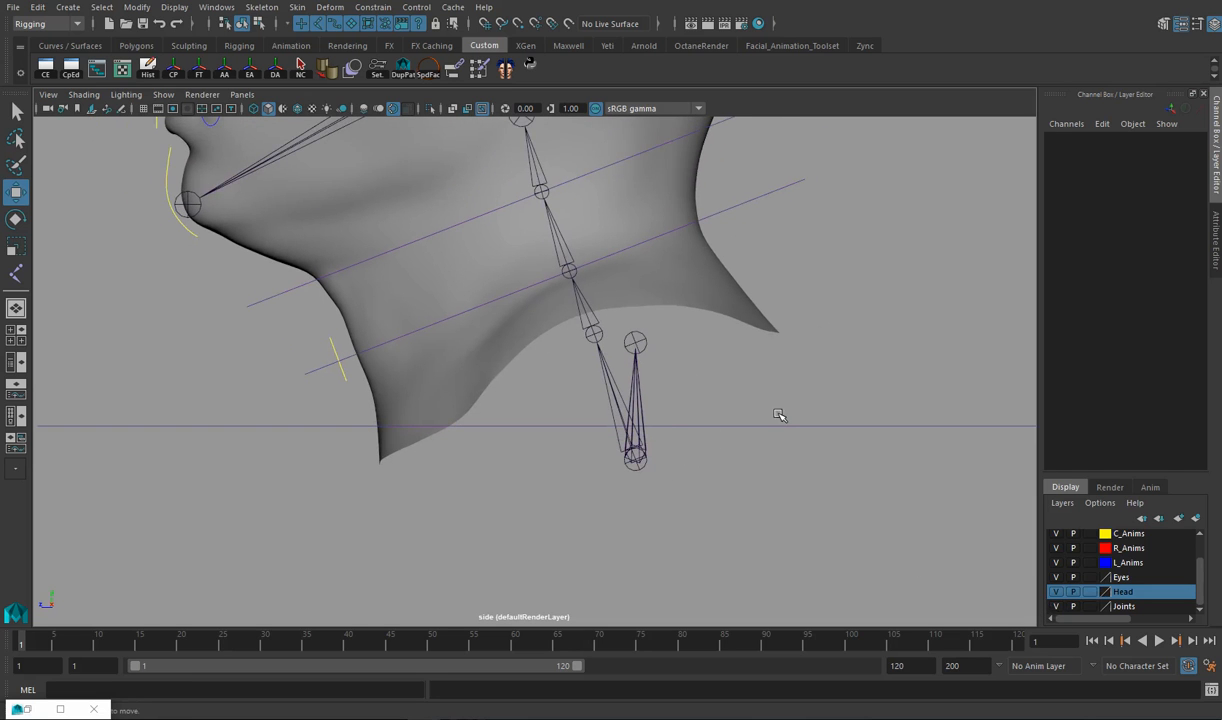
left_click(1056, 606)
left_click(1056, 606)
left_click(1056, 606)
left_click(1056, 607)
left_click(1056, 607)
left_click(1056, 607)
left_click(1056, 607)
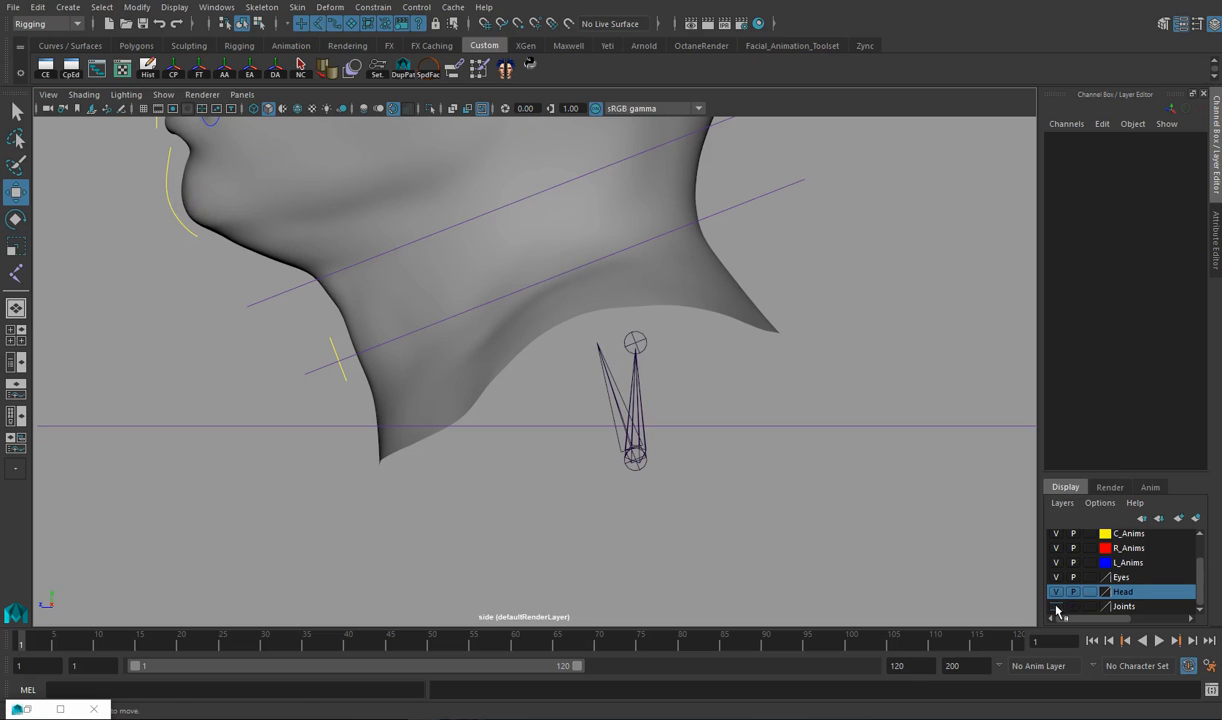
left_click(1056, 606)
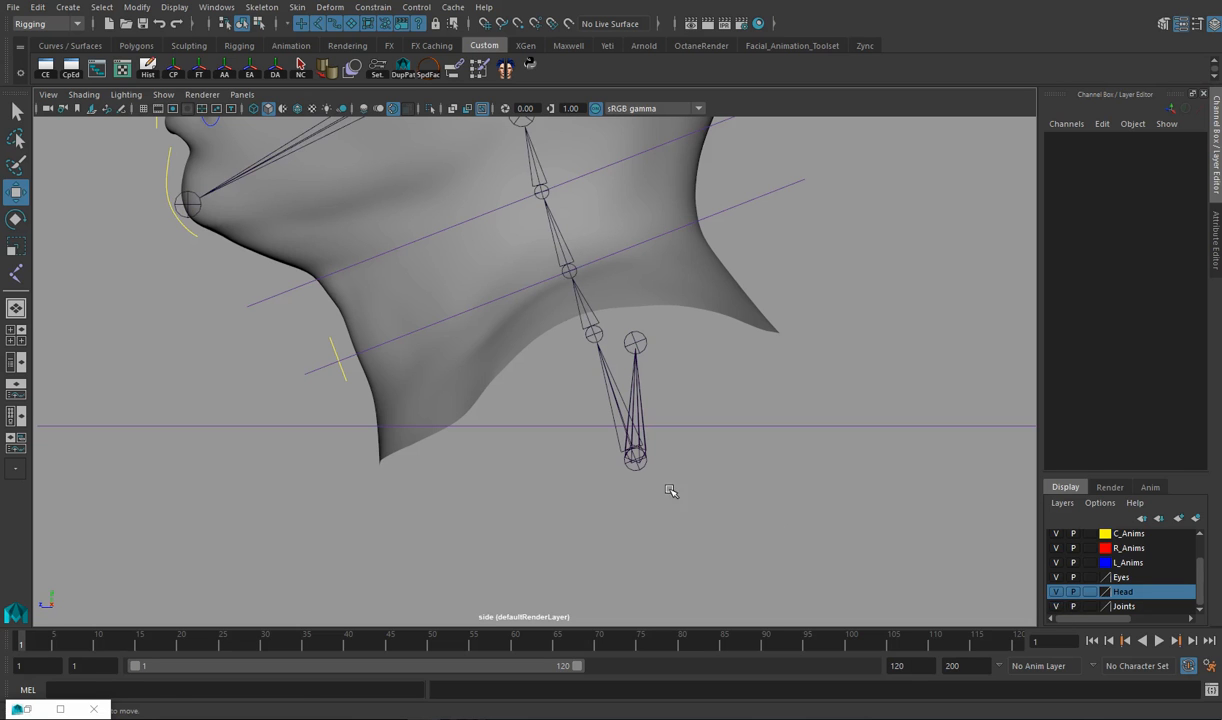
Add the Root joint to the Joints layer and check its membership by hiding and showing the layer.
left_click_drag(667, 482, 603, 456)
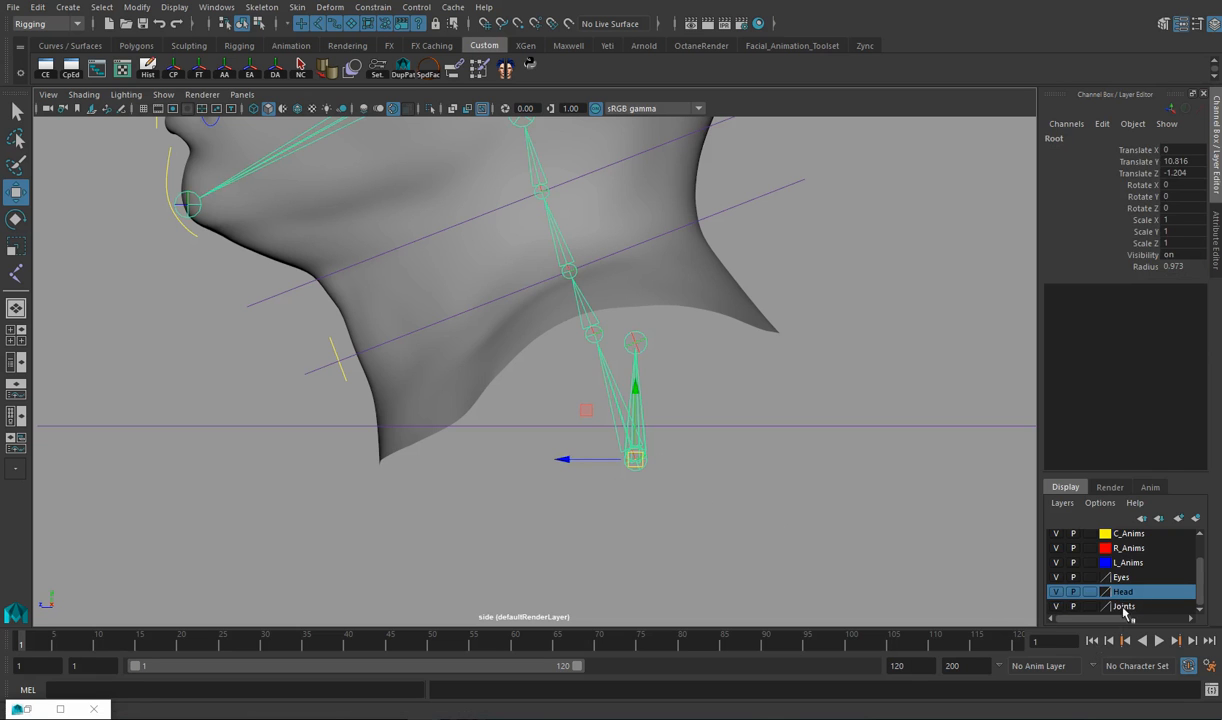
right_click(1123, 608)
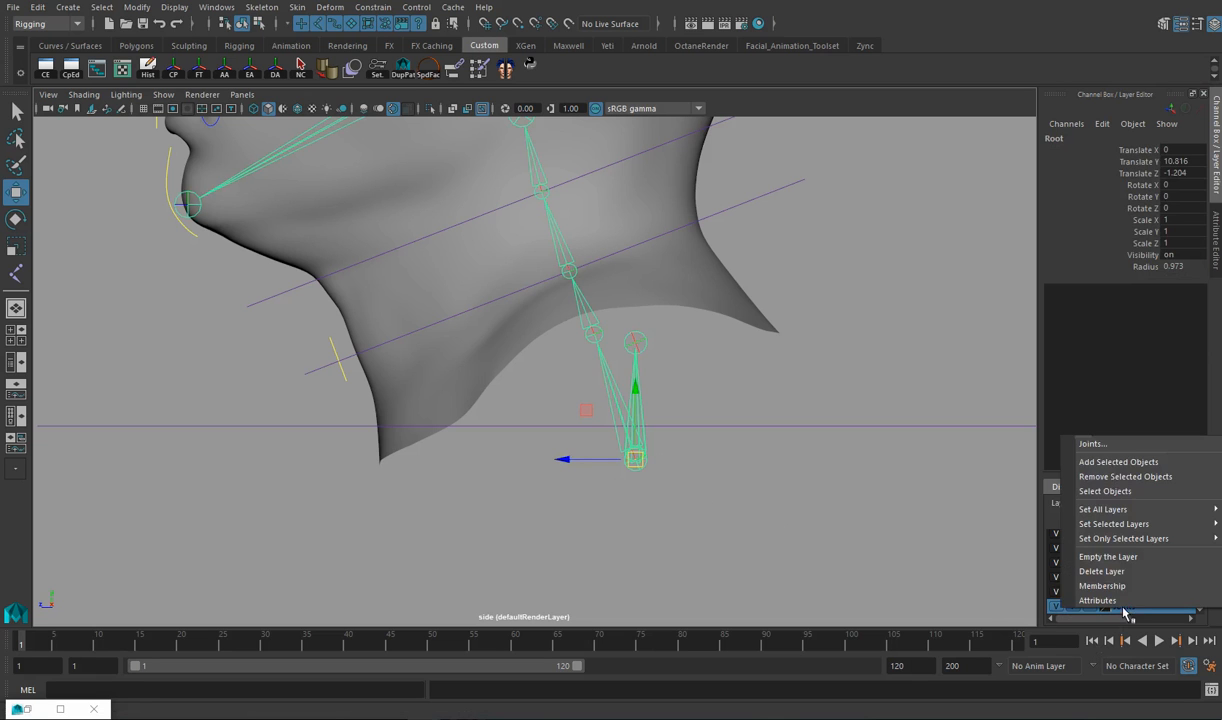
left_click(1121, 463)
left_click(1055, 606)
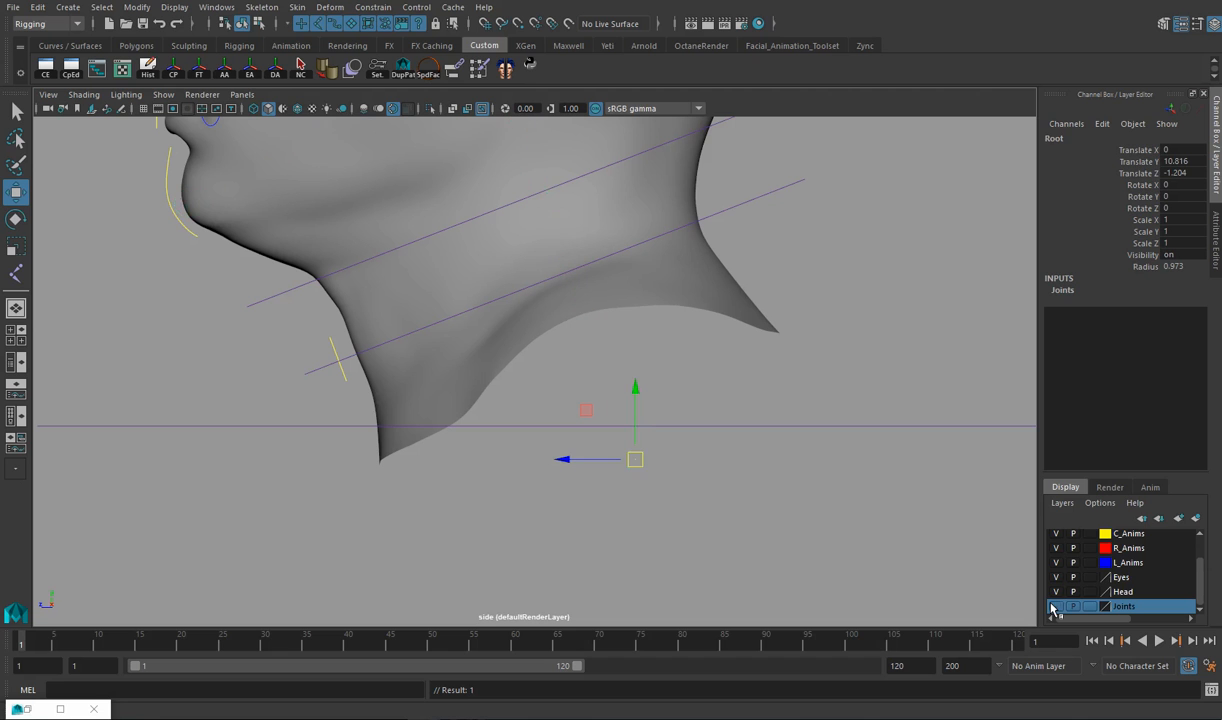
left_click(1055, 606)
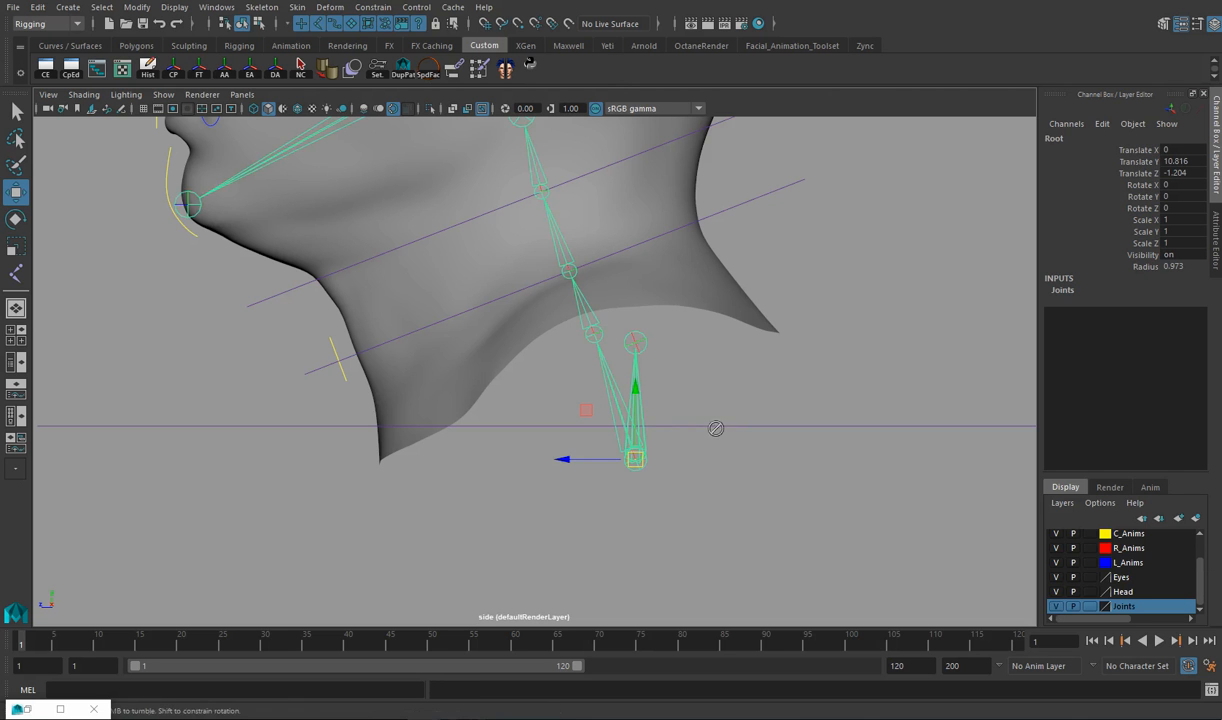
Examine the root, shoulder and neck joints from several angles in the perspective view.
key("space")
key("space")
scroll(712, 320, "down", 4)
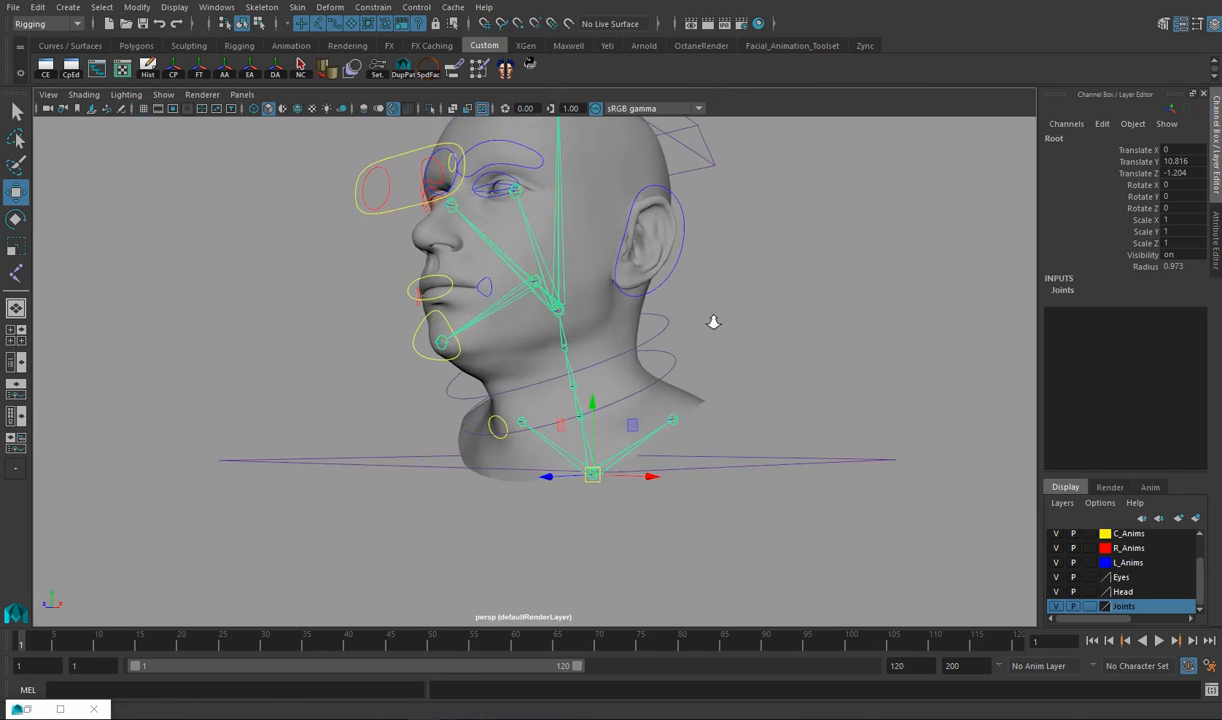
middle_click_drag(713, 306, 723, 329, "alt")
left_click_drag(723, 329, 785, 314, "alt")
right_click_drag(732, 299, 850, 325, "alt")
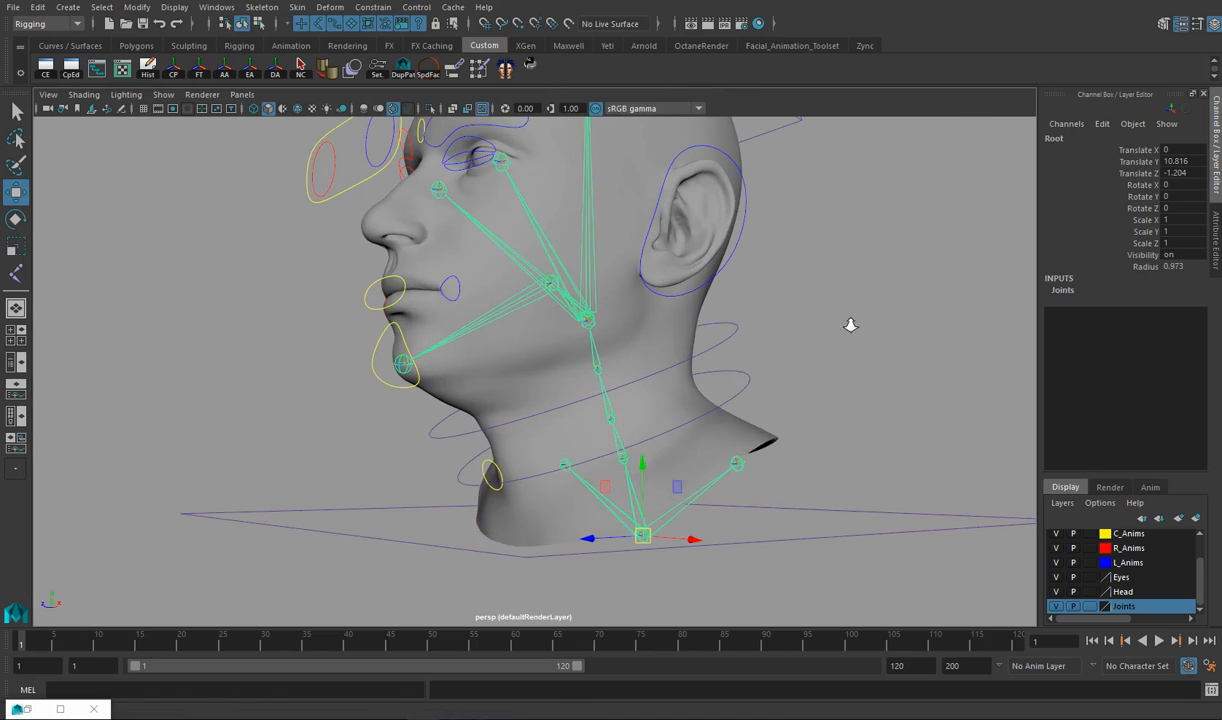
middle_click_drag(848, 327, 816, 331, "alt")
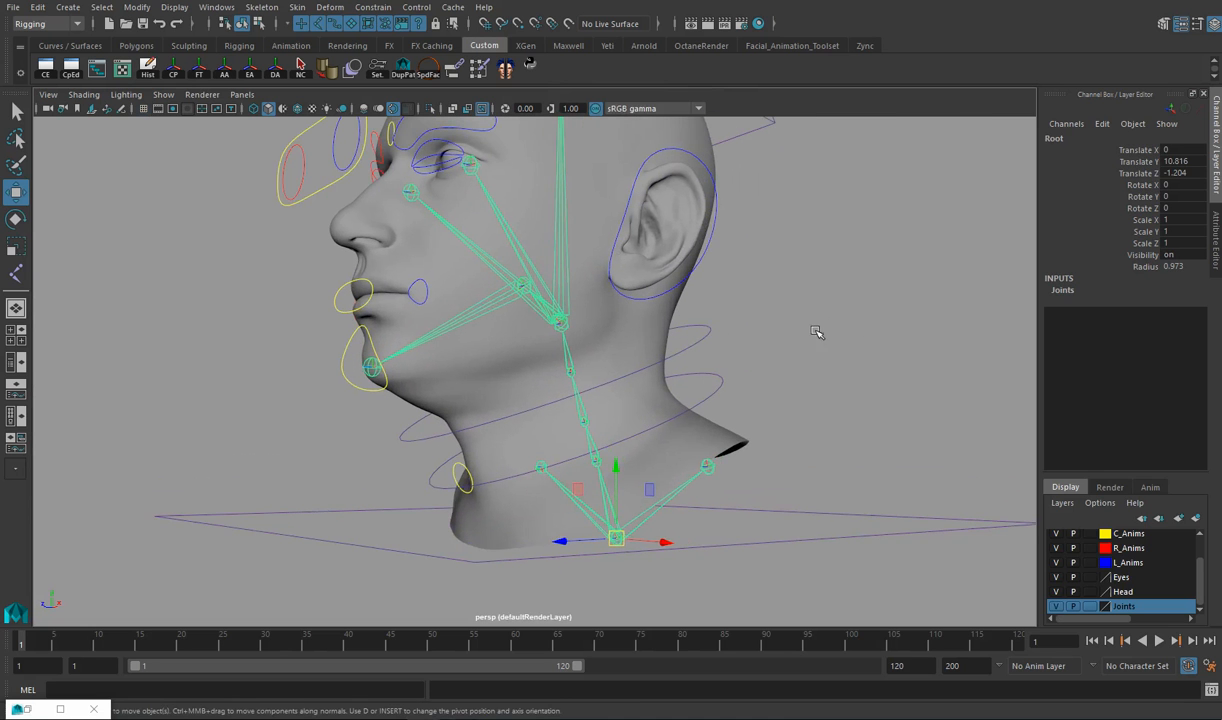
key("a")
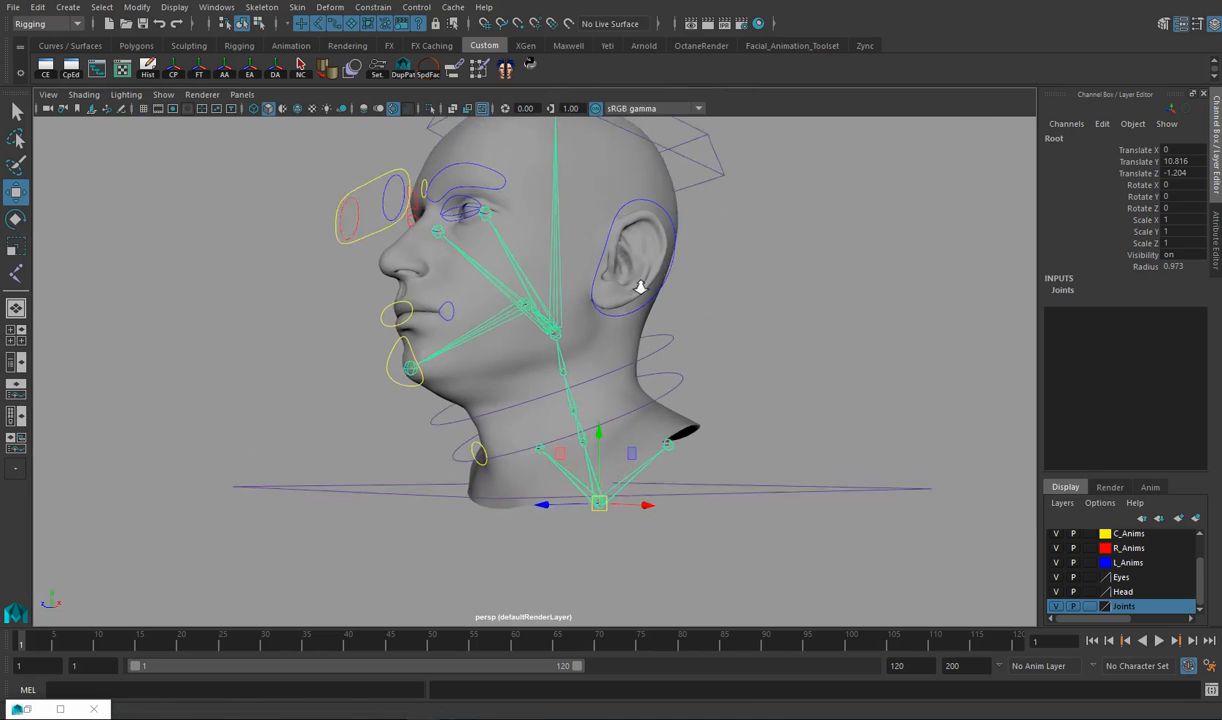
left_click_drag(816, 314, 745, 327, "alt")
right_click_drag(726, 327, 867, 336, "alt")
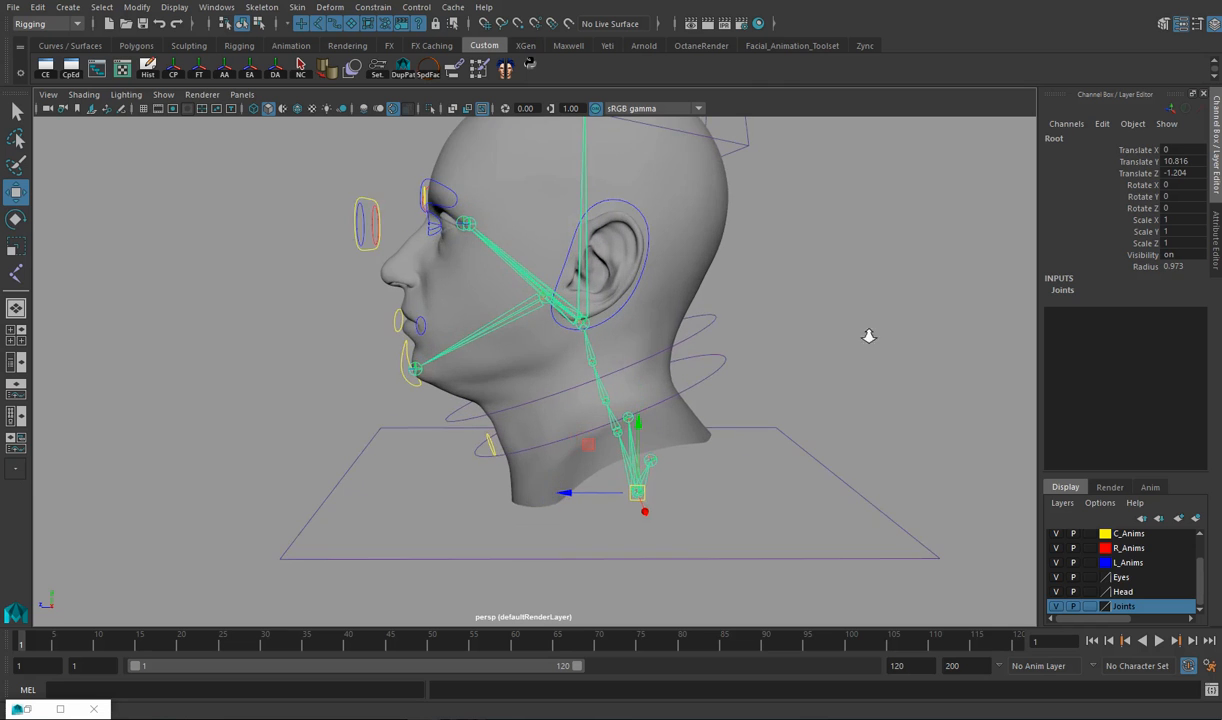
left_click_drag(757, 326, 893, 316, "alt")
middle_click_drag(712, 321, 703, 268, "alt")
left_click_drag(709, 292, 628, 308, "alt")
right_click_drag(628, 308, 849, 329, "alt")
right_click_drag(781, 308, 622, 264, "alt")
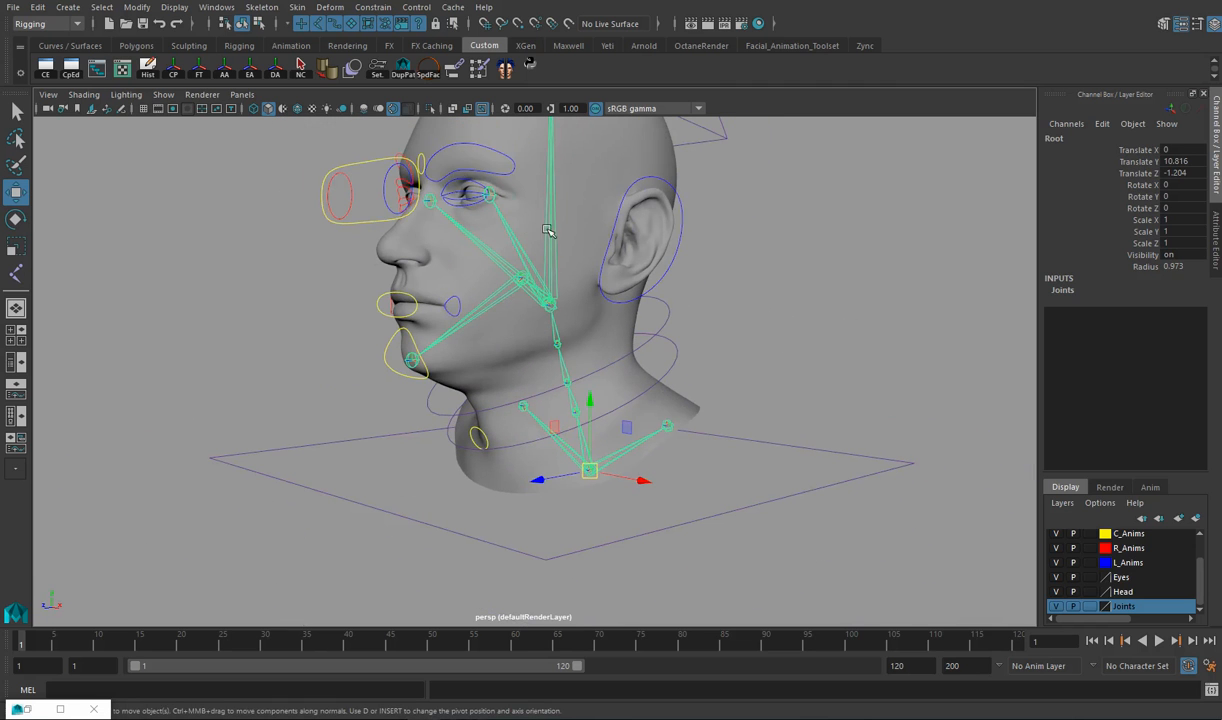
right_click_drag(590, 325, 729, 297, "alt")
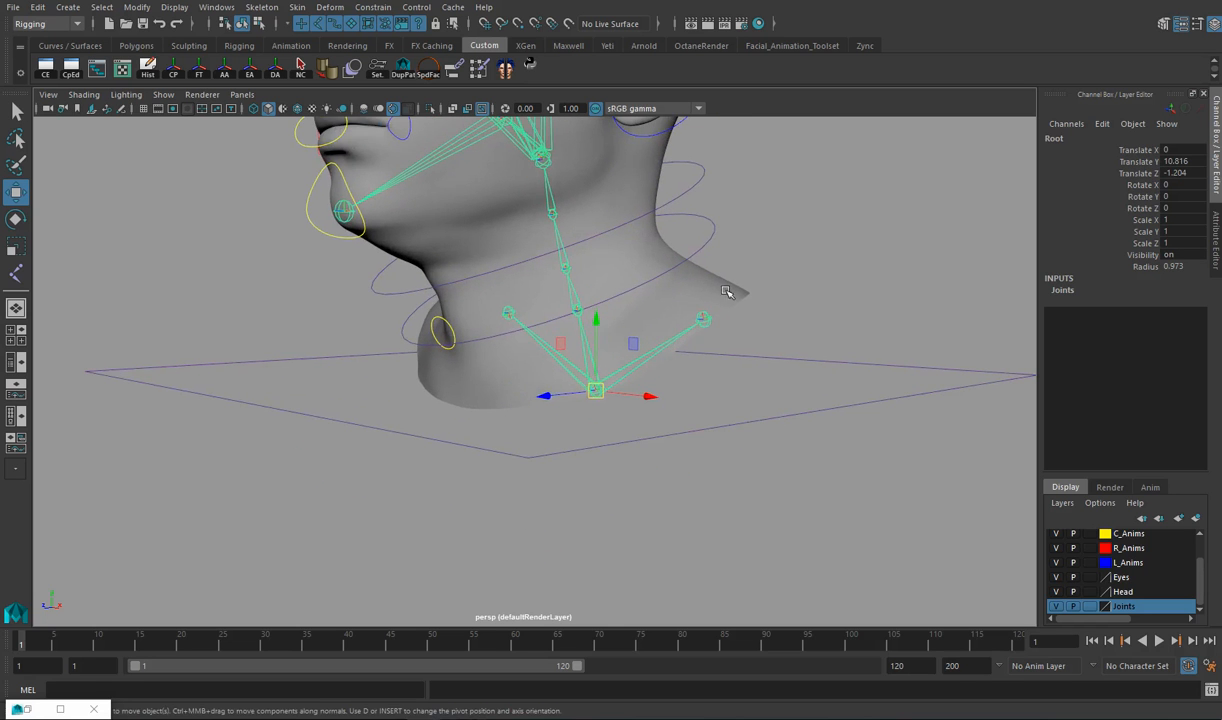
left_click_drag(600, 322, 777, 322, "alt")
Clear the selection and select both shoulder joints as the first influences for the skin bind.
left_click(671, 385)
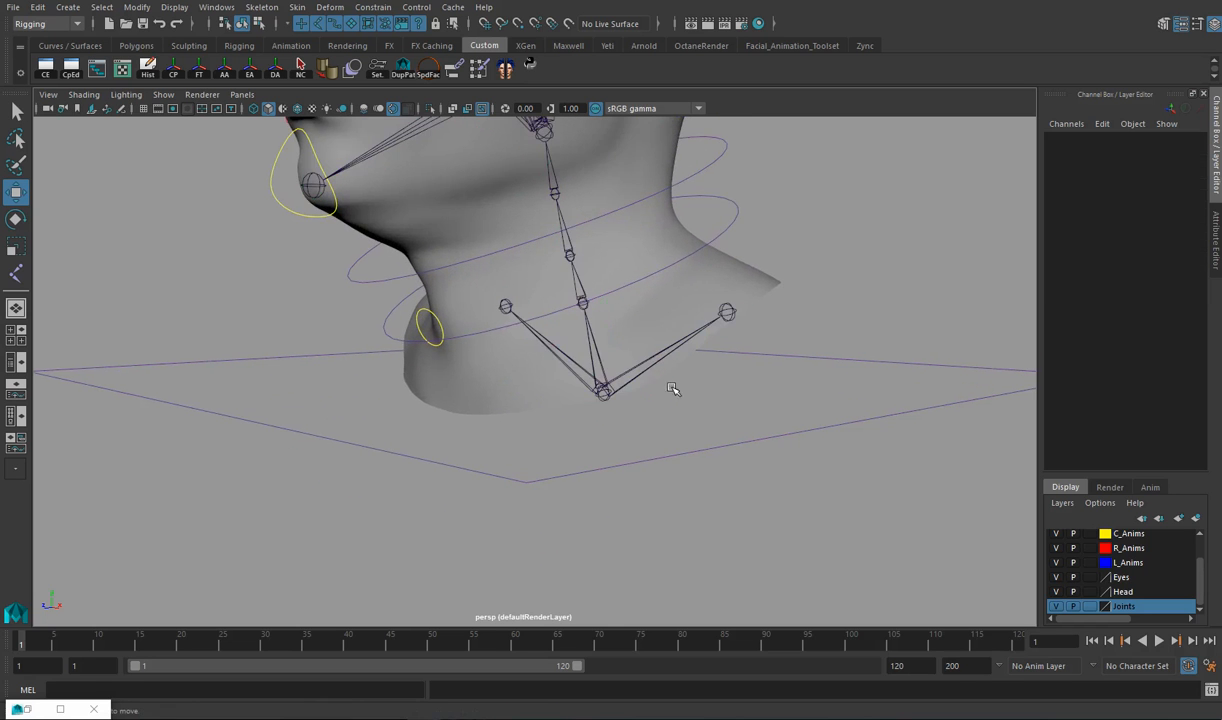
left_click(602, 392)
left_click(641, 442)
left_click_drag(645, 365, 666, 442, "alt")
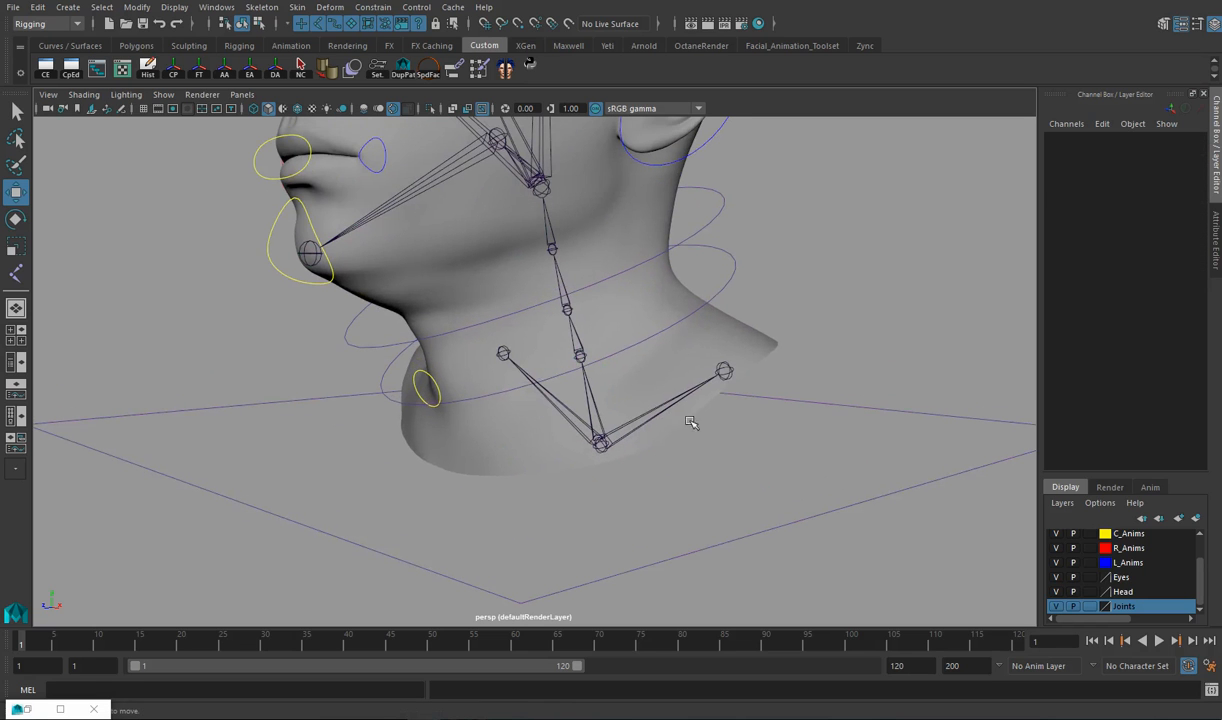
left_click(725, 371)
left_click(488, 336)
left_click_drag(488, 336, 562, 300, "alt")
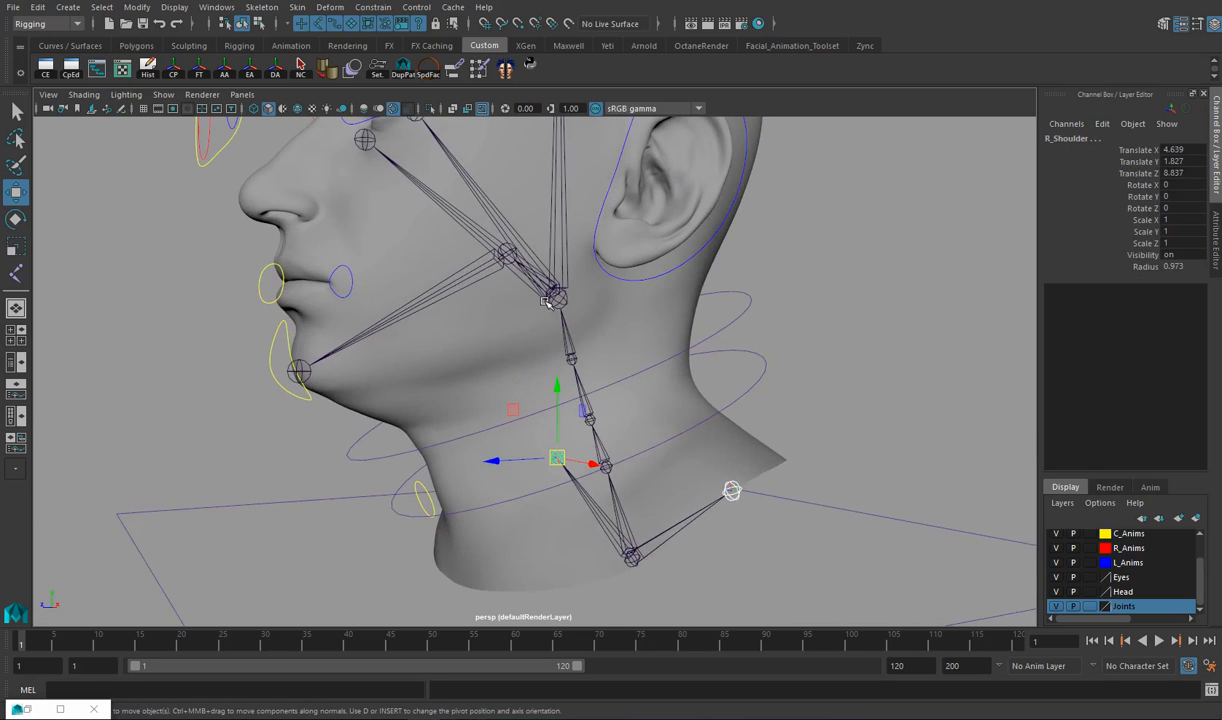
Add the Head_Control joint, the neck joints down to Shoulder_Root, and the Root joint to the selection.
left_click(559, 298)
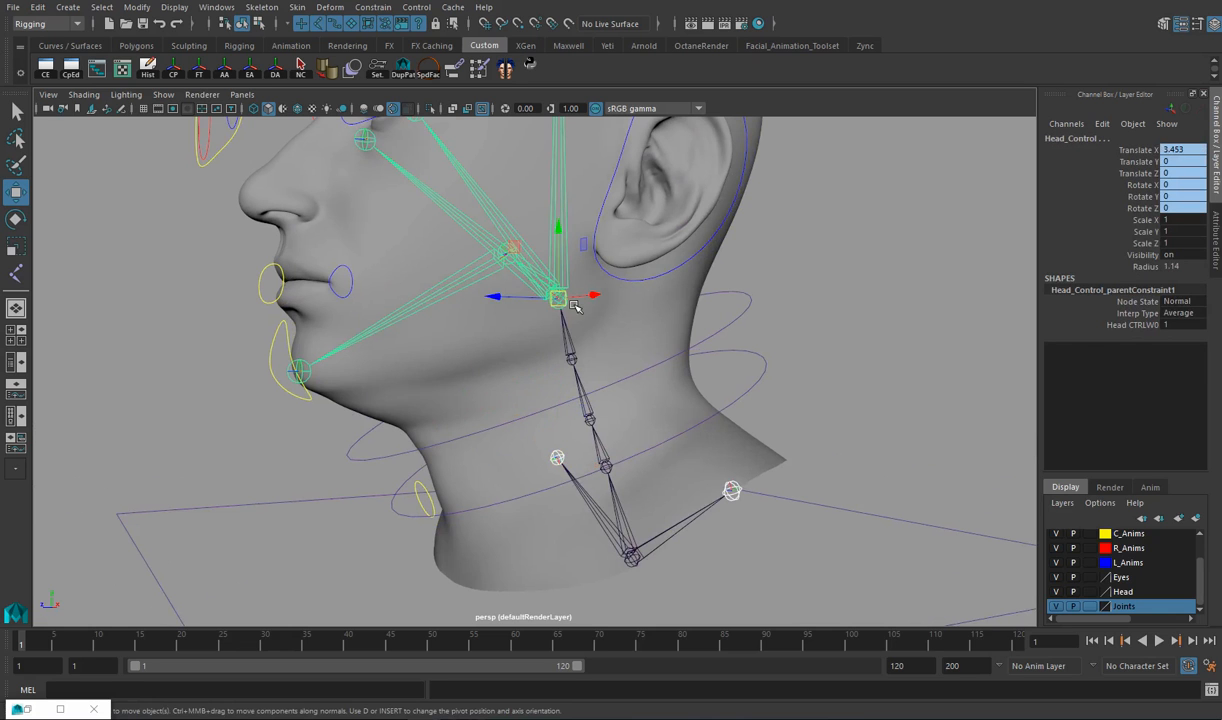
left_click(569, 352)
left_click(590, 417)
left_click(604, 466)
left_click_drag(604, 466, 515, 407, "alt")
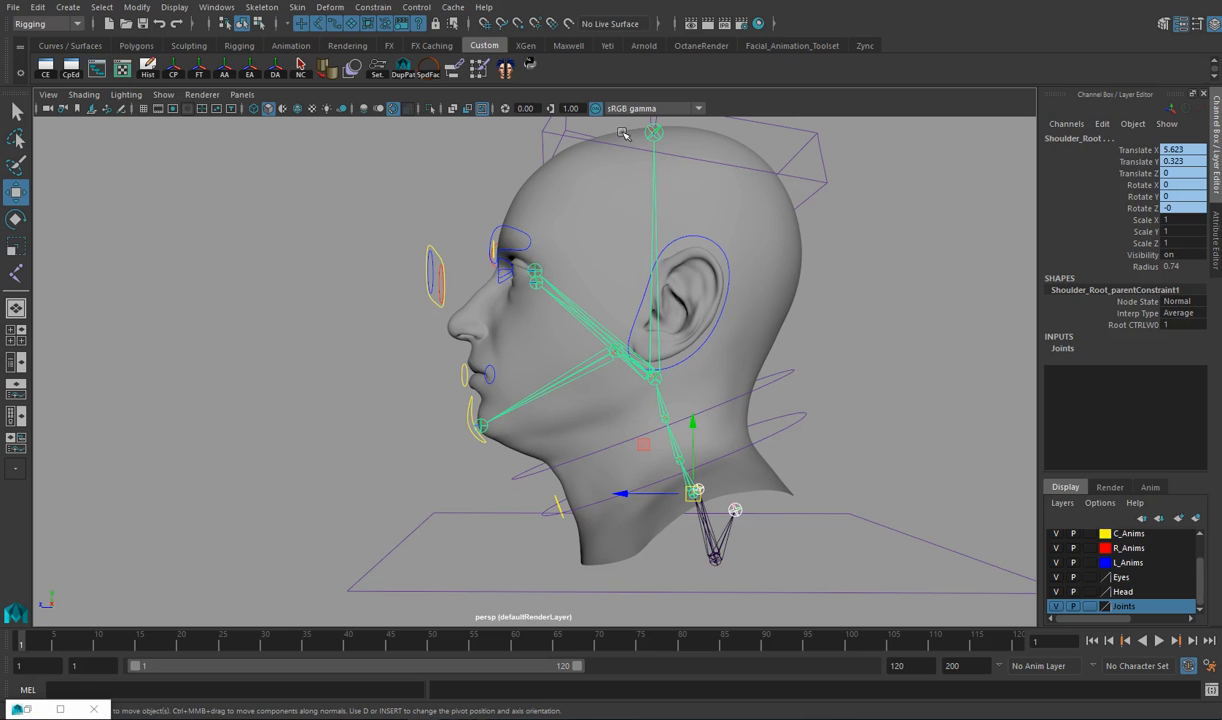
left_click_drag(627, 389, 495, 430, "alt")
left_click(603, 463)
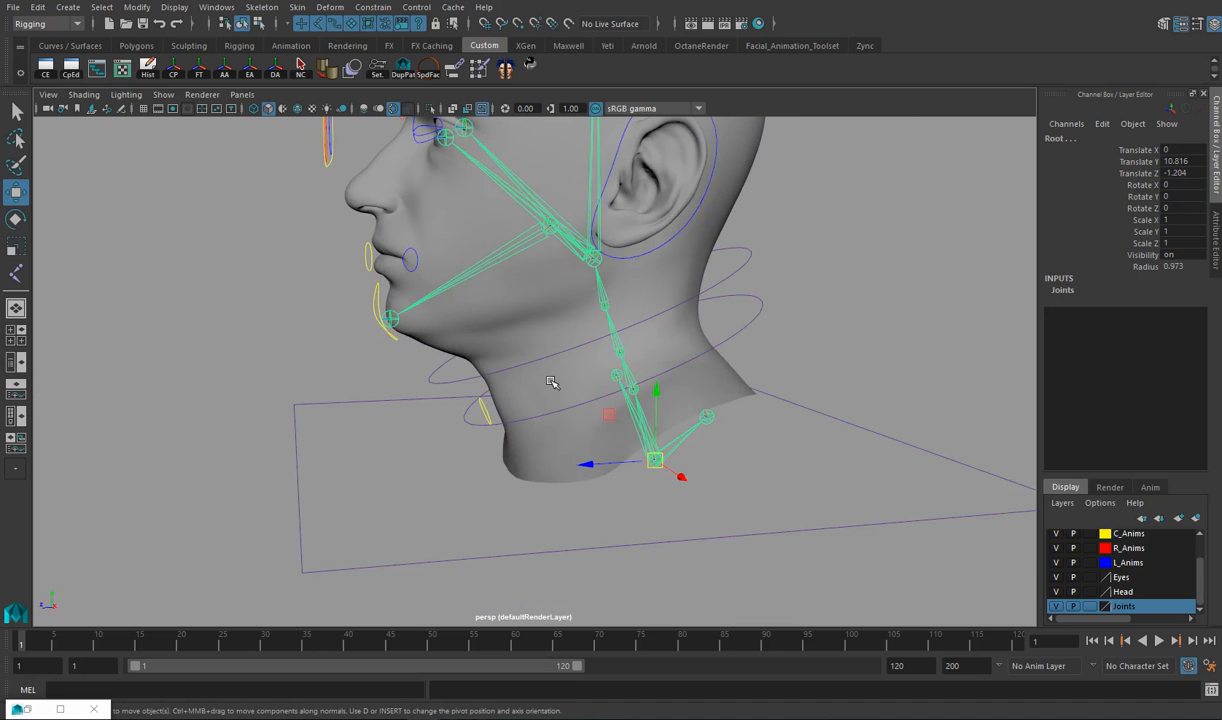
Add the Jason_Head_Base mesh to the joint selection and open the Bind Skin options.
left_click(551, 381)
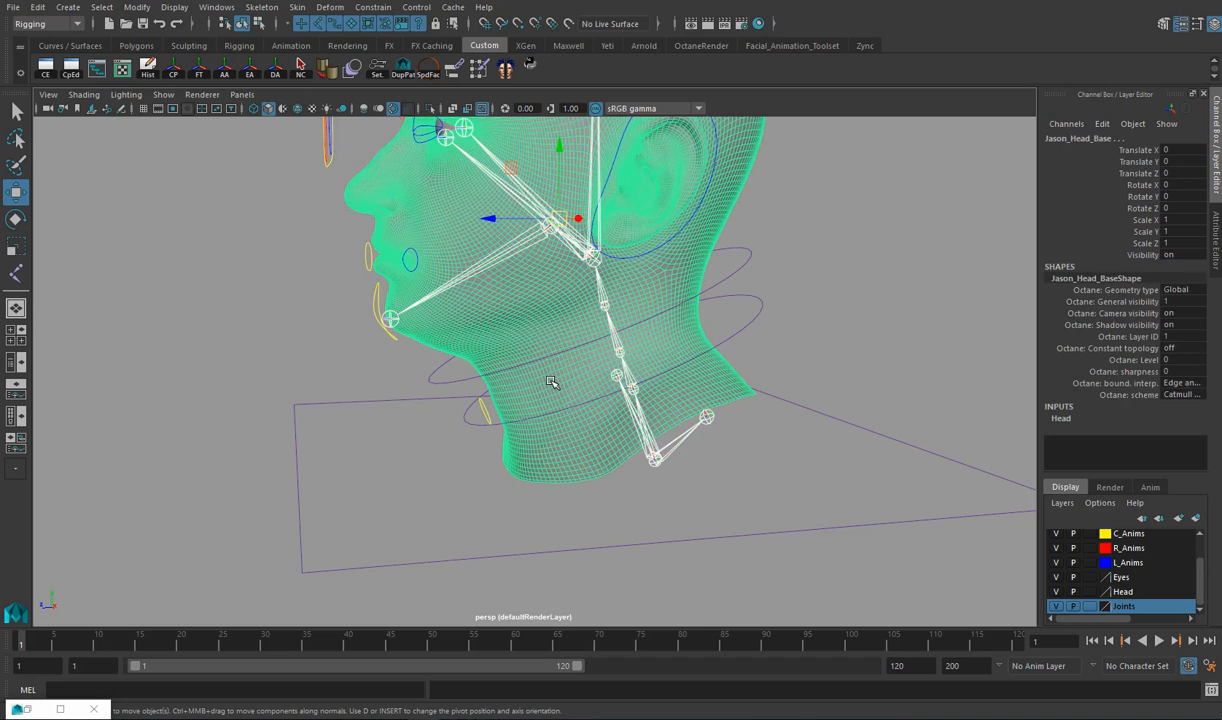
left_click_drag(551, 381, 500, 420, "alt")
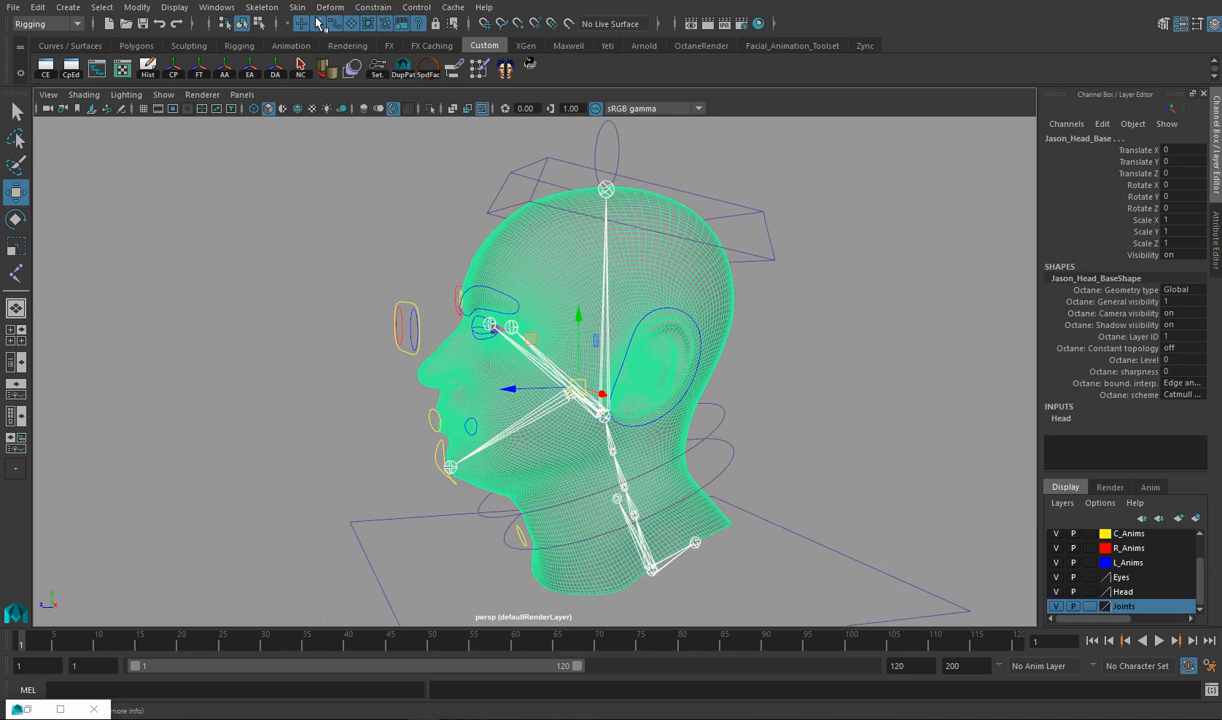
left_click(297, 7)
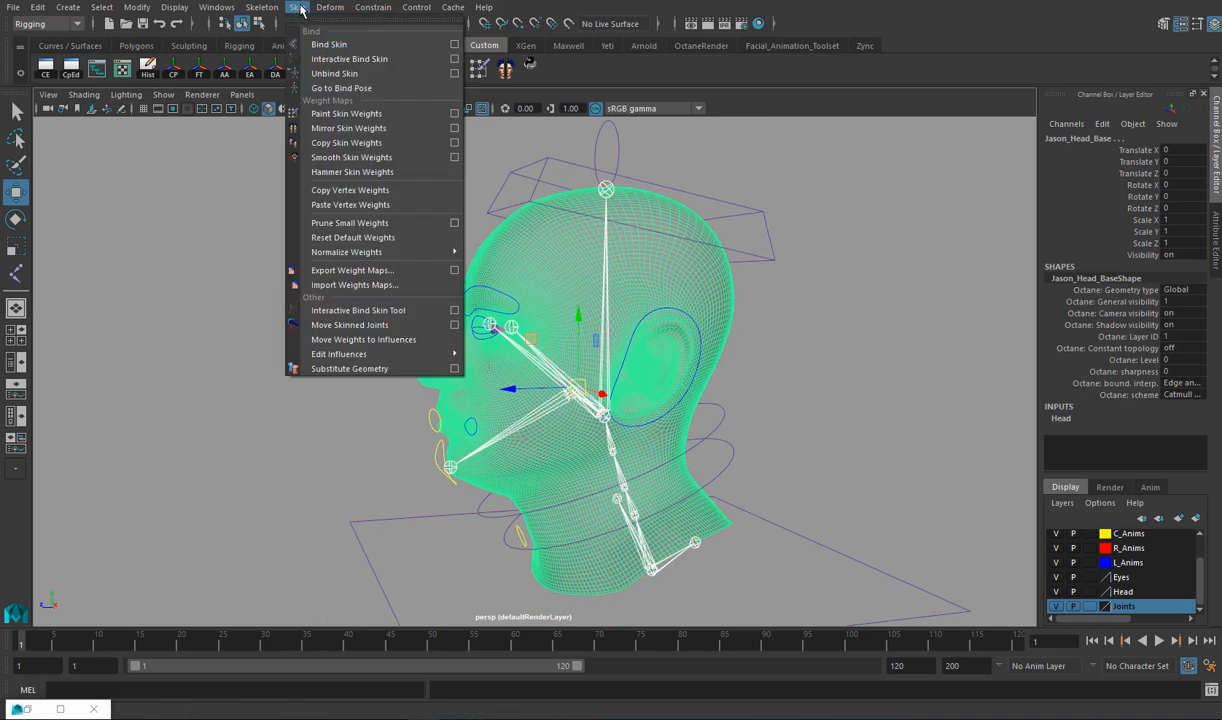
left_click(456, 46)
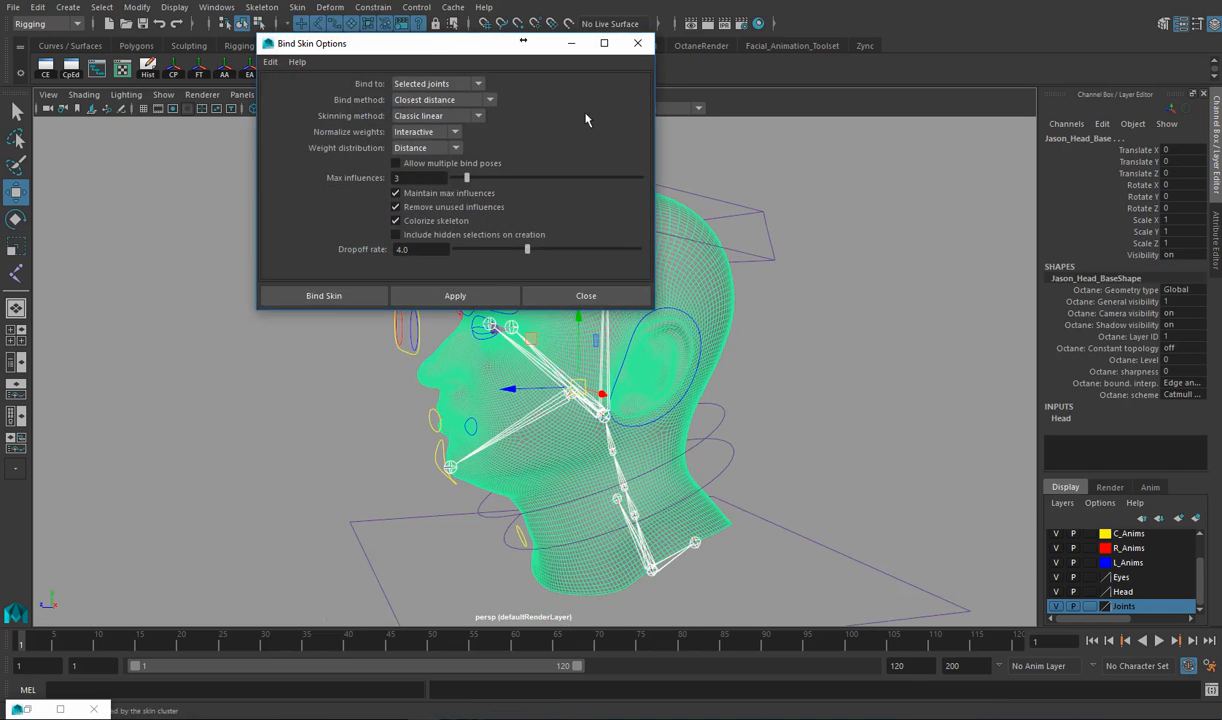
left_click_drag(426, 52, 888, 90)
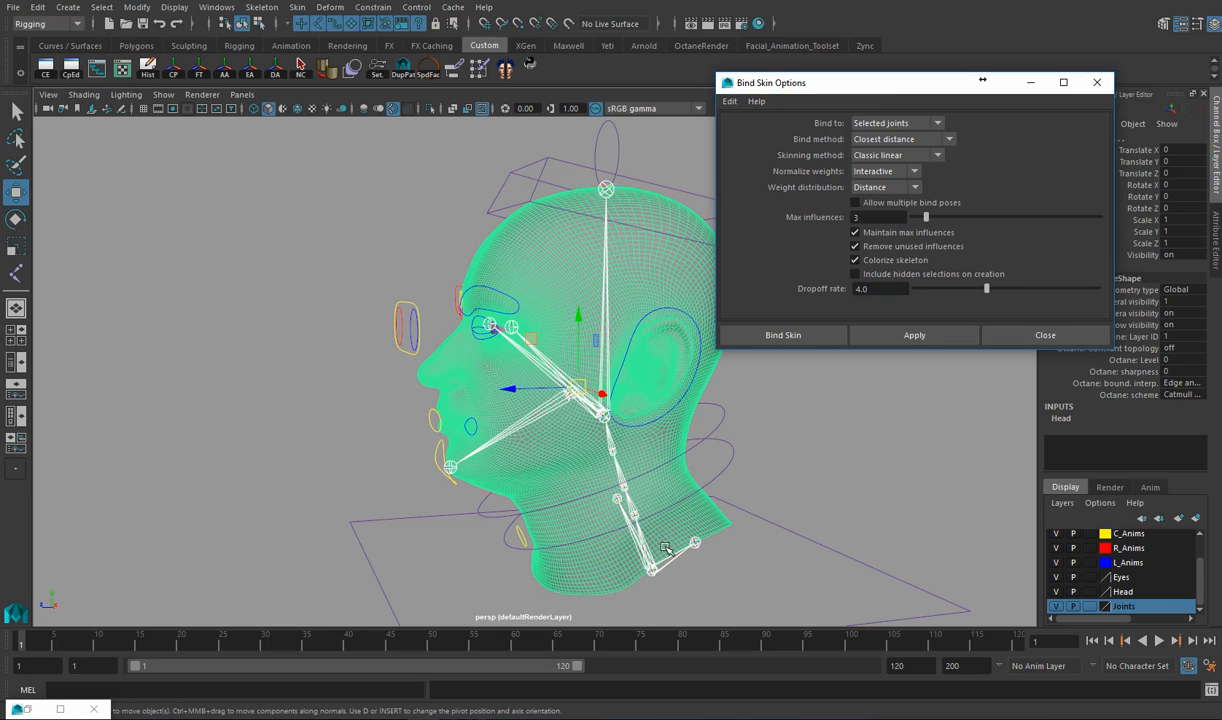
Reset the Bind Skin options to their default settings.
left_click(880, 123)
left_click(893, 150)
left_click(729, 101)
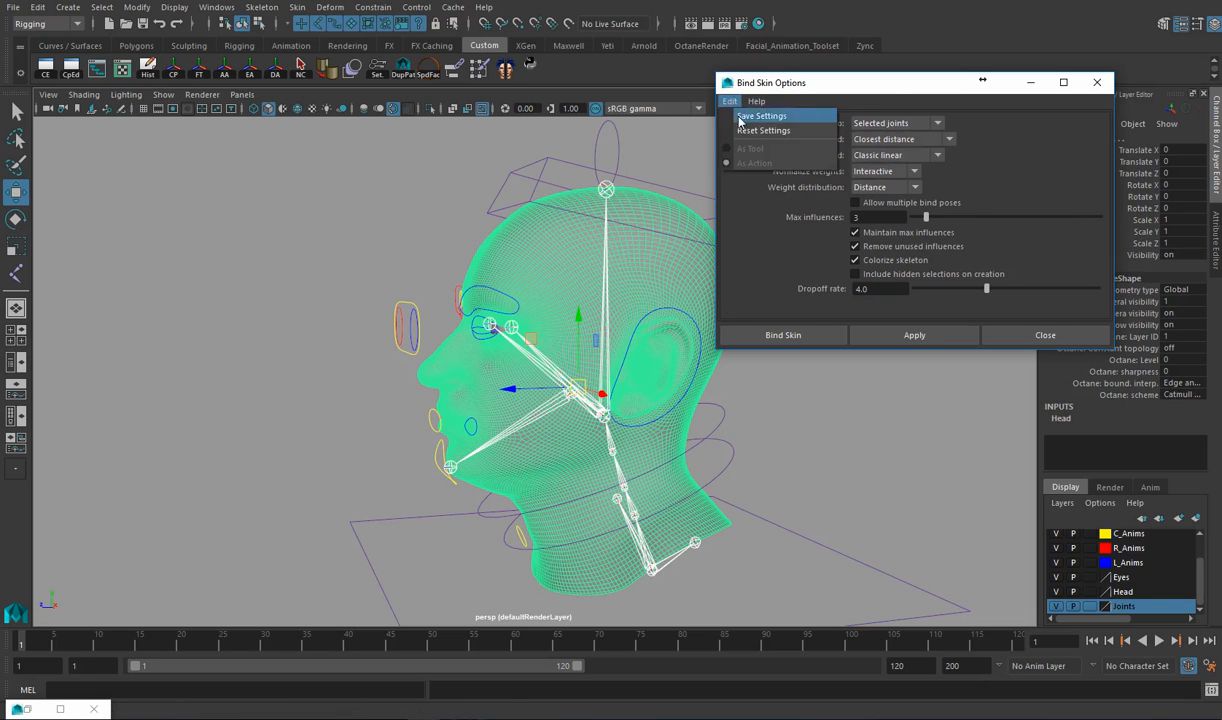
left_click(748, 130)
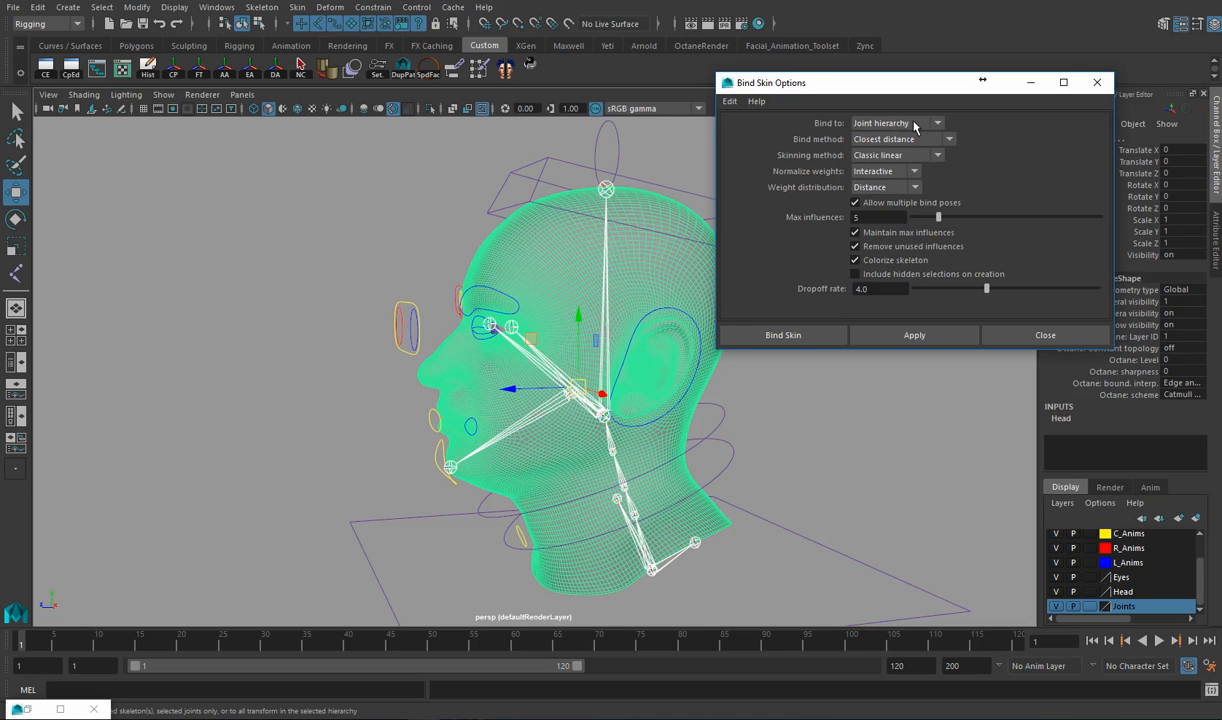
Bind the head mesh to Selected joints using Closest distance, Distance weight distribution and 3 max influences.
left_click(915, 125)
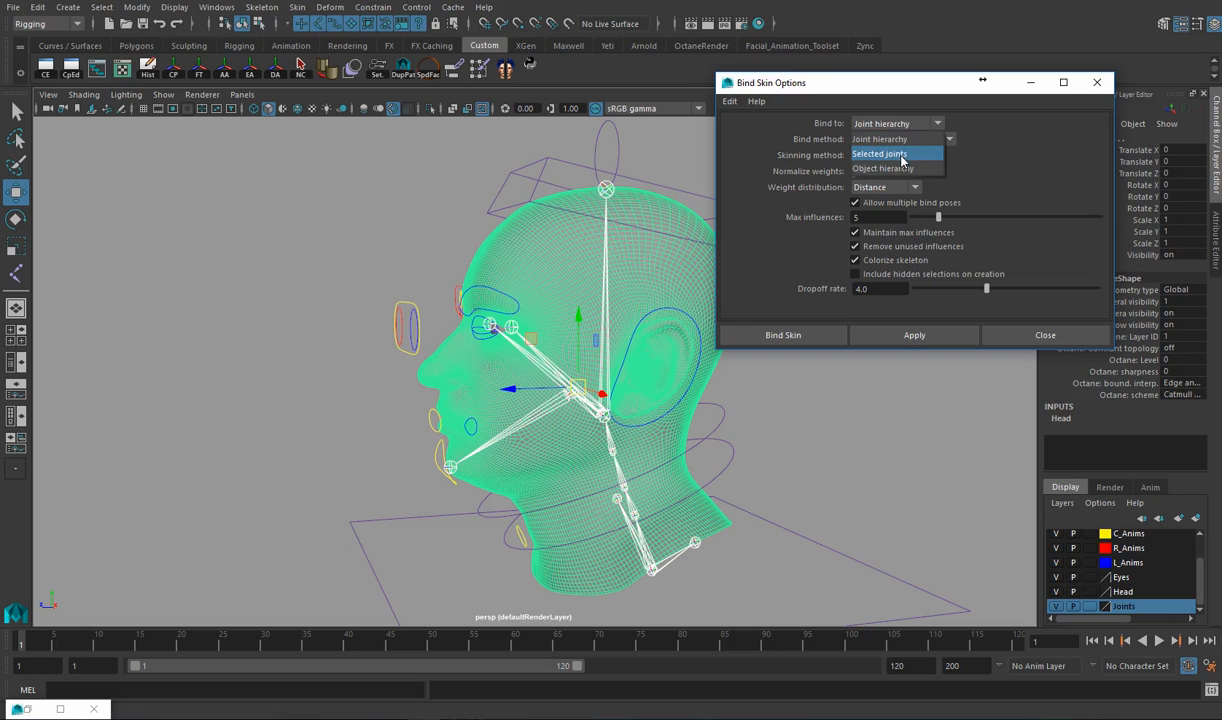
left_click(901, 155)
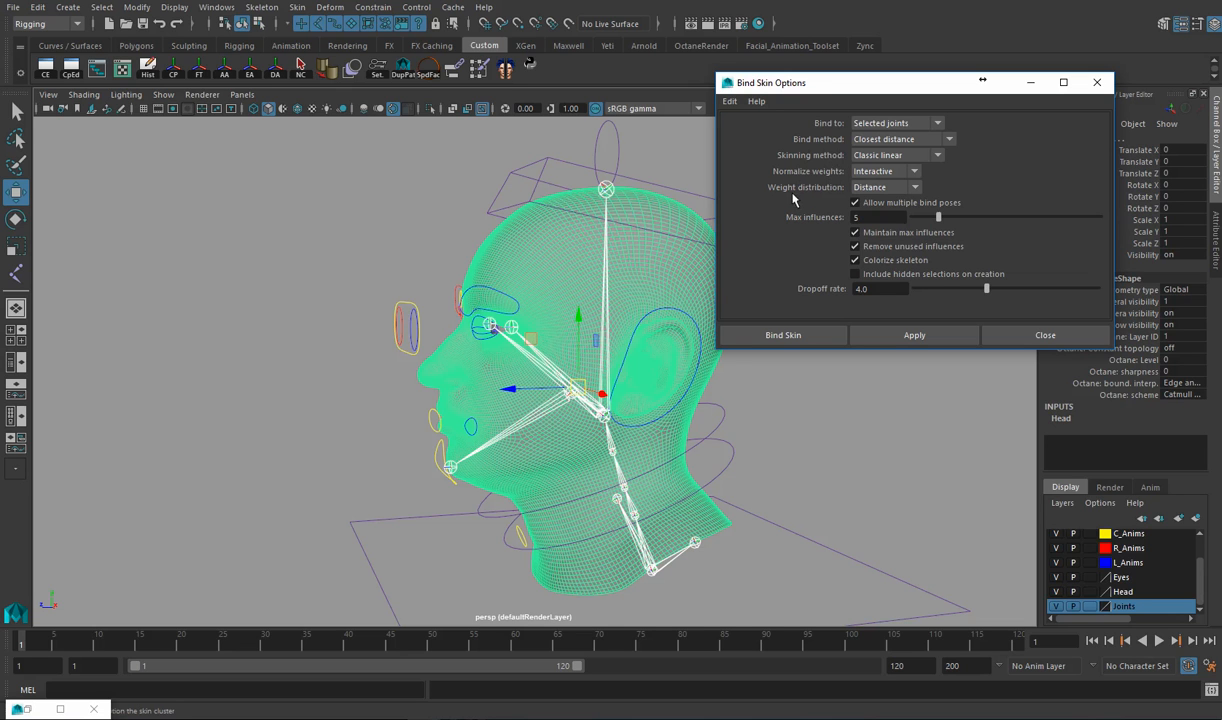
left_click(856, 188)
left_click(866, 205)
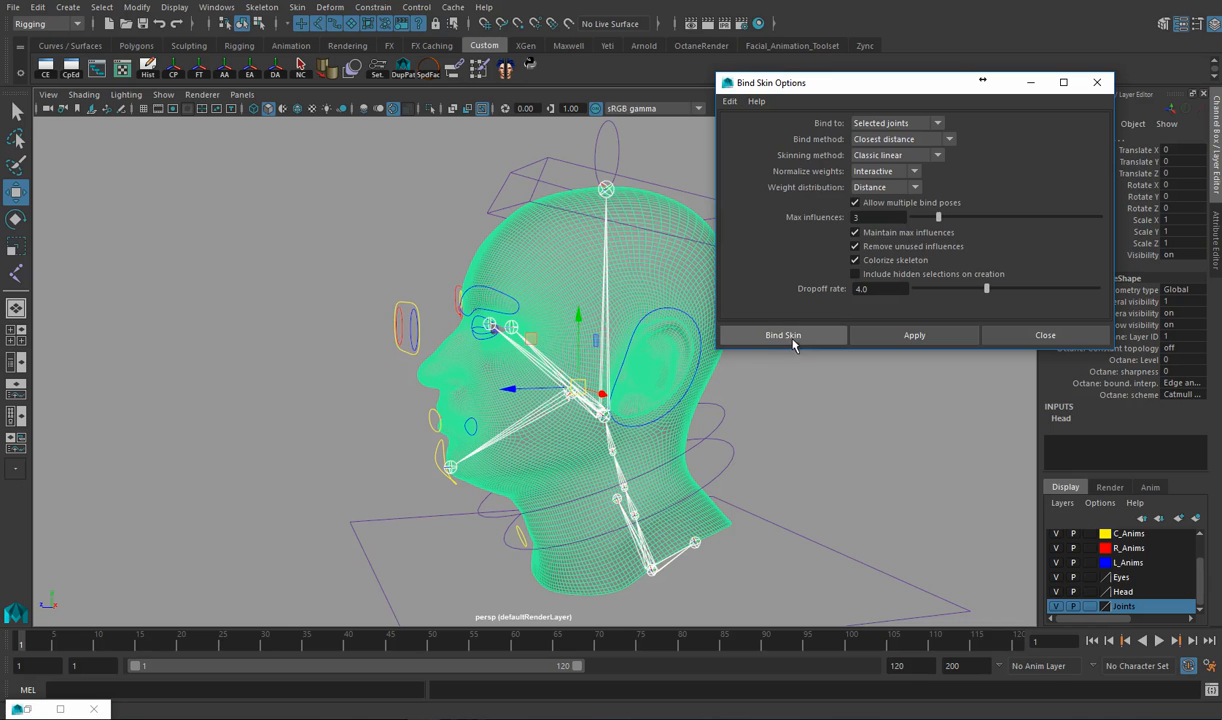
left_click(788, 337)
Test the skin binding by rotating the upper and lower neck controls, undoing each rotation.
left_click_drag(806, 430, 641, 347, "alt")
left_click(731, 330)
key("e")
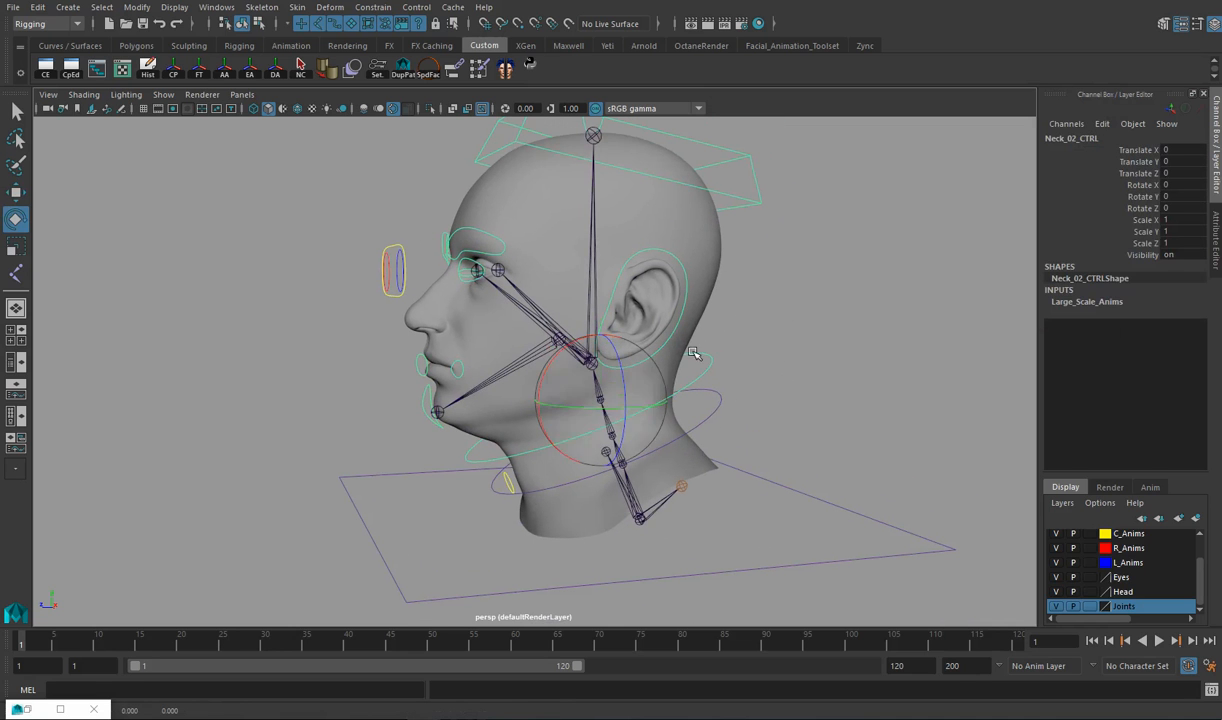
left_click_drag(558, 347, 523, 381)
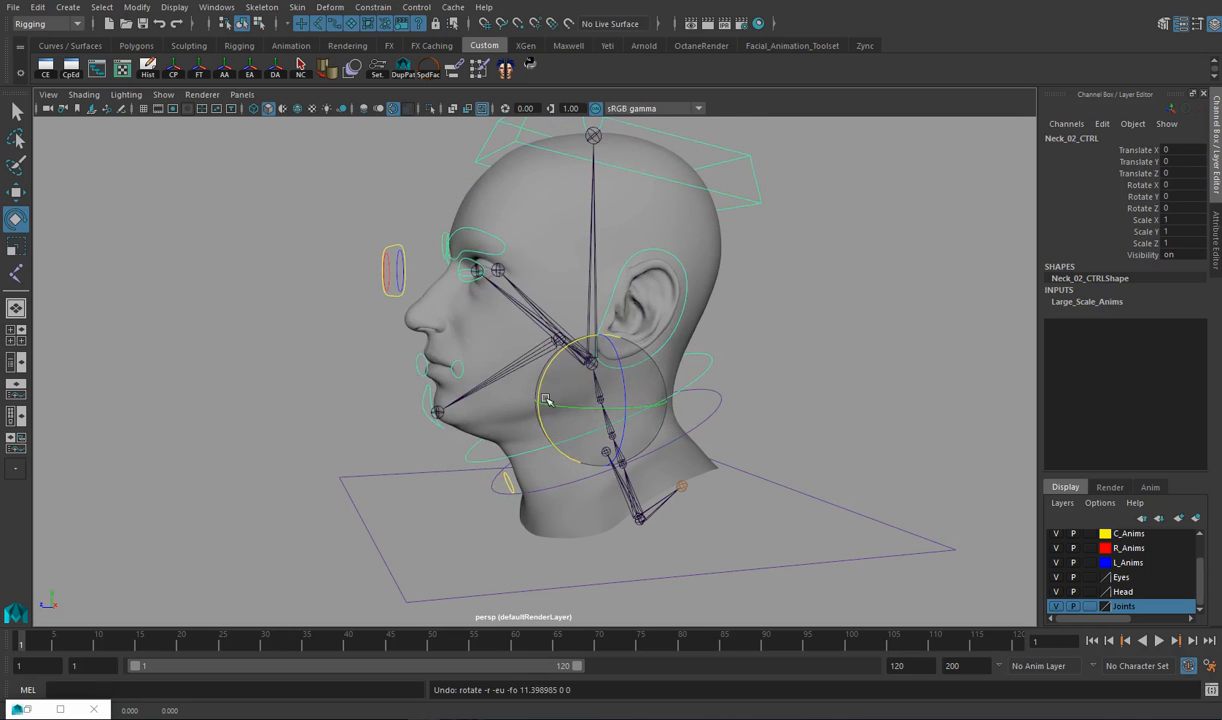
left_click(712, 400)
left_click_drag(584, 404, 683, 480)
Rotate the L_Shoulder joint to test how the neck mesh deforms, and undo the rotation.
right_click_drag(674, 477, 836, 482, "alt")
middle_click_drag(836, 482, 826, 360, "alt")
left_click(703, 413)
left_click_drag(736, 357, 570, 407)
key("ctrl+z")
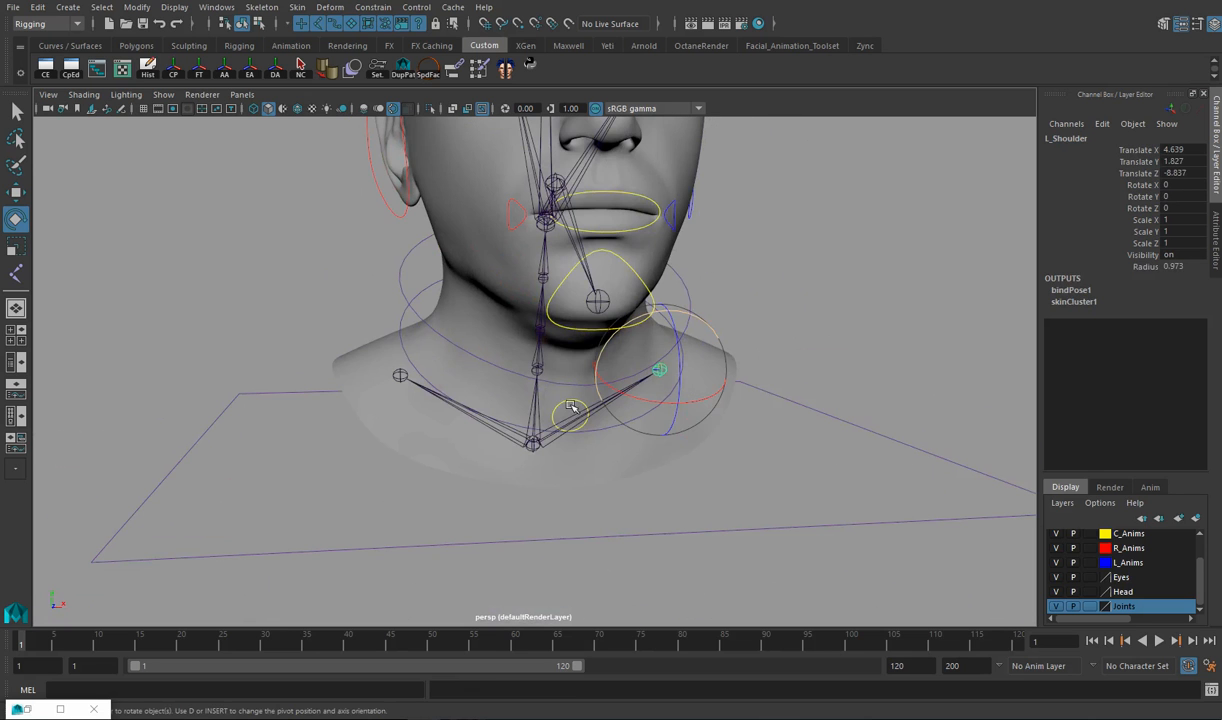
Rotate the R_Shoulder joint to test the deformation on that side, and undo the rotation.
left_click(399, 384)
left_click_drag(400, 338, 422, 357, "alt")
key("ctrl+z")
left_click_drag(758, 439, 513, 431, "alt")
left_click_drag(714, 332, 698, 451, "alt")
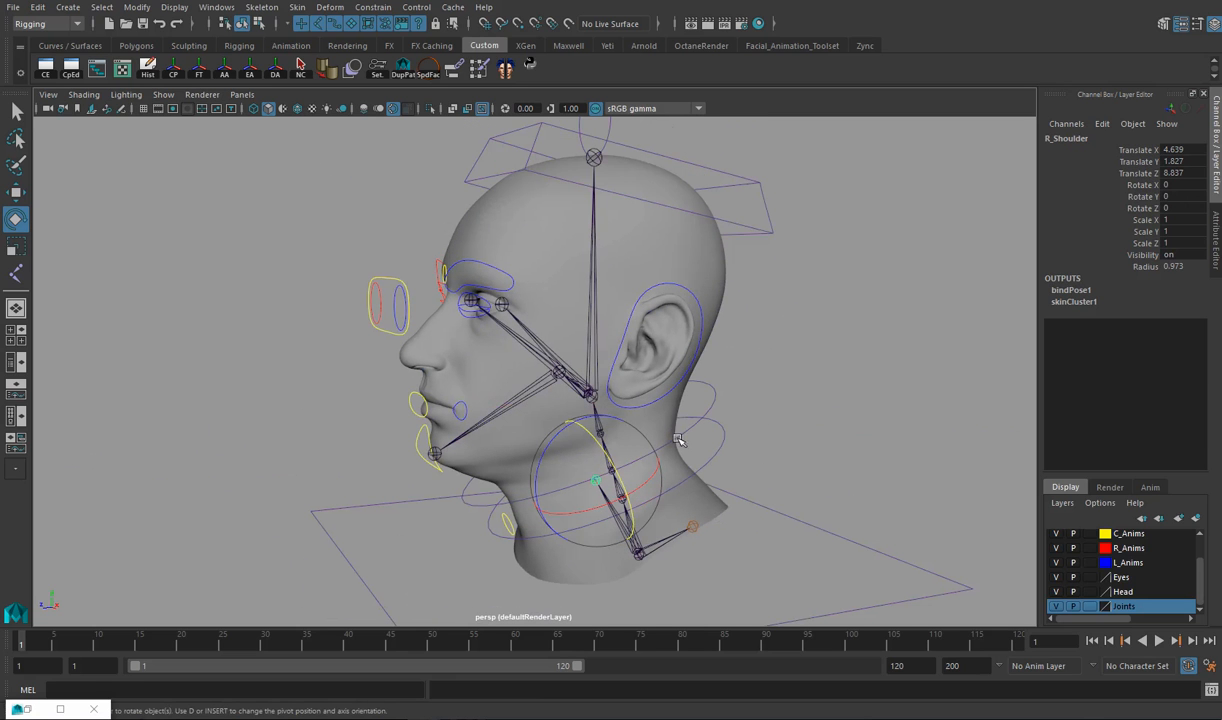
Test the head and lower neck deformation by rotating Head_CTRL and Neck_01_CTRL, undoing each rotation and clearing the selection.
left_click(737, 227)
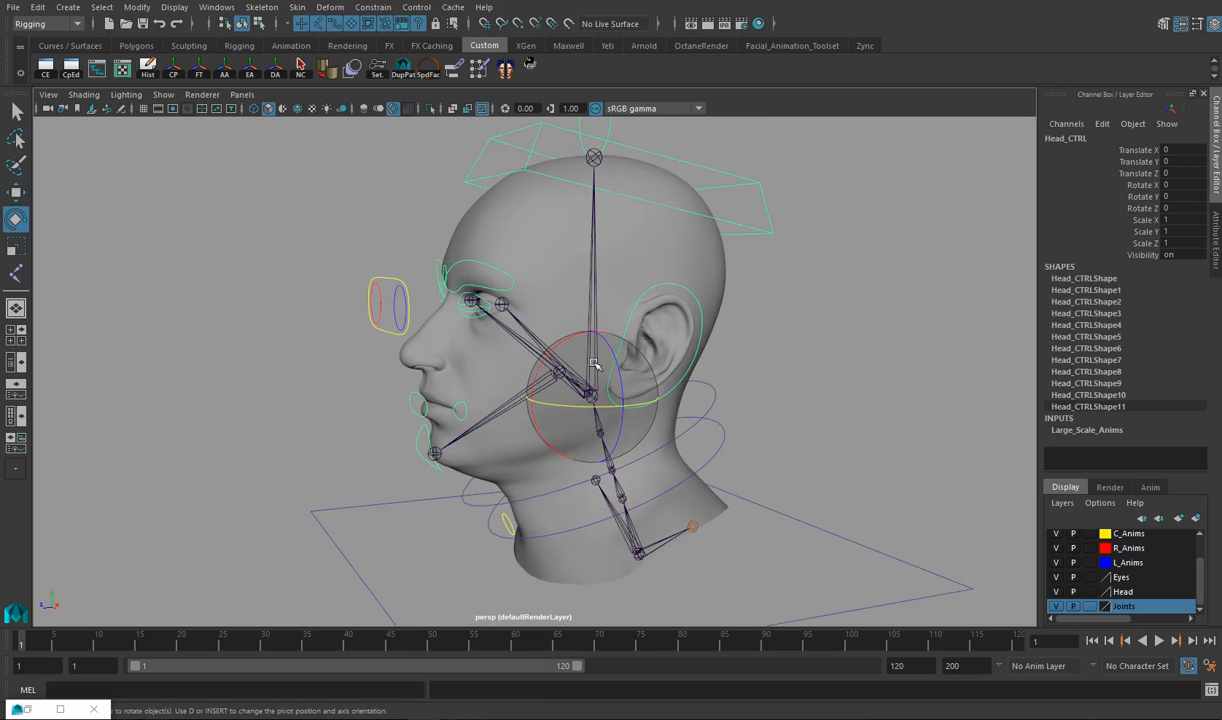
left_click_drag(549, 355, 560, 400)
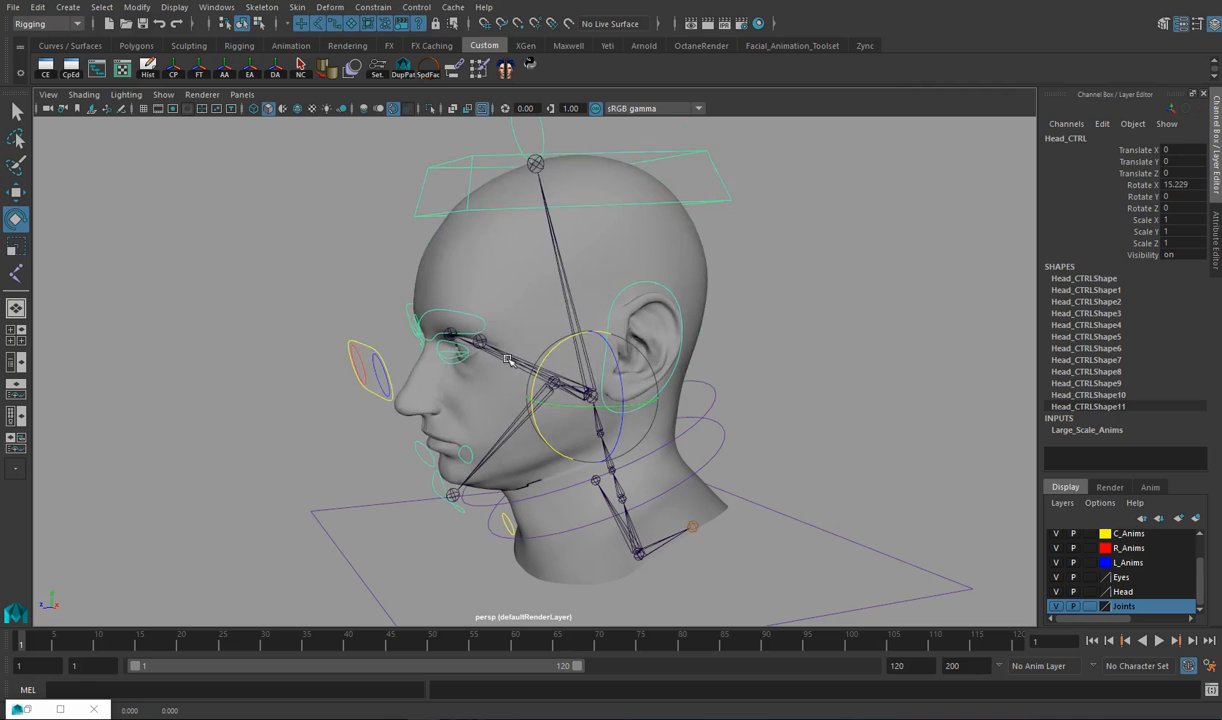
key("ctrl+z")
left_click(714, 442)
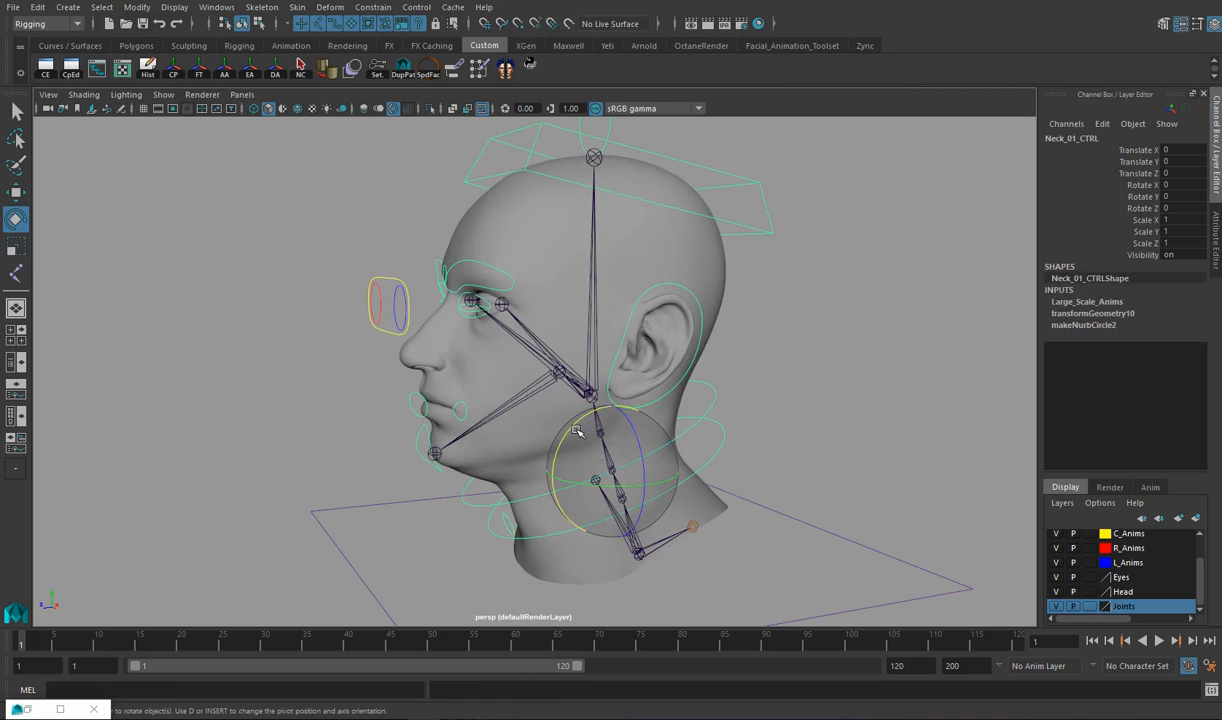
mouse_move(550, 410)
left_mouse_down()
mouse_move(556, 360)
mouse_move(555, 460)
mouse_move(558, 350)
mouse_move(560, 410)
left_mouse_up()
key("ctrl+z")
left_click_drag(772, 391, 696, 349, "alt")
left_click(797, 330)
Save the scene as a new version named Jason_Head_Setup_Rig_03.mb.
left_click_drag(797, 330, 775, 424, "alt")
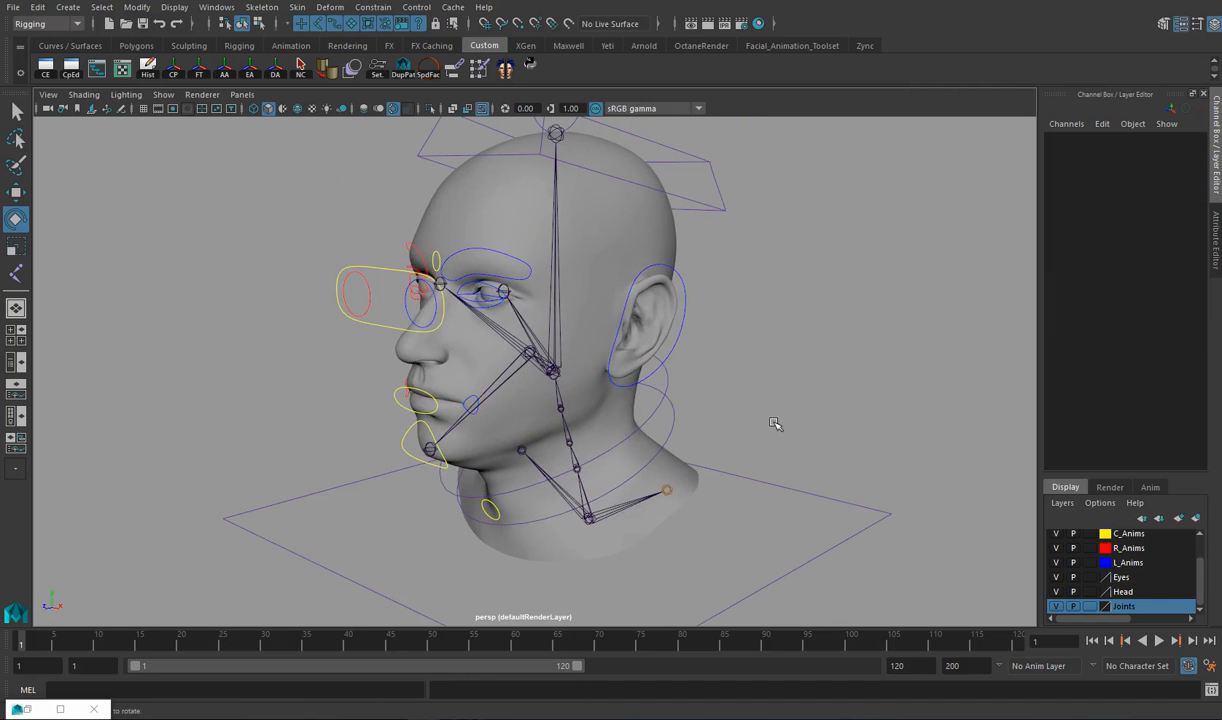
left_click(13, 7)
left_click(50, 82)
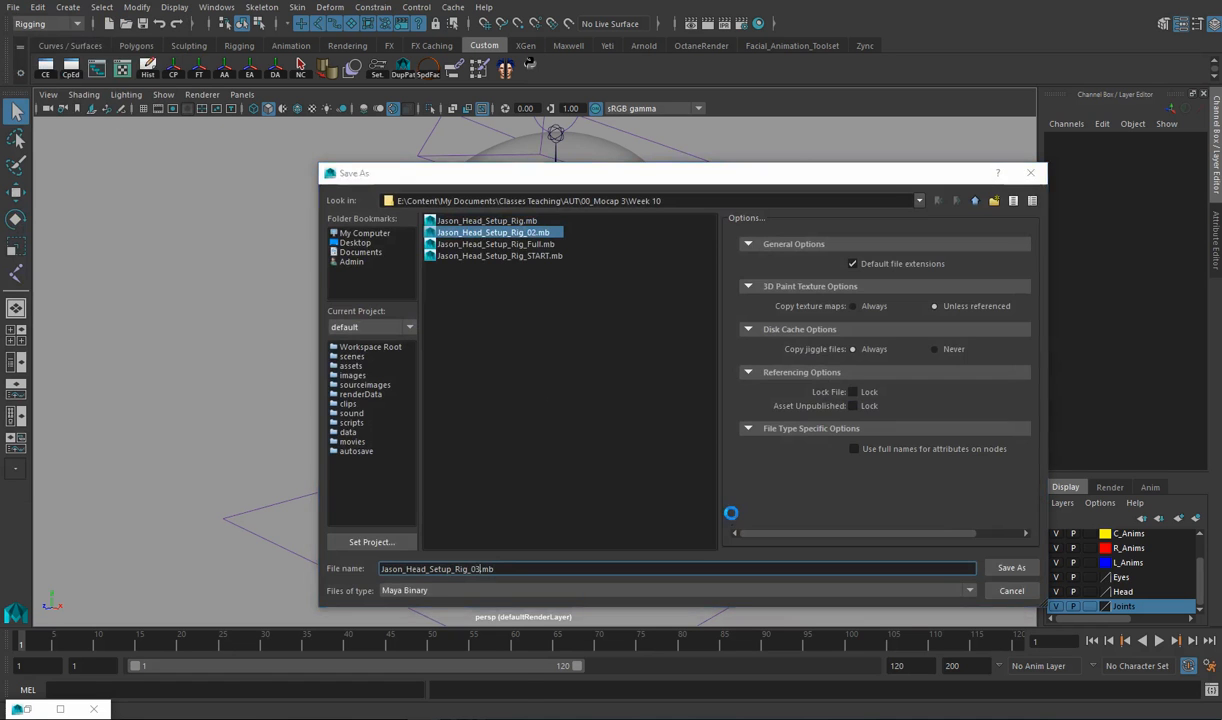
key("Return")
Inspect the head from several angles, undo the test rotations on Neck_02_CTRL, and clear the selection.
left_click_drag(632, 559, 500, 368, "alt")
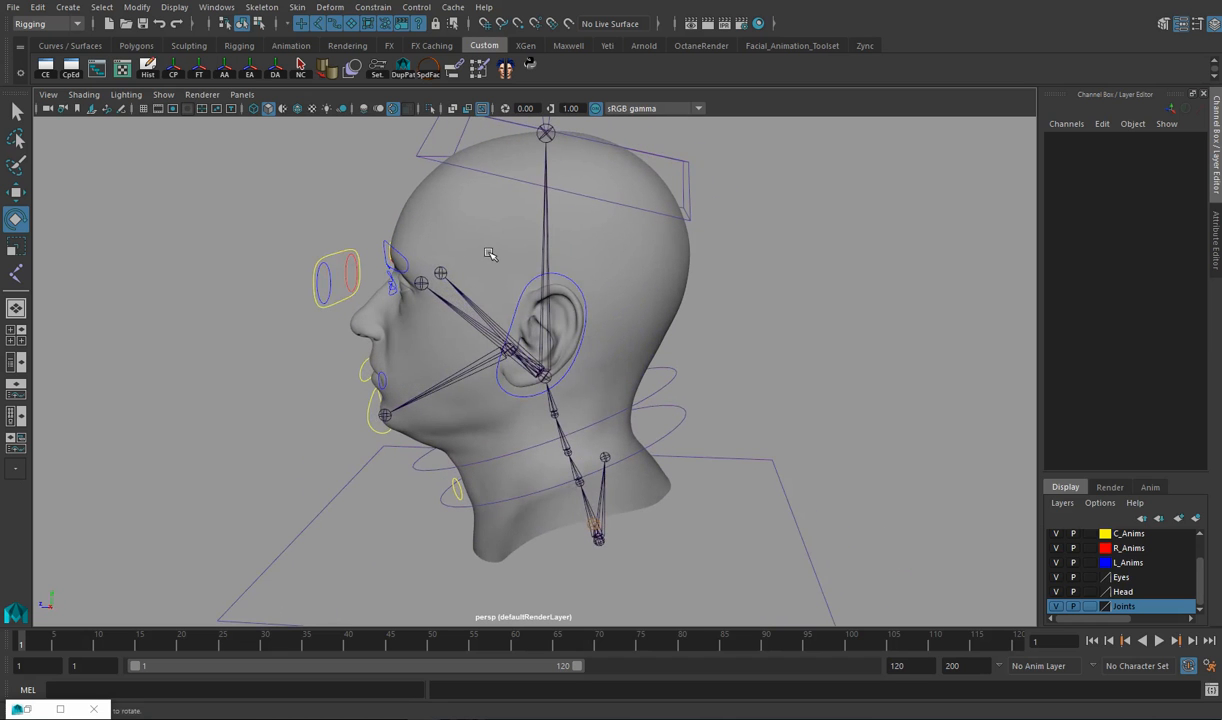
left_click_drag(469, 243, 516, 252, "alt")
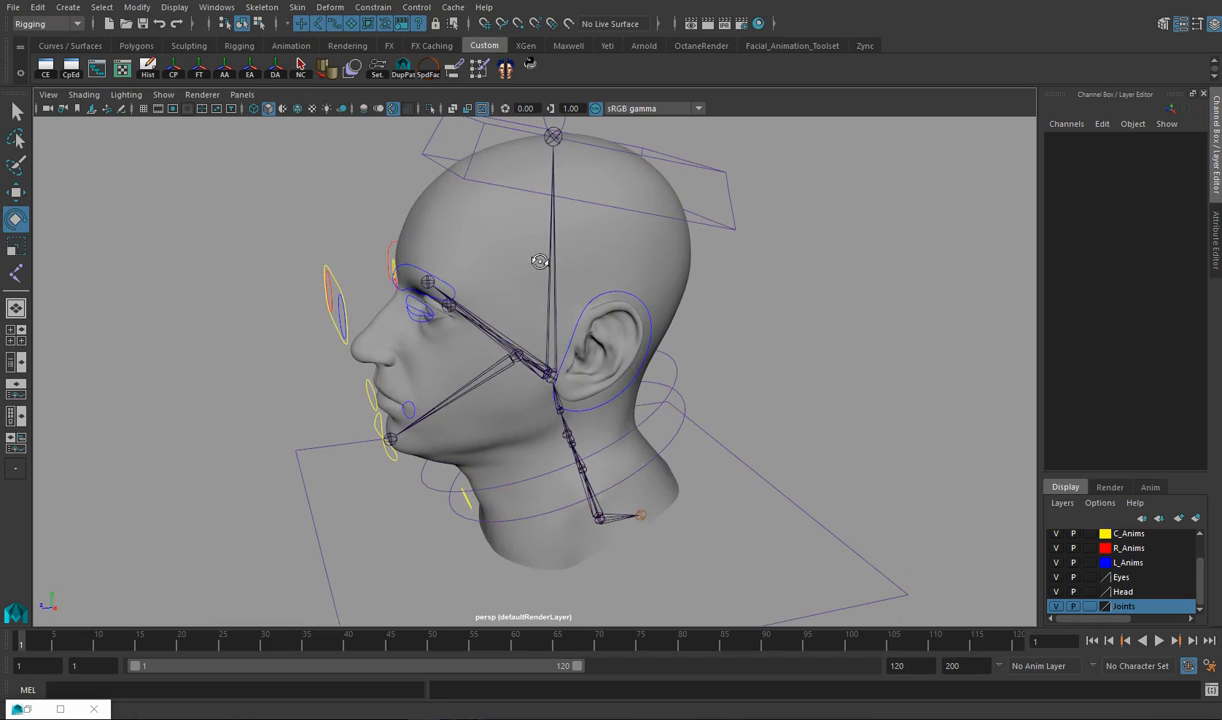
left_click(488, 300)
left_click_drag(488, 300, 500, 400, "alt")
left_click(726, 396)
key("ctrl+z")
key("ctrl+z")
key("ctrl+z")
key("ctrl+z")
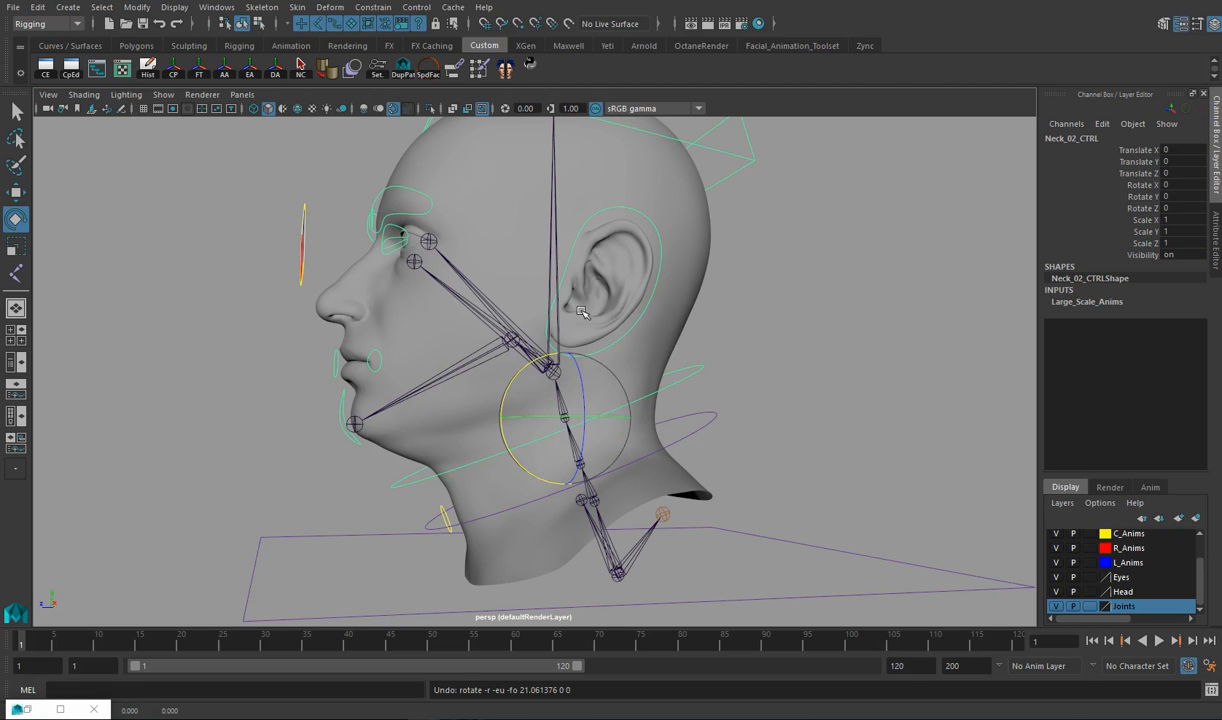
left_click(595, 343)
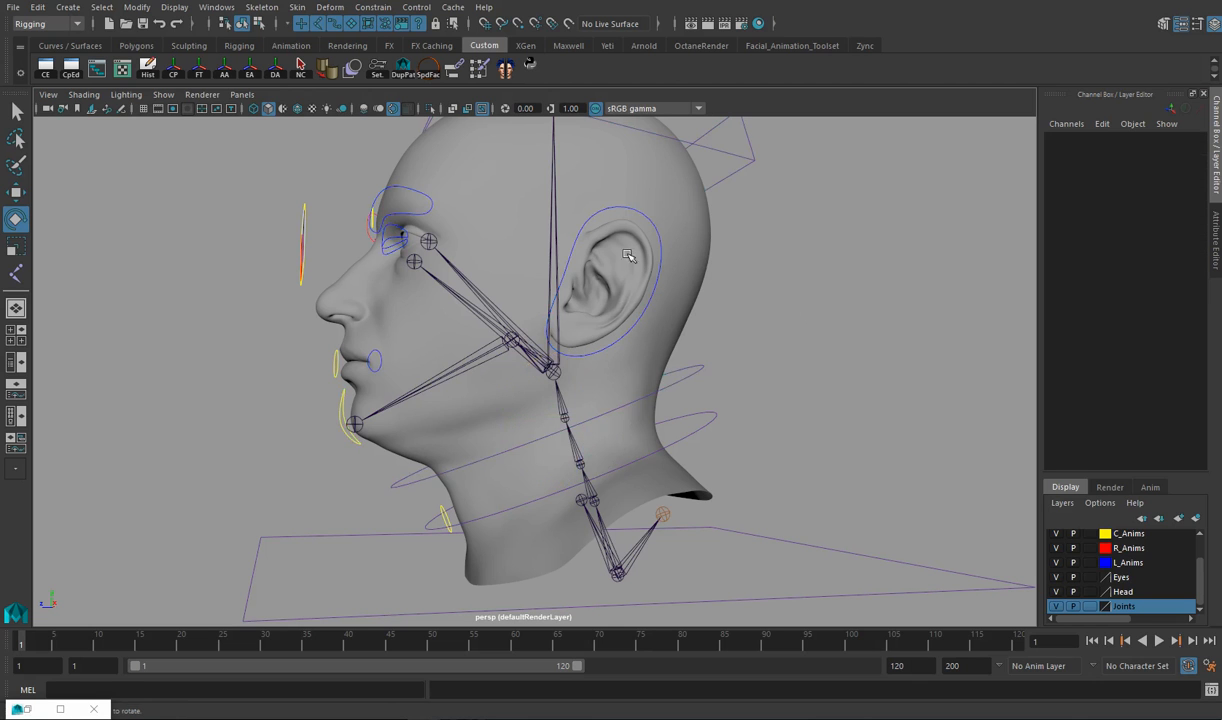
In the side view, select the head mesh and open the Paint Skin Weights tool with its settings.
middle_click_drag(468, 240, 499, 332, "alt")
left_click_drag(499, 332, 410, 350, "alt")
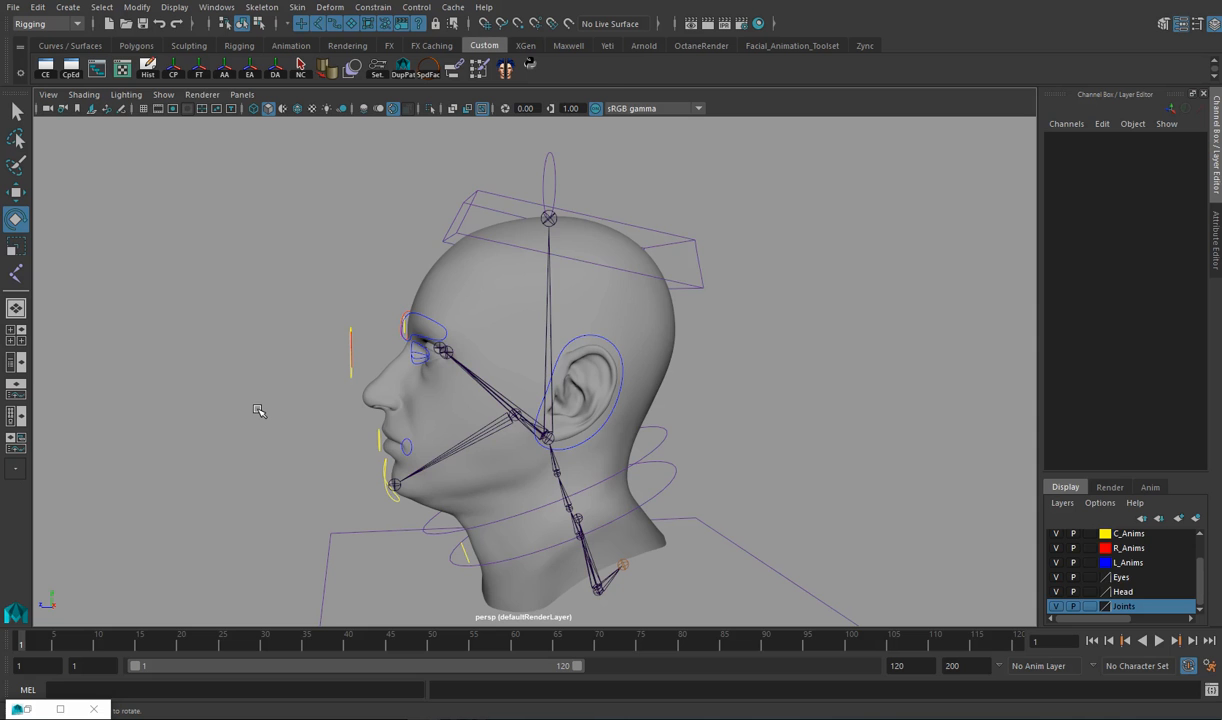
key("space")
key("space")
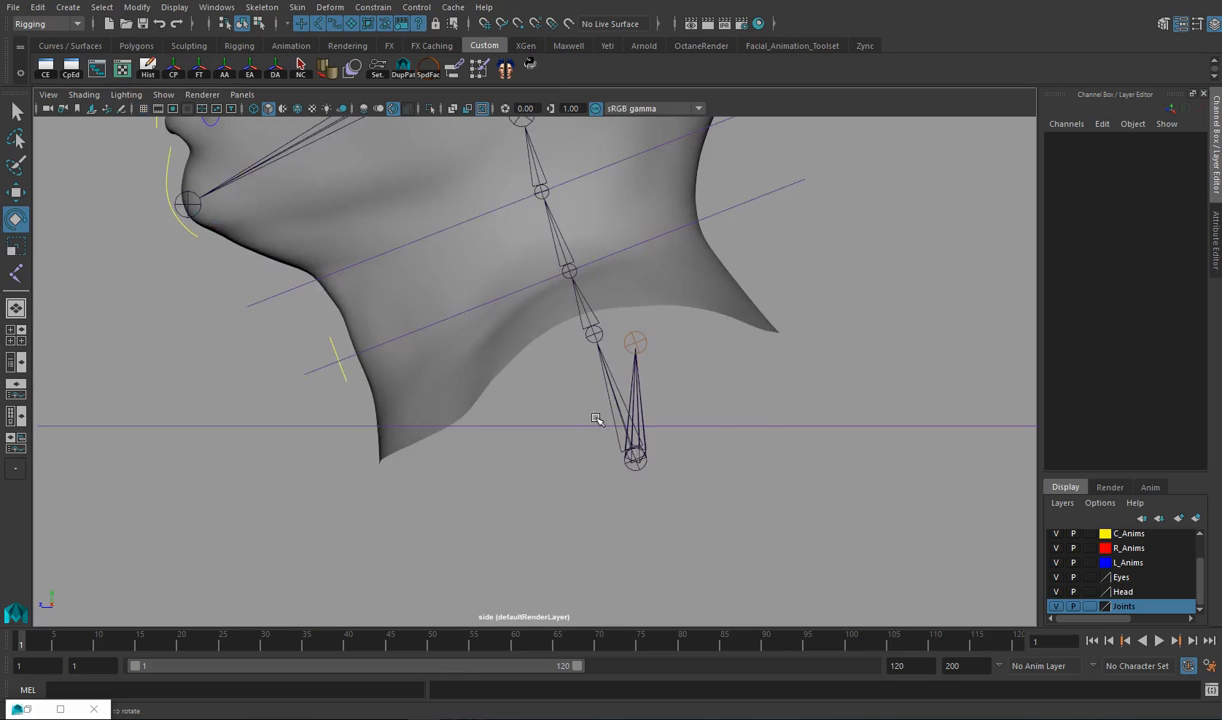
scroll(558, 416, "down", 3)
middle_click_drag(443, 262, 509, 433, "alt")
right_click_drag(470, 412, 374, 366, "alt")
left_click(440, 400)
middle_click_drag(412, 392, 478, 298, "alt")
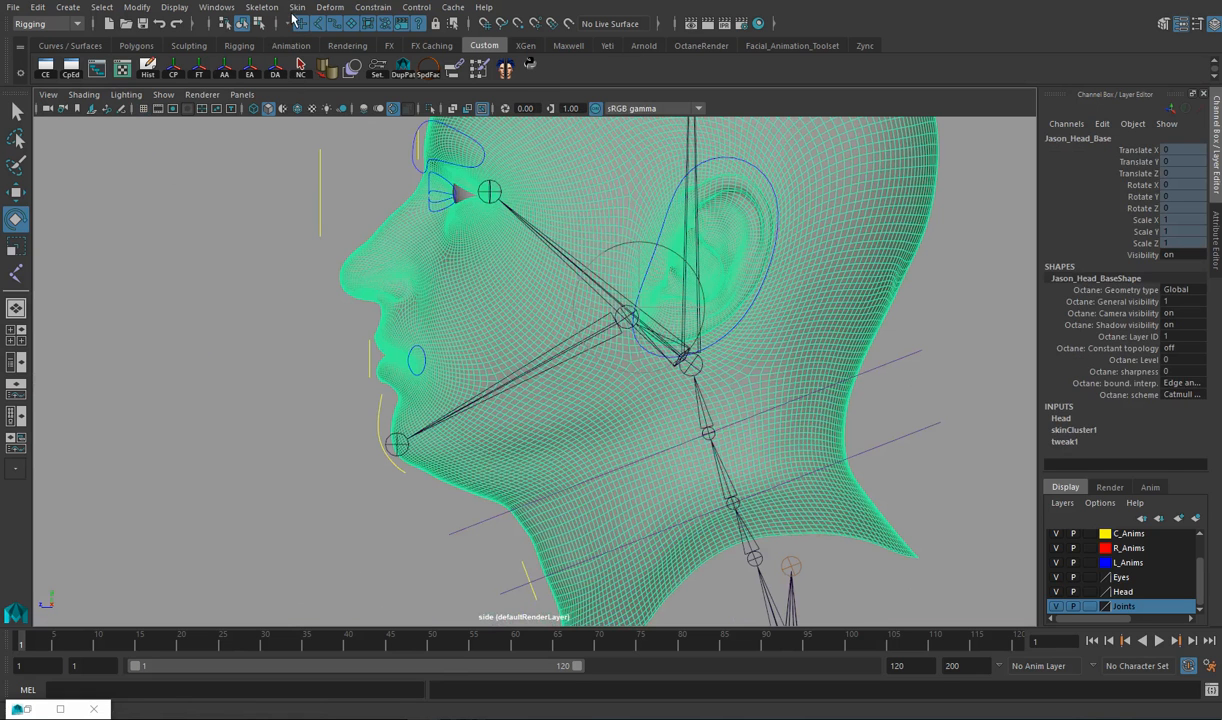
left_click(294, 9)
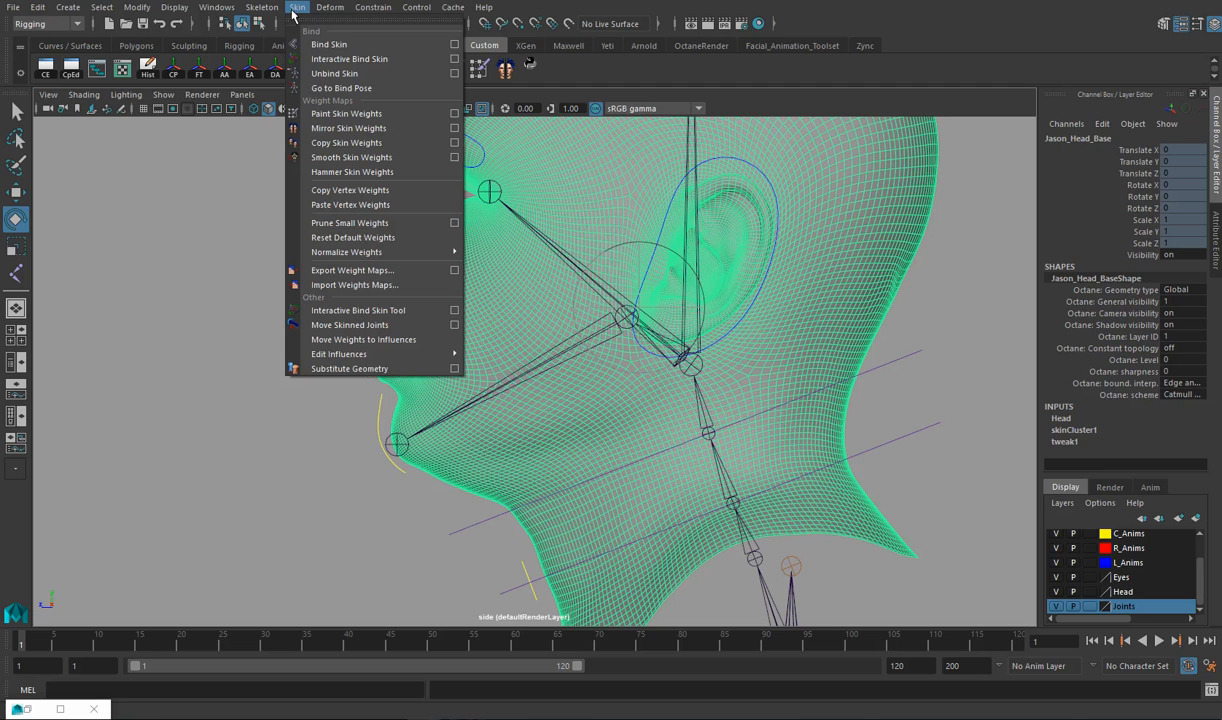
left_click(455, 114)
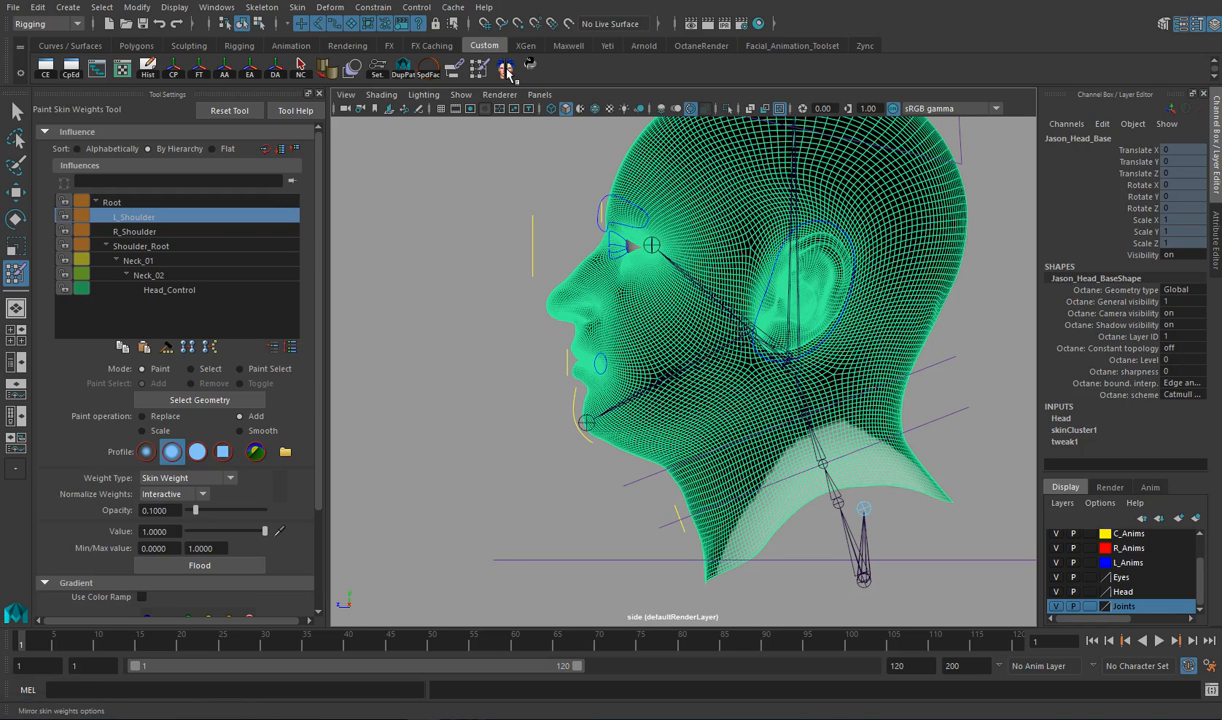
left_click(274, 8)
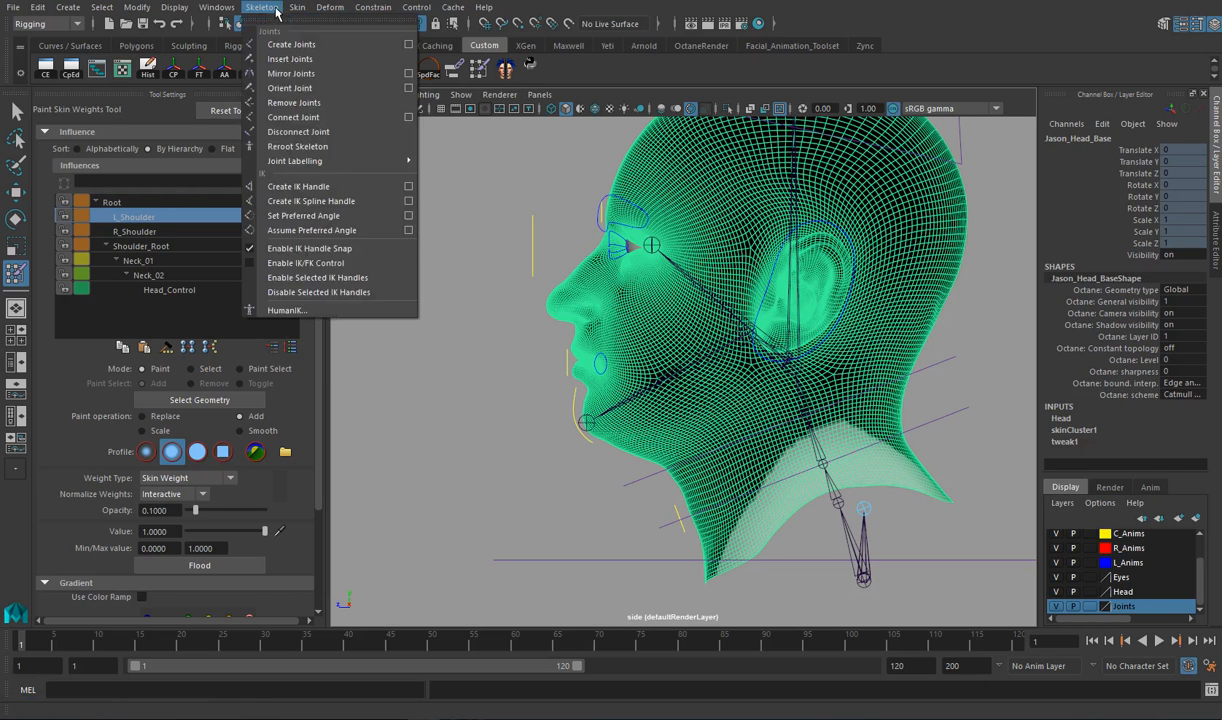
mouse_move(297, 8)
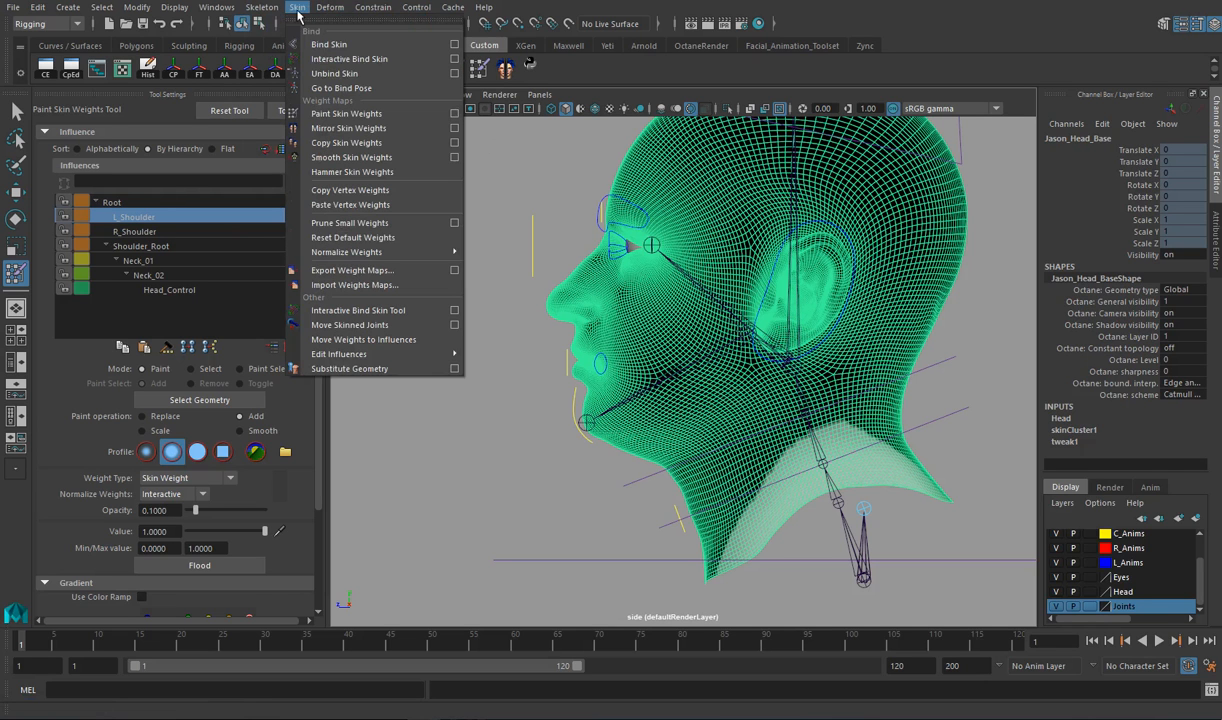
left_click(412, 115)
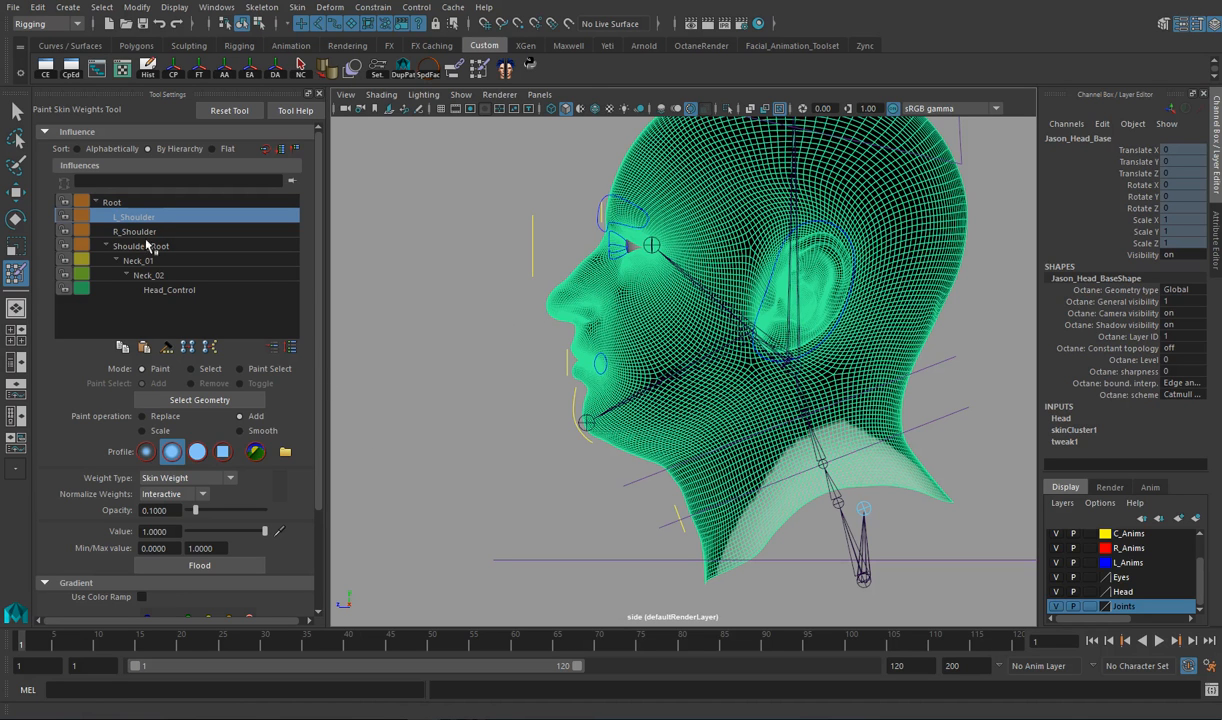
Examine the Head_Control joint's skin weights on the head mesh, especially along the jaw and upper neck.
left_click(163, 292)
left_click_drag(528, 353, 497, 439, "alt")
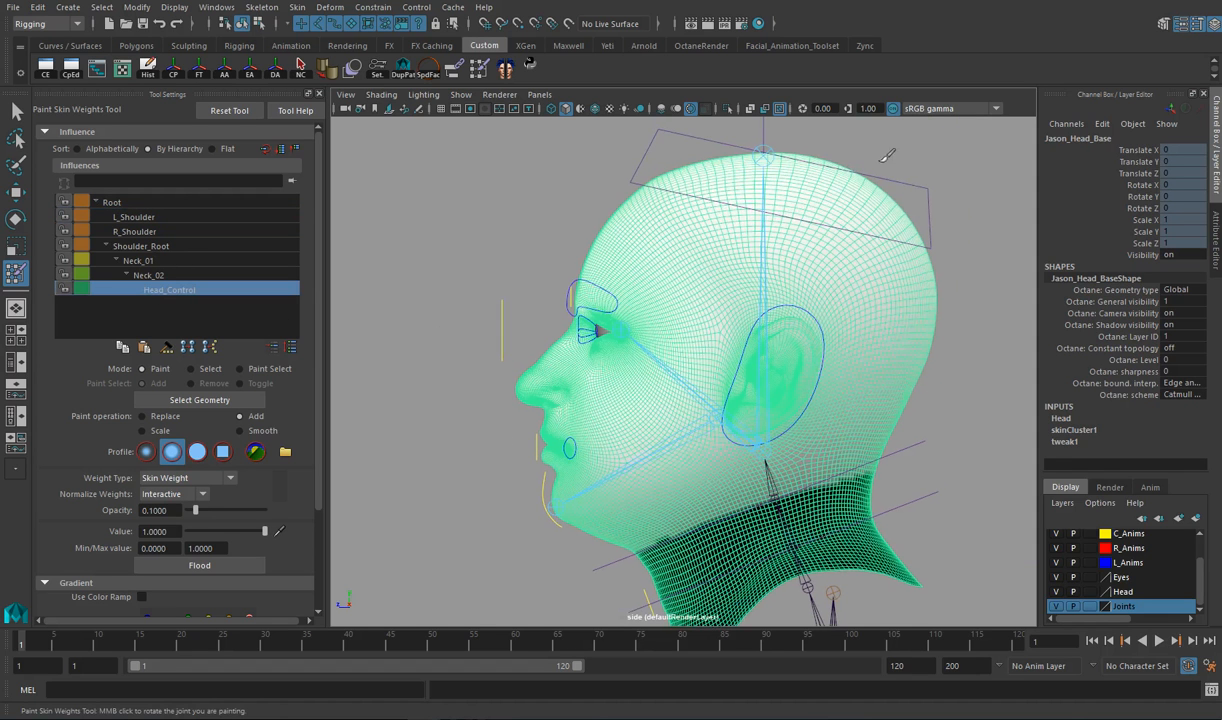
right_click_drag(436, 452, 649, 423, "alt")
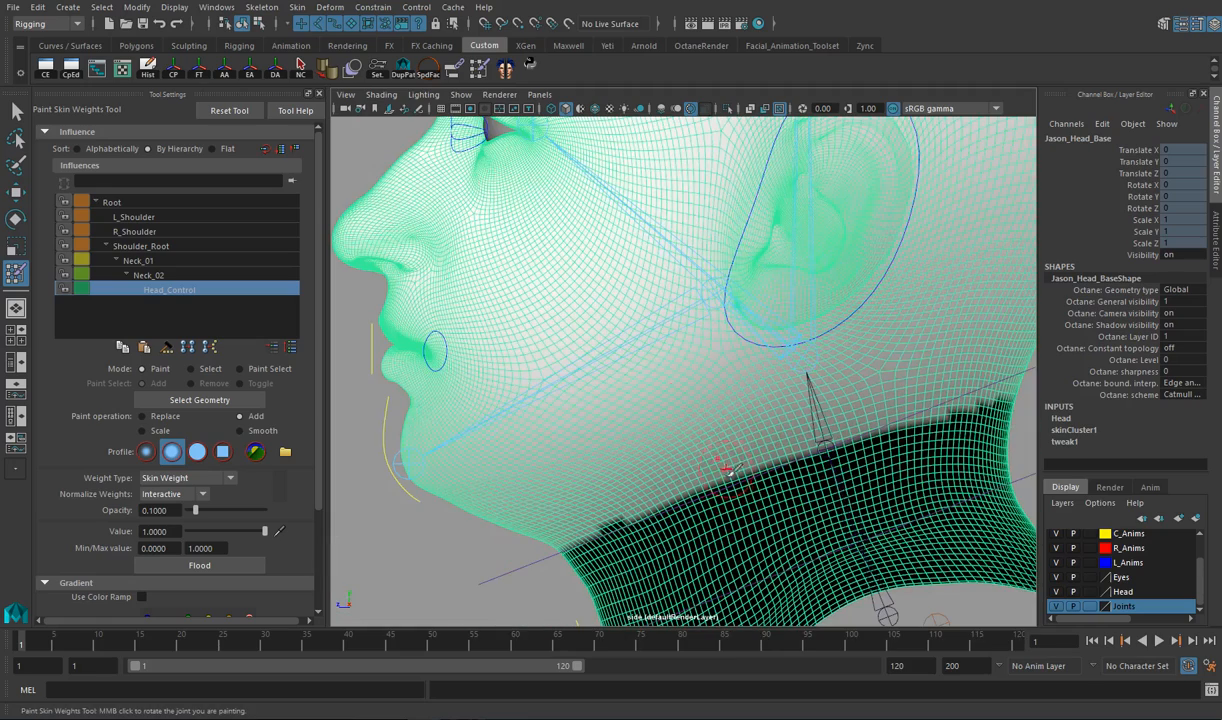
mouse_move(676, 423)
right_mouse_down("alt")
mouse_move(496, 360)
mouse_move(700, 185)
right_mouse_up("alt")
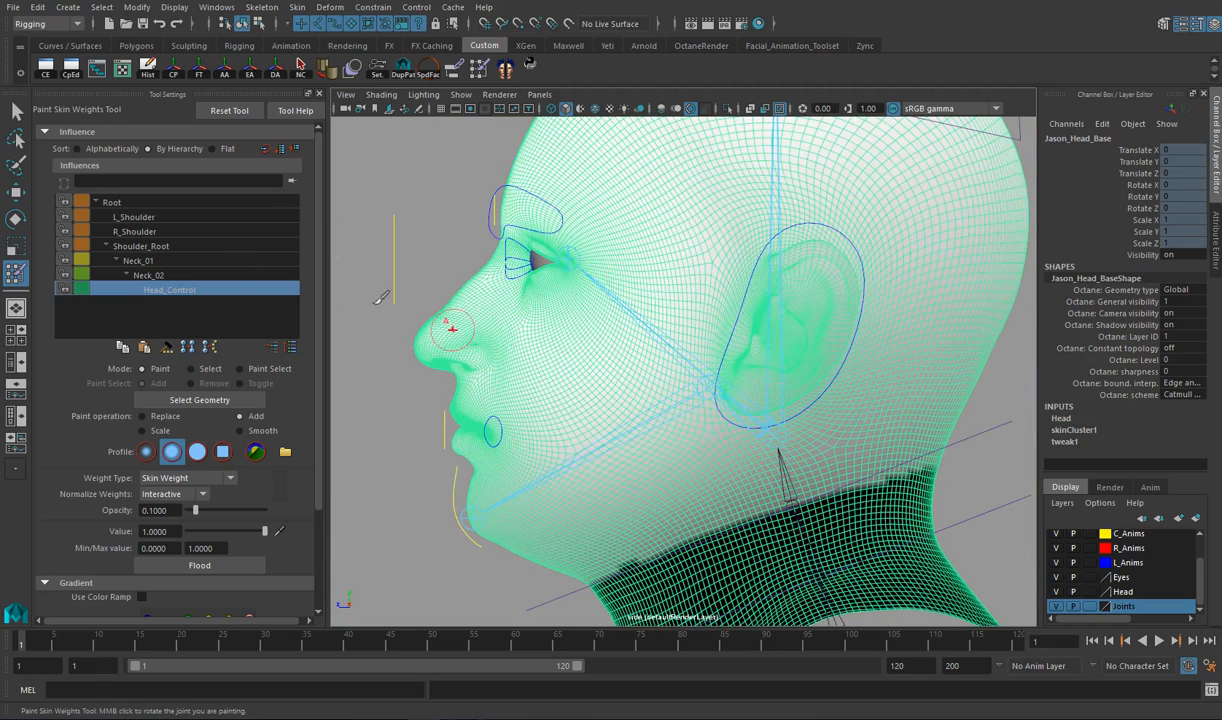
right_click_drag(712, 232, 610, 238, "alt")
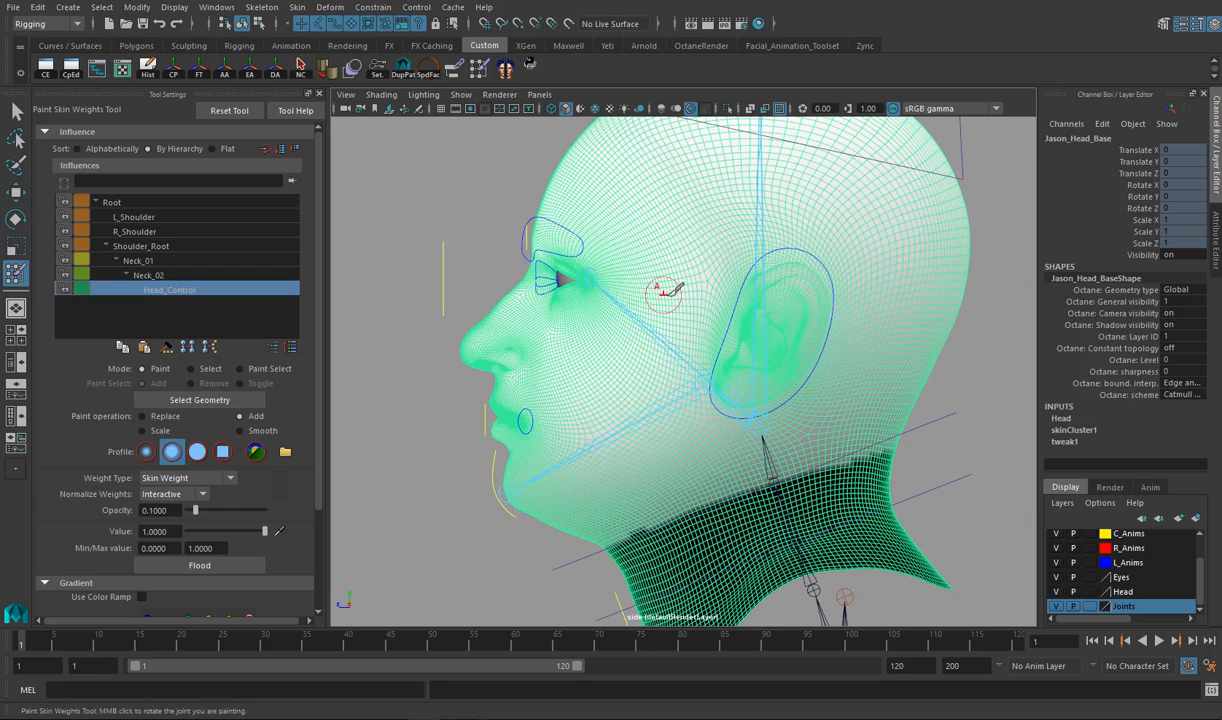
middle_click_drag(680, 291, 665, 370, "alt")
mouse_move(665, 370)
right_mouse_down("alt")
mouse_move(704, 305)
mouse_move(565, 218)
right_mouse_up("alt")
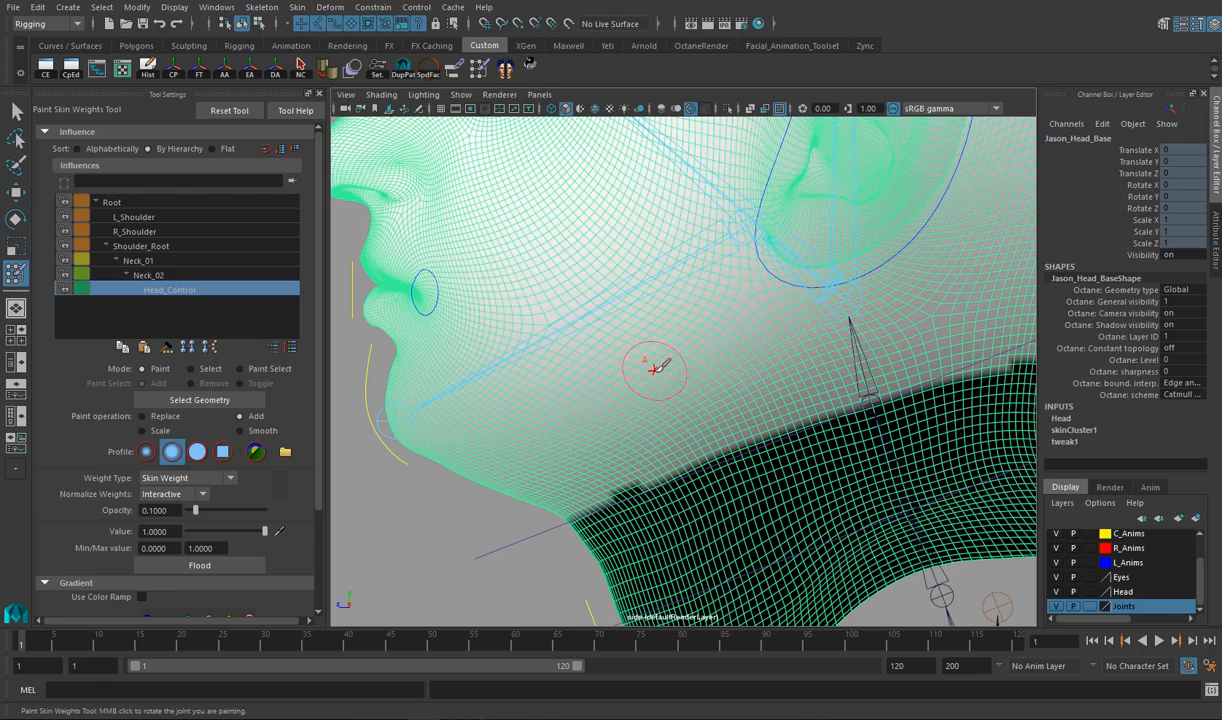
scroll(655, 370, "down", 5)
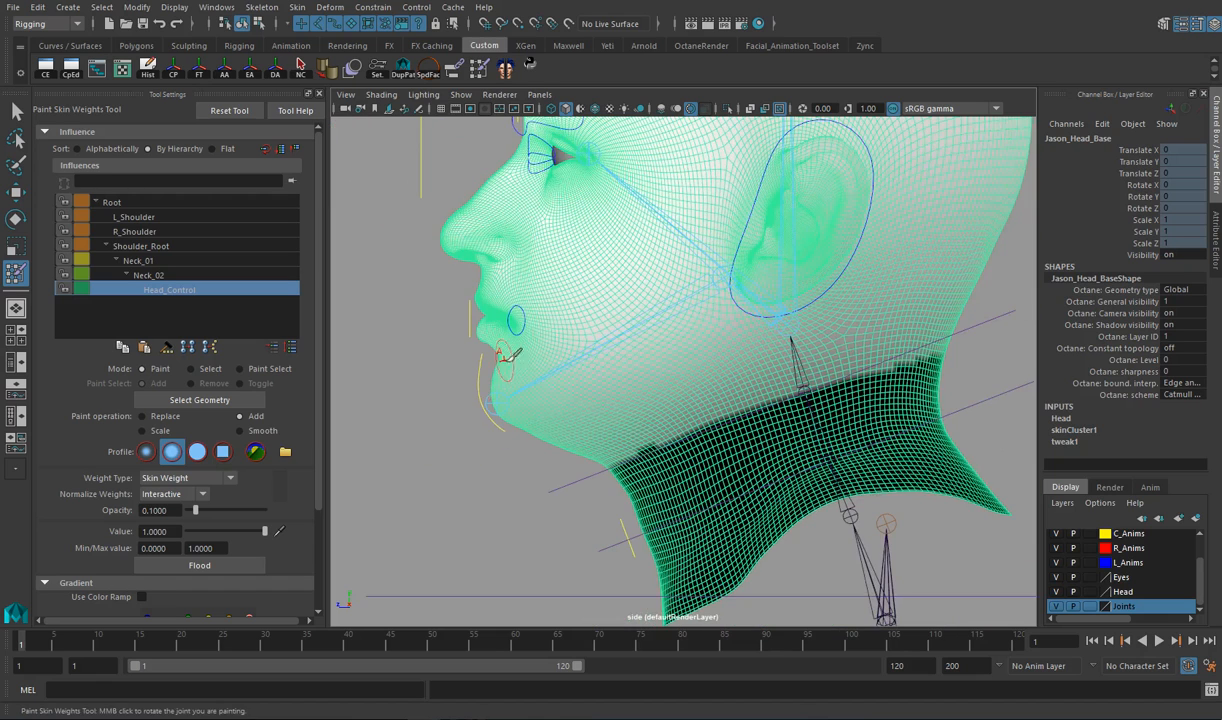
Examine the skin weights of Neck_02, Neck_01, Shoulder_Root, R_Shoulder, L_Shoulder and Root in turn.
left_click(143, 275)
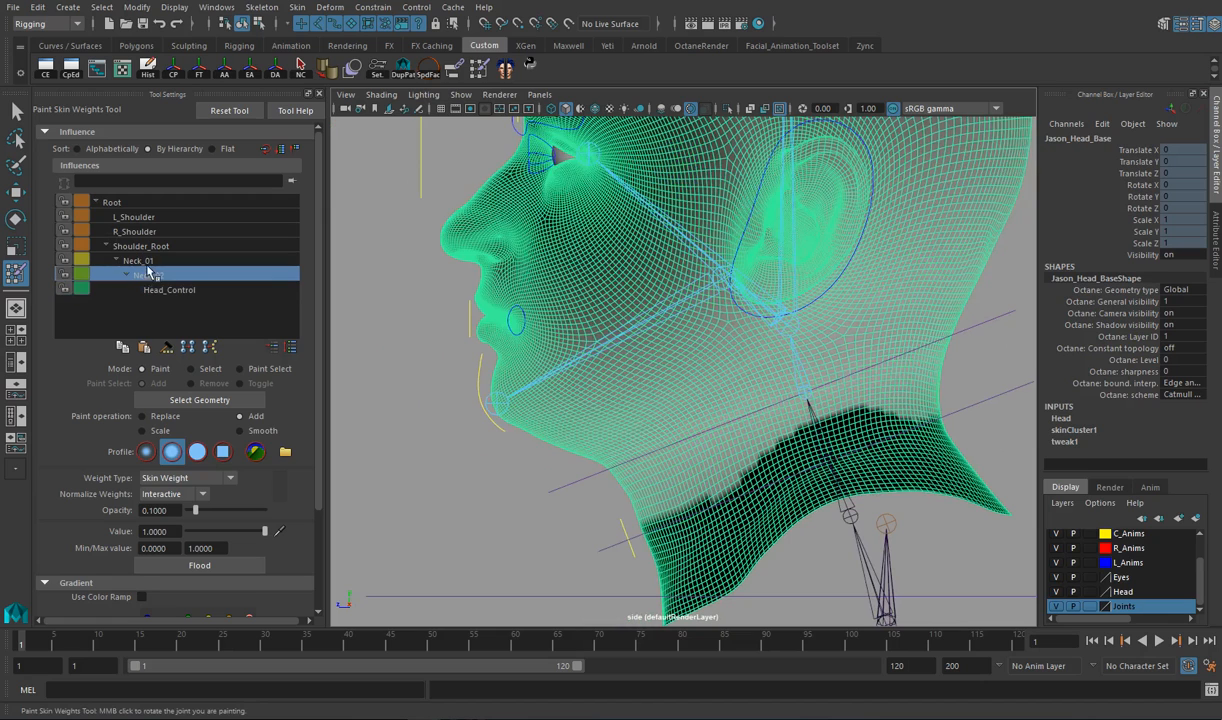
scroll(537, 440, "up", 2)
scroll(537, 440, "down", 2)
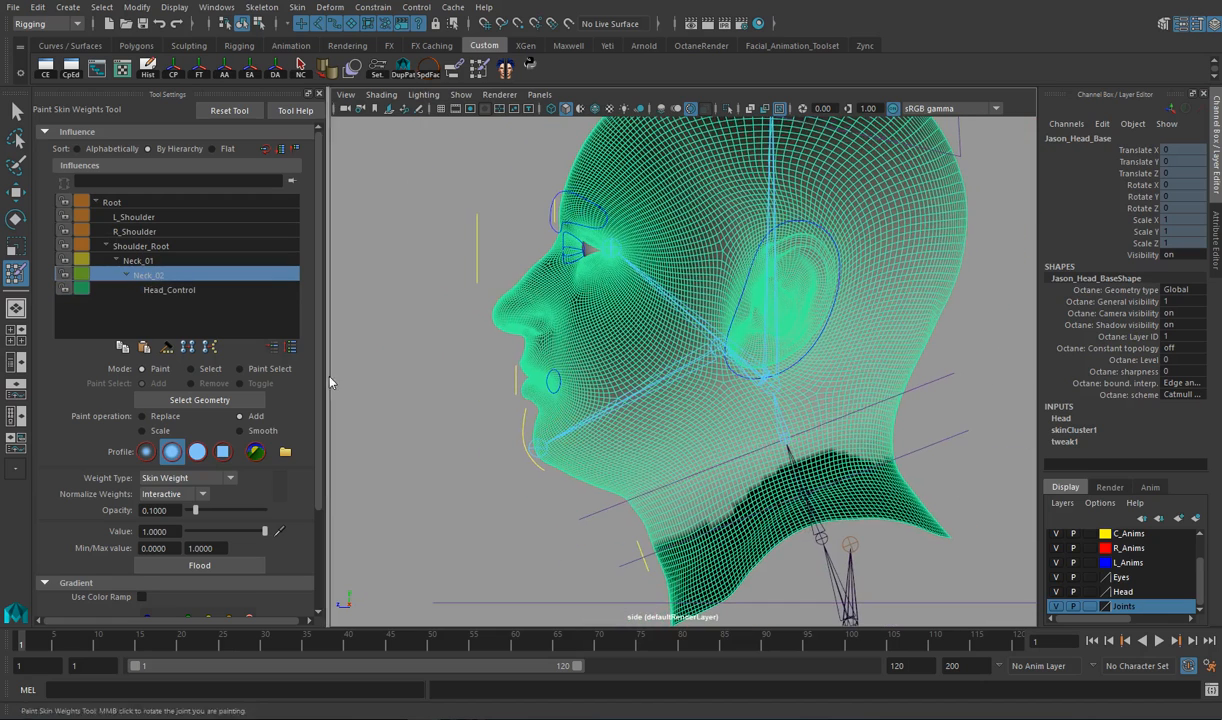
left_click(157, 262)
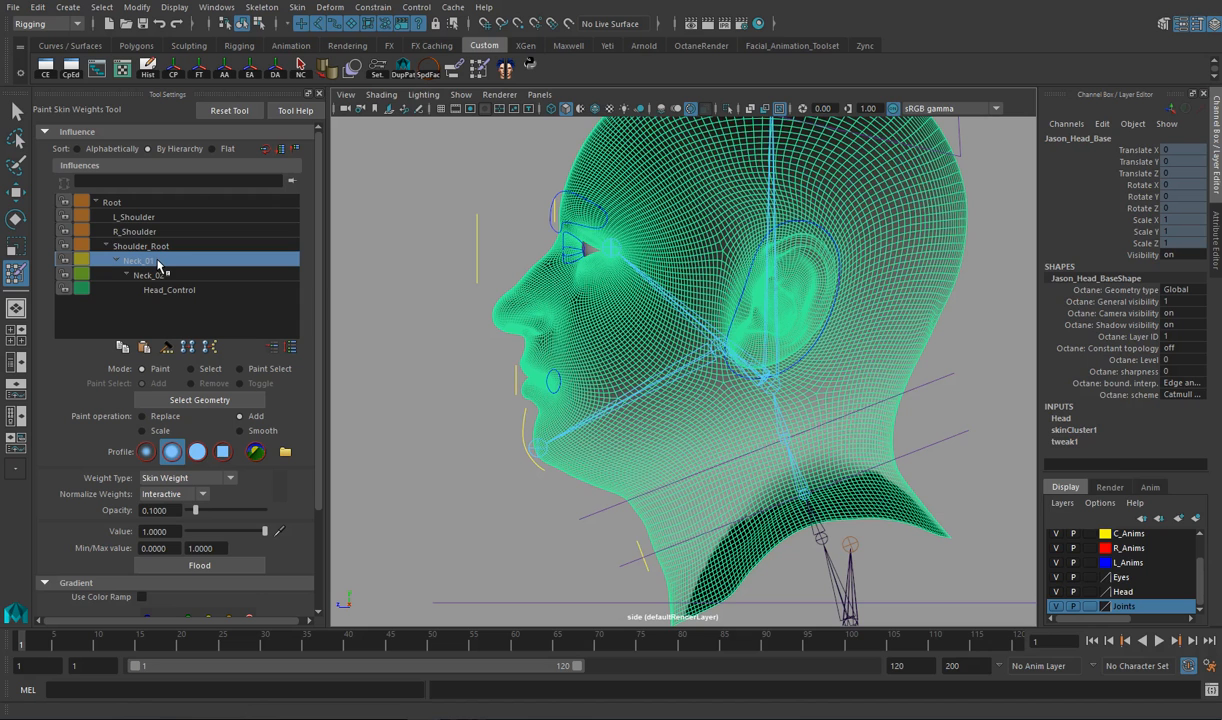
left_click(180, 250)
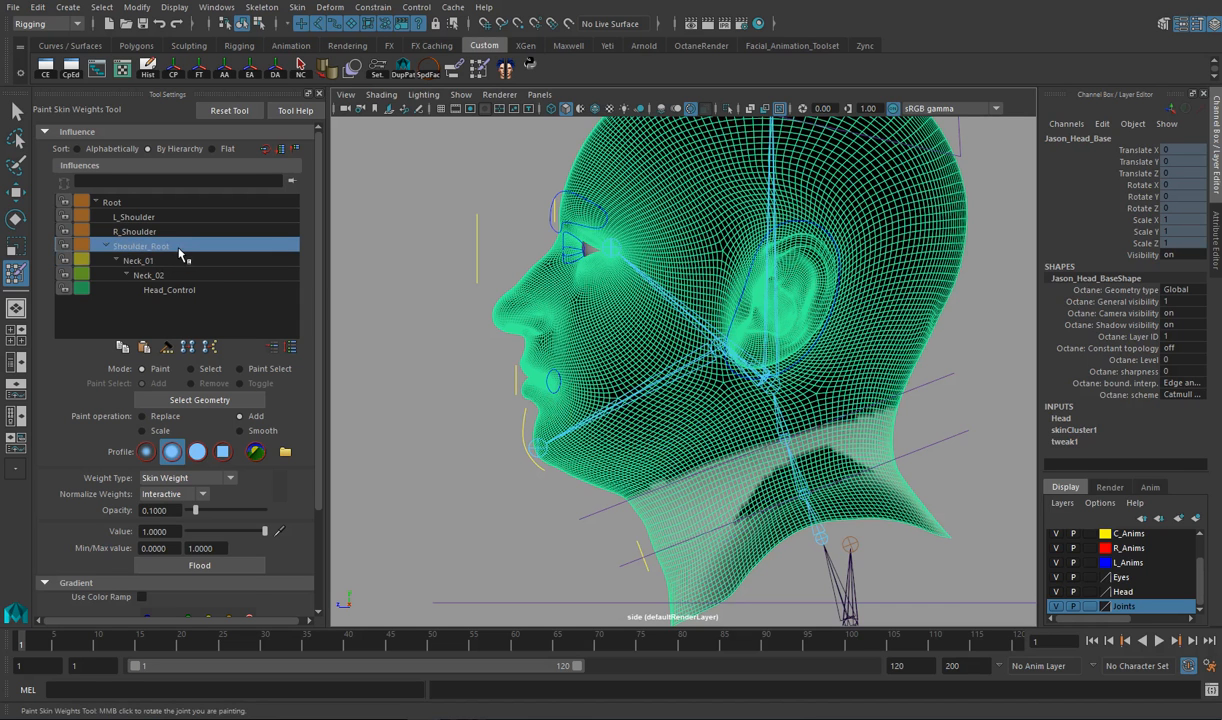
left_click(172, 231)
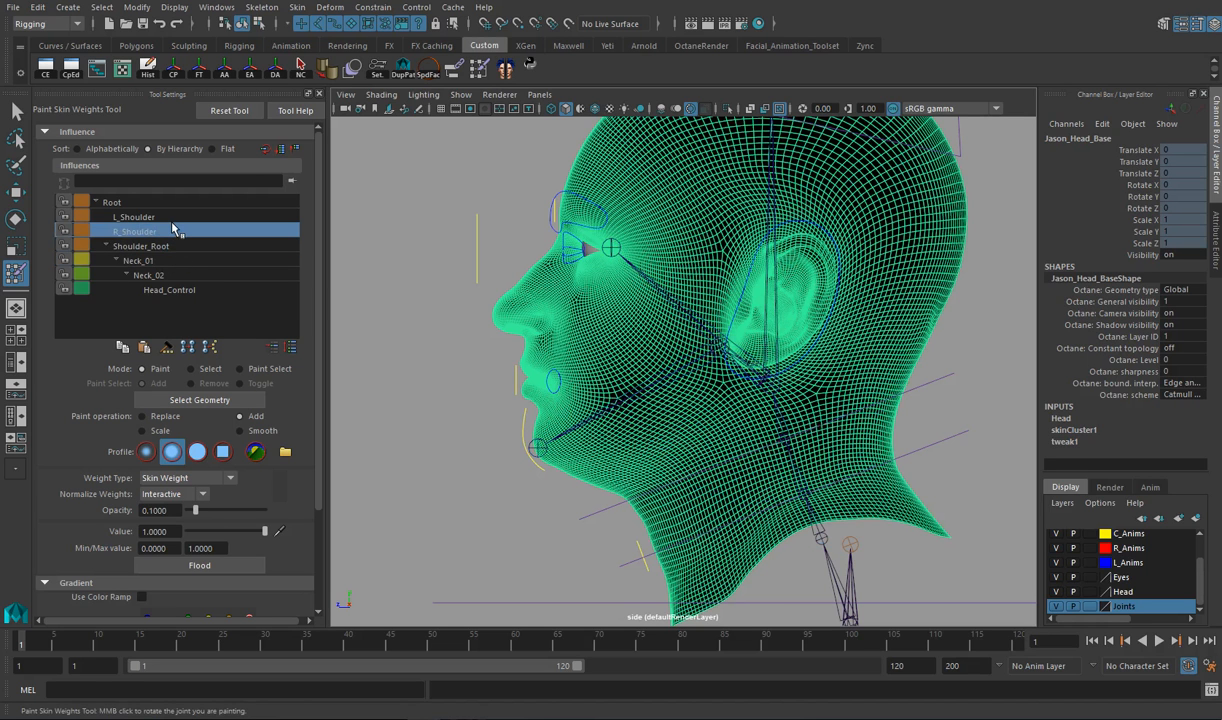
left_click(173, 218)
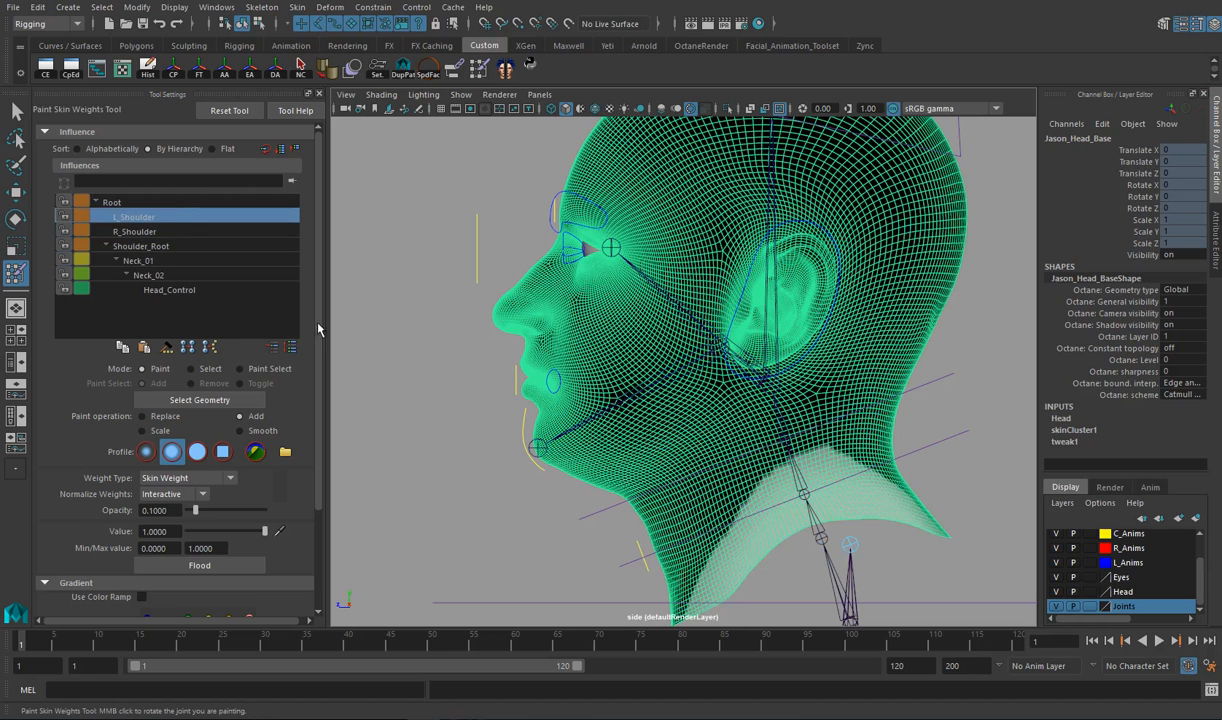
left_click(174, 203)
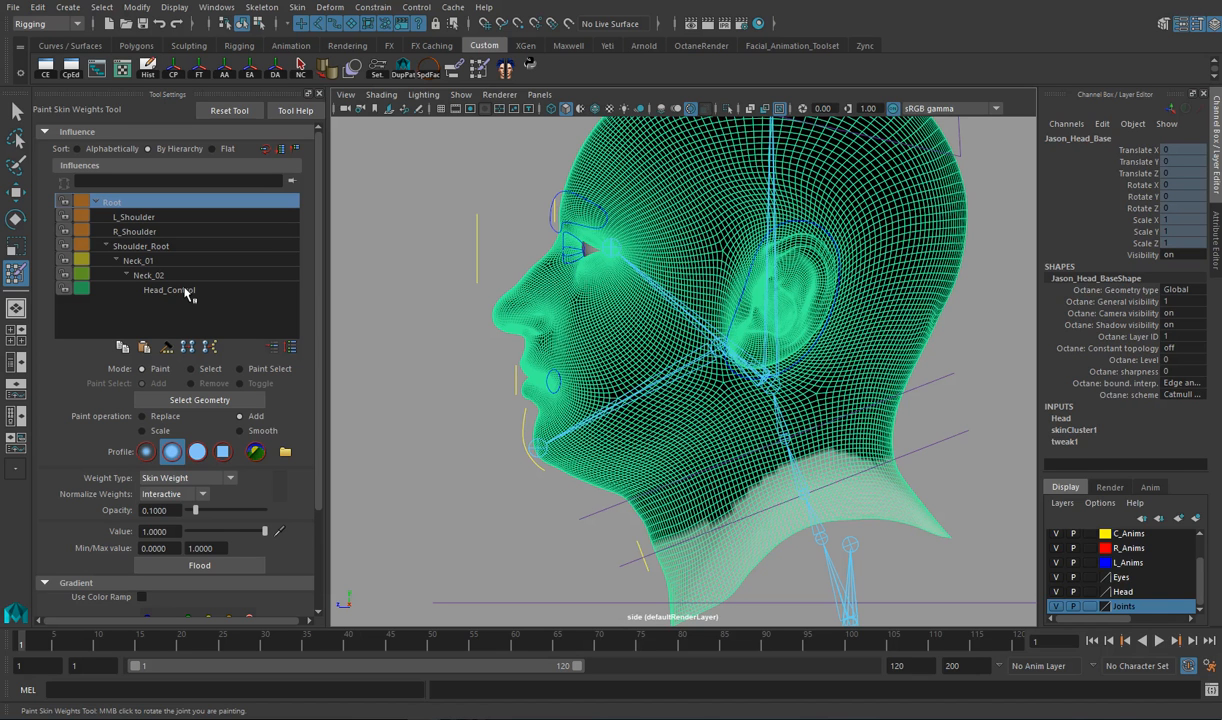
Flood the entire head mesh with Head_Control influence, using the Add operation with opacity 1 and value 1.
left_click(170, 290)
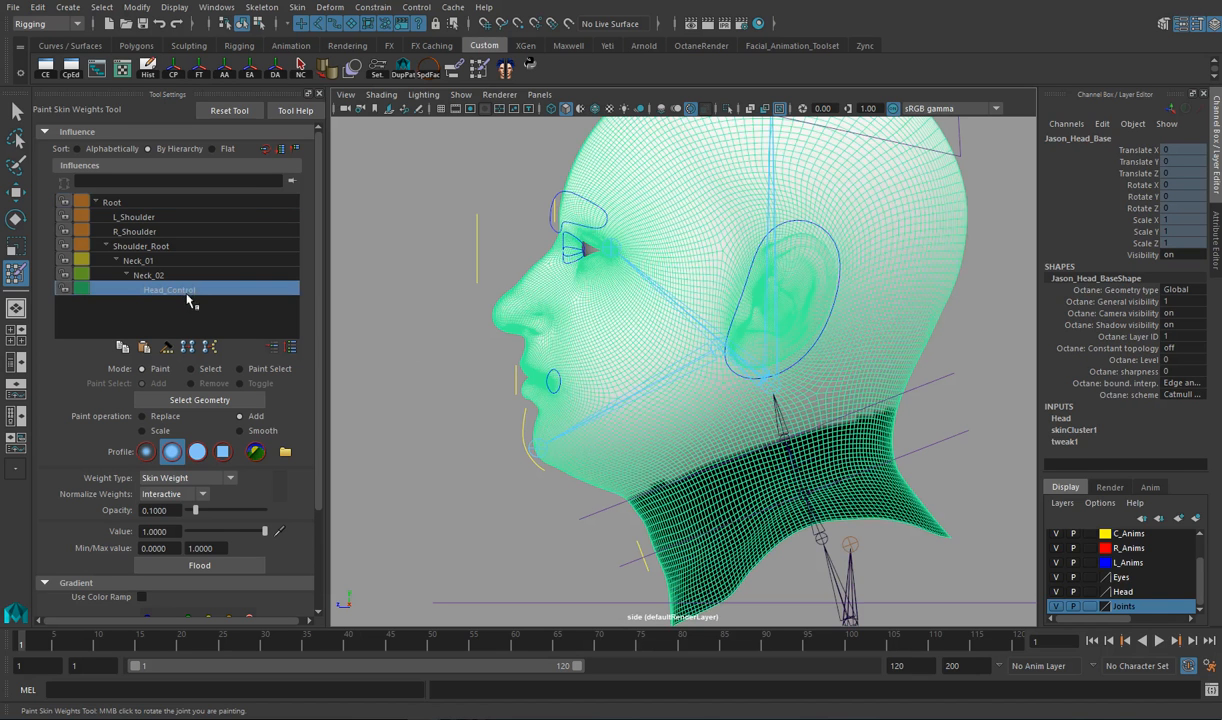
scroll(435, 362, "down", 2)
middle_click_drag(565, 350, 526, 368, "alt")
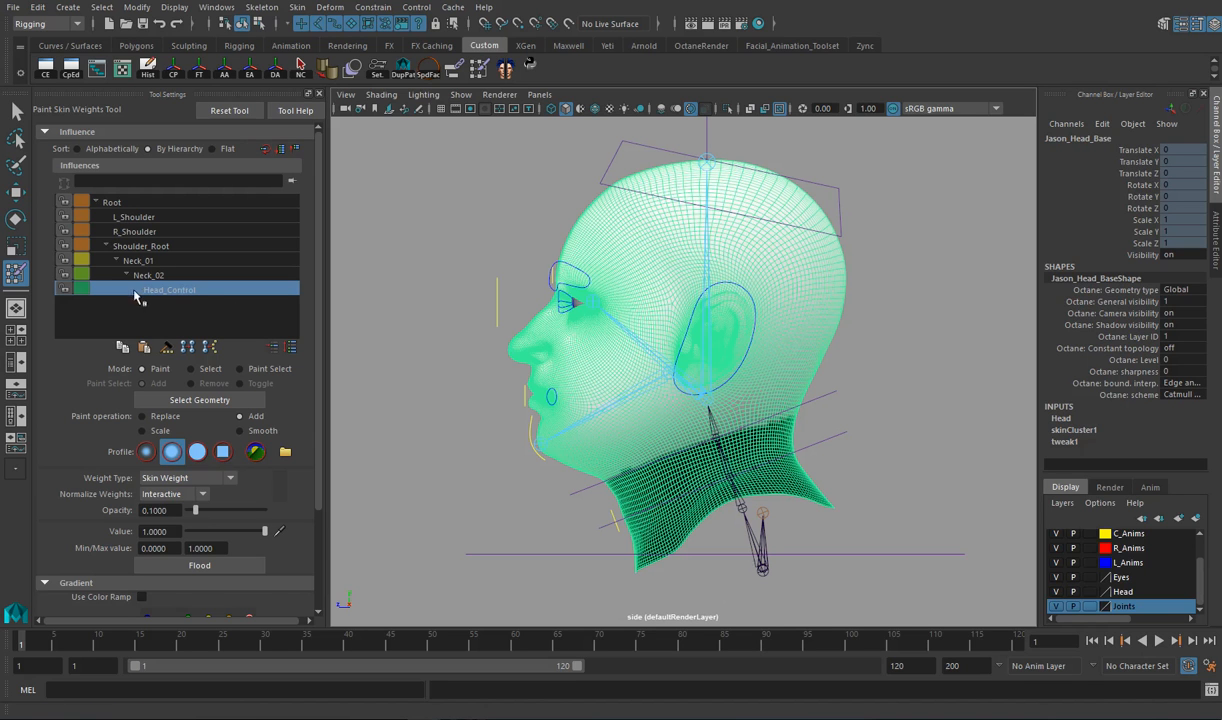
scroll(238, 354, "down", 1)
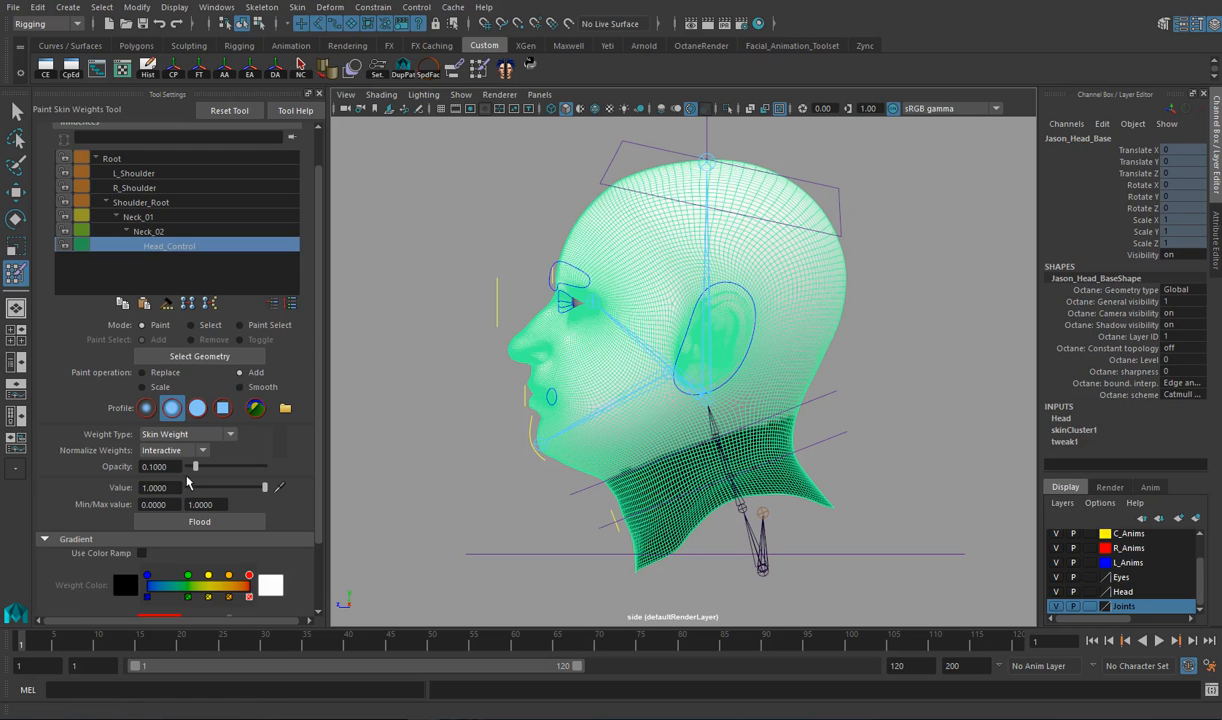
left_click_drag(196, 472, 296, 484)
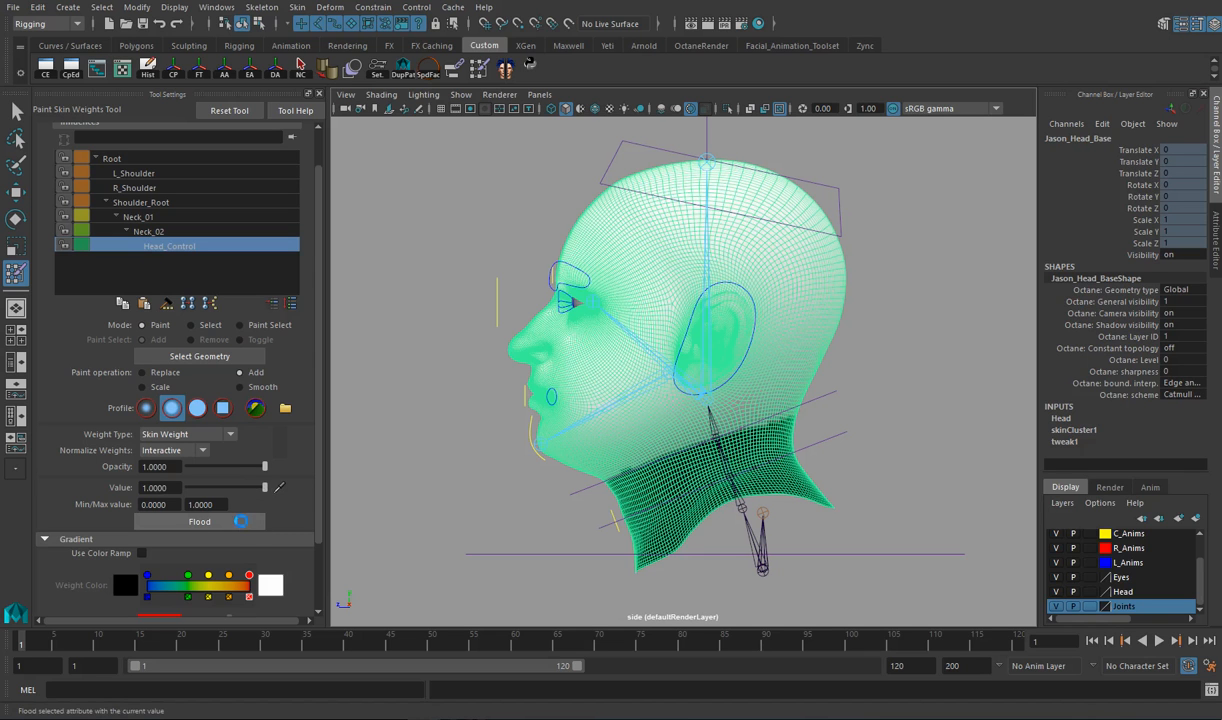
left_click(241, 524)
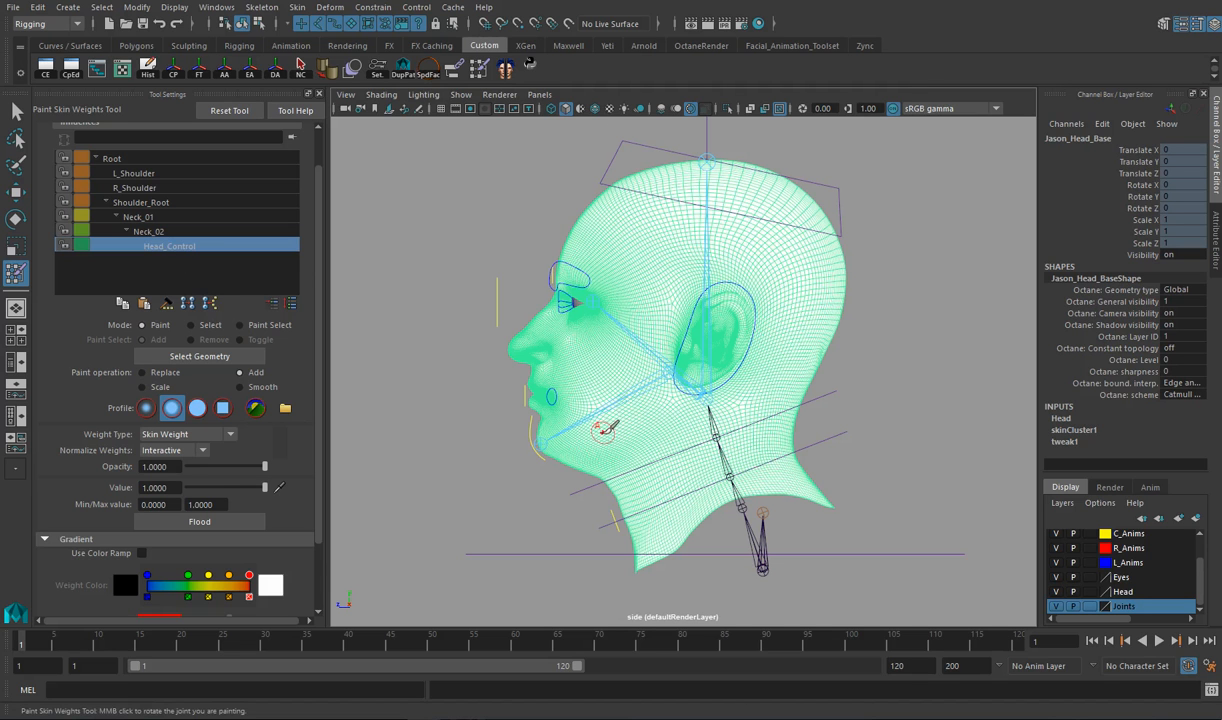
Try rotating the Neck_02 control in X to test the head mesh deformation, and undo the rotation.
key("w")
left_click(780, 384)
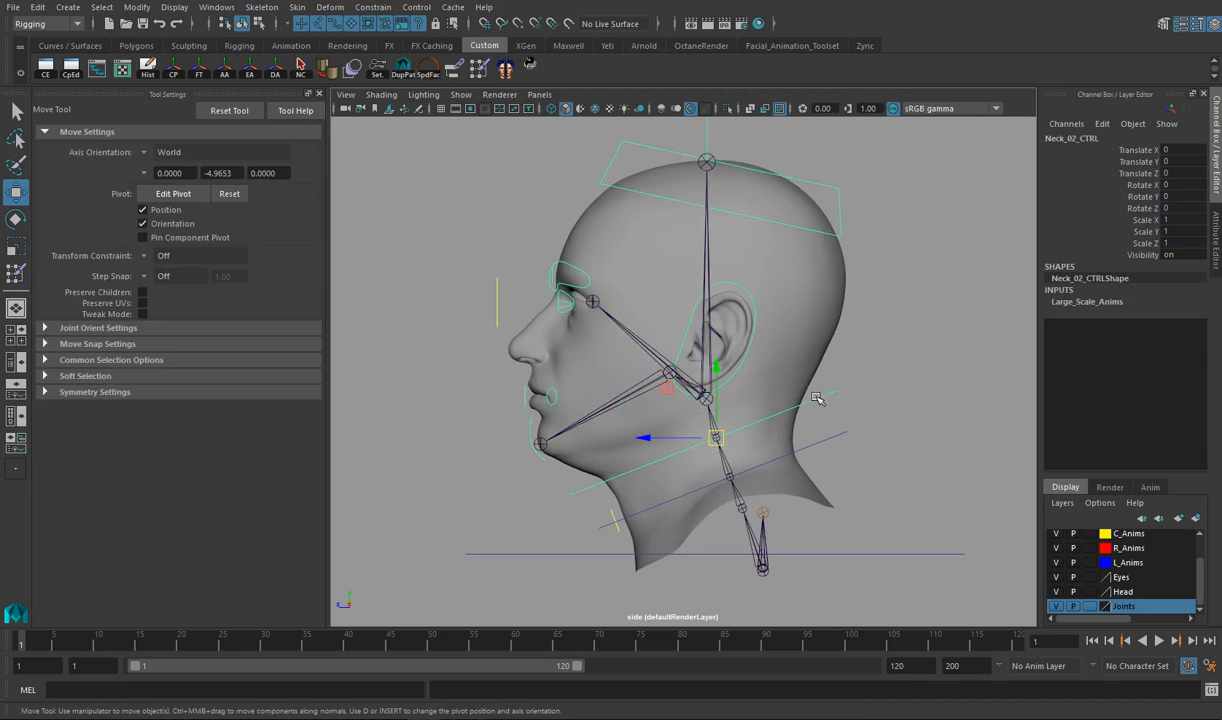
key("e")
left_click_drag(700, 385, 763, 423)
key("ctrl+z")
key("ctrl+z")
key("ctrl+z")
key("ctrl+z")
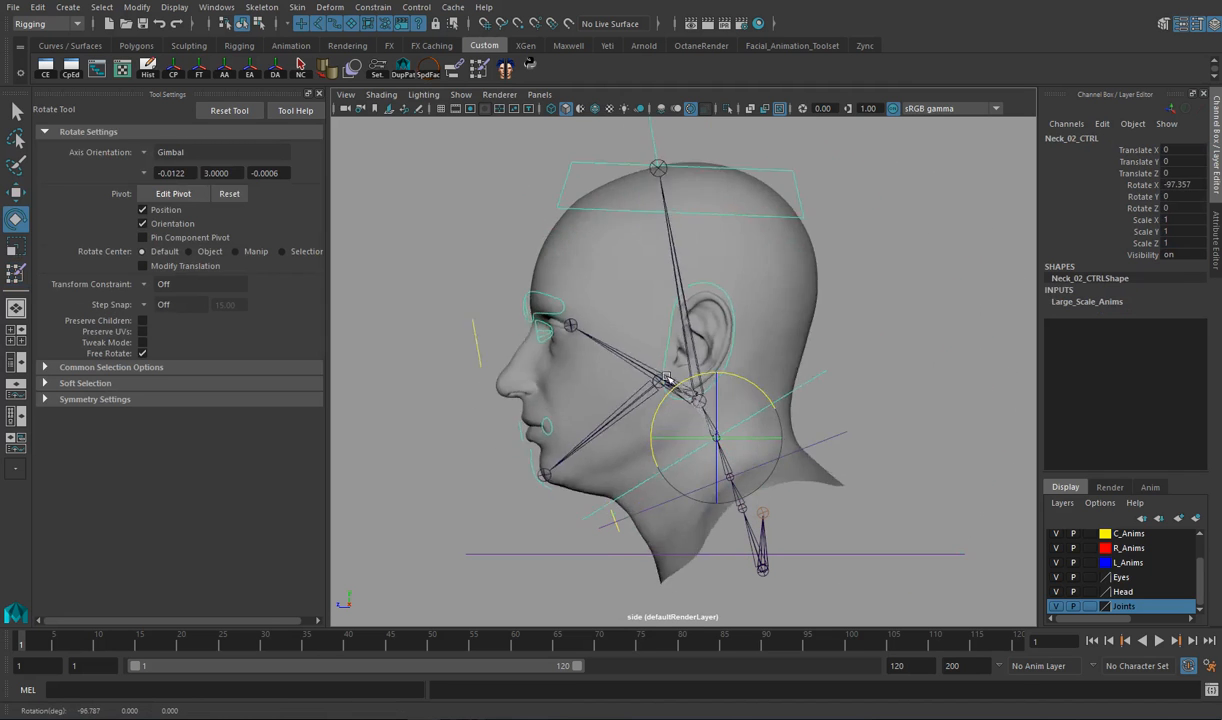
Select the head mesh and reopen the Paint Skin Weights tool.
left_click(455, 67)
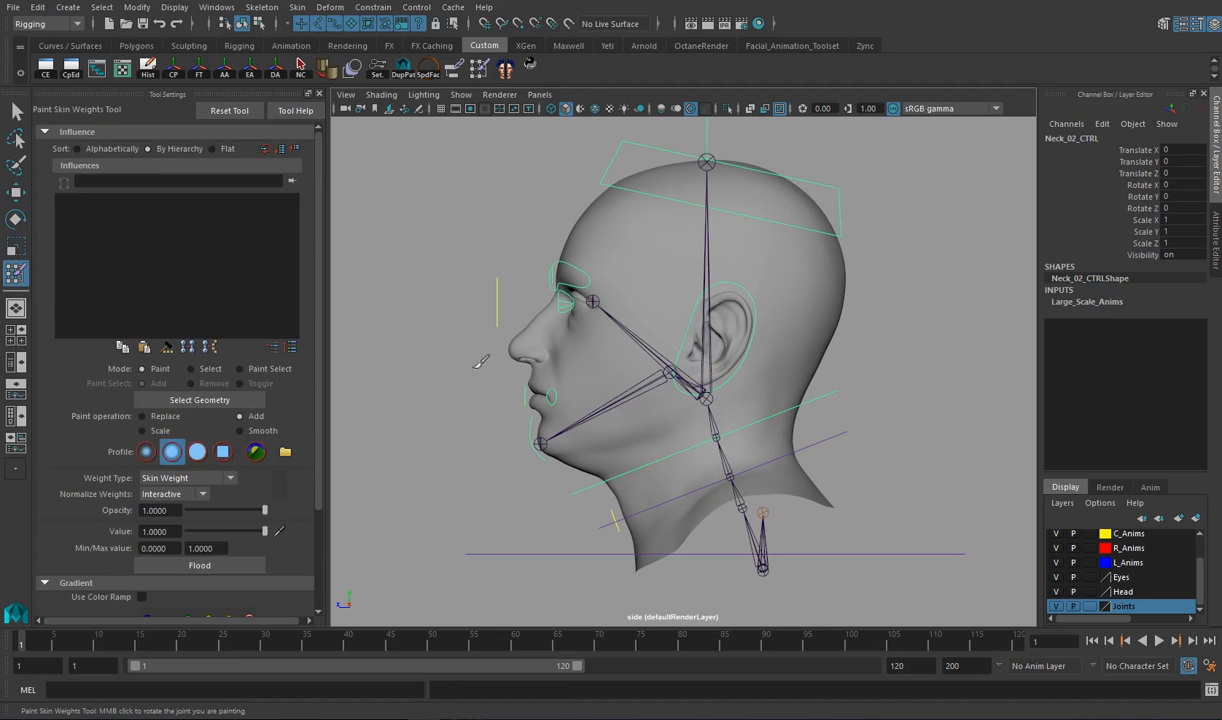
key("w")
left_click(600, 250)
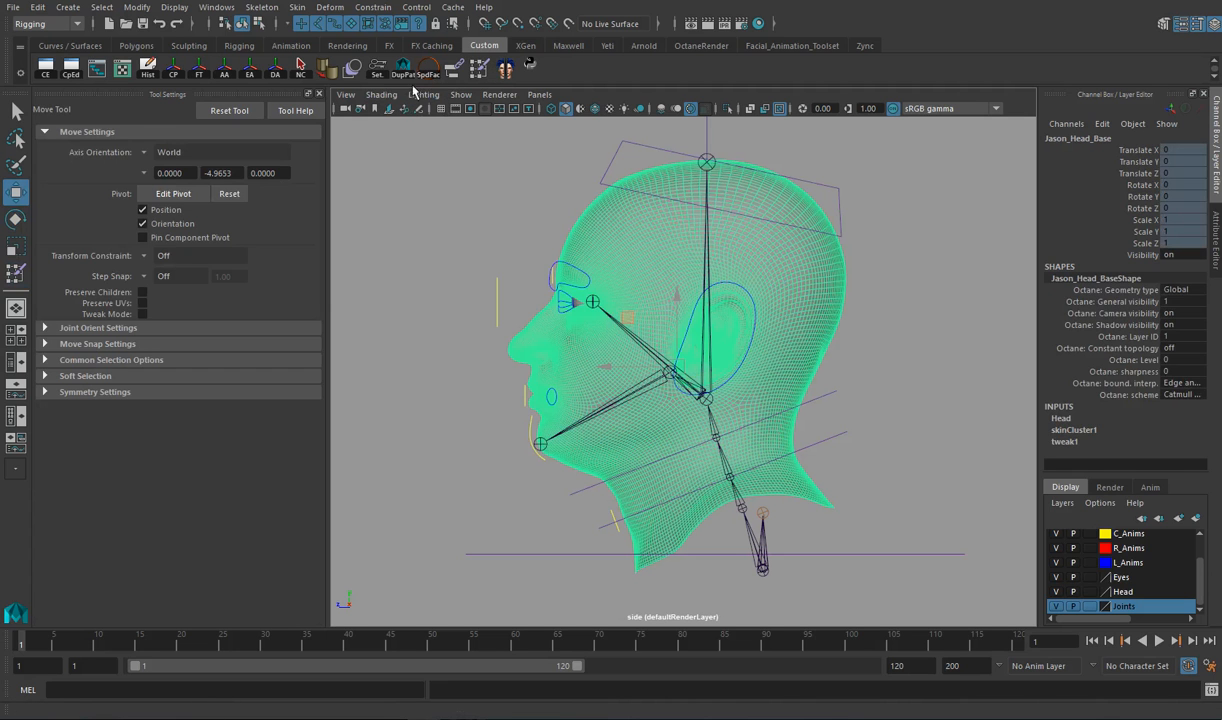
left_click(480, 70)
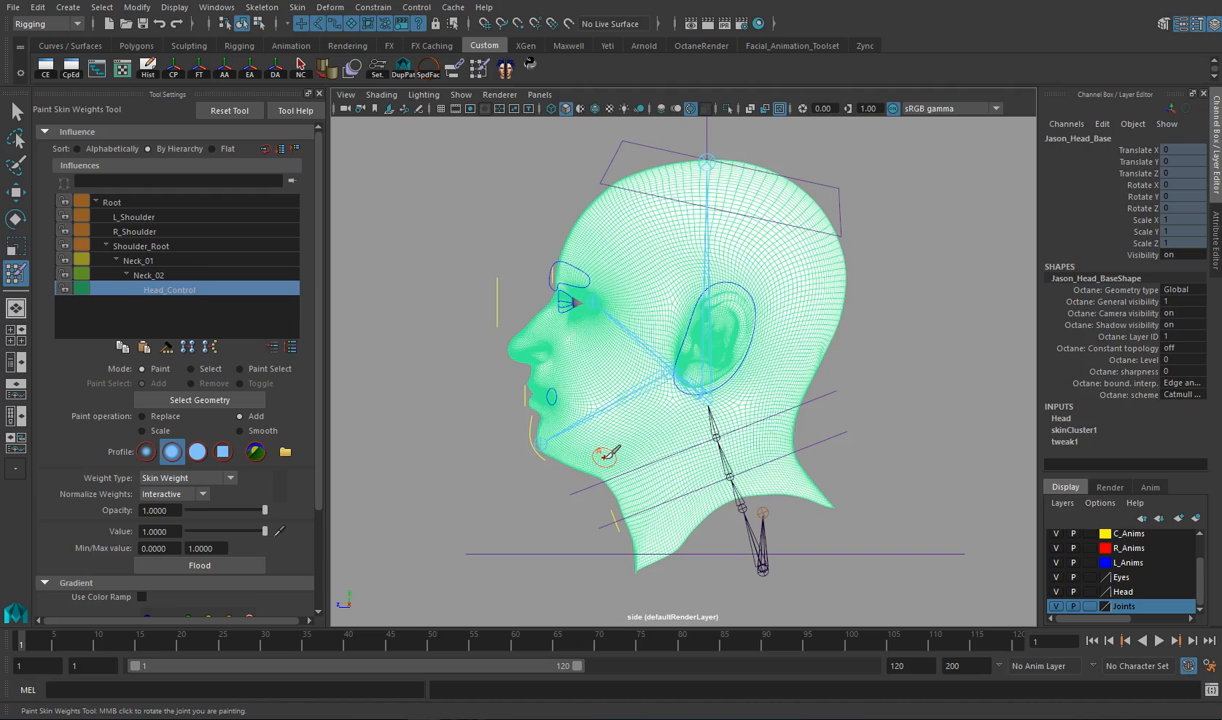
scroll(515, 487, "up", 3)
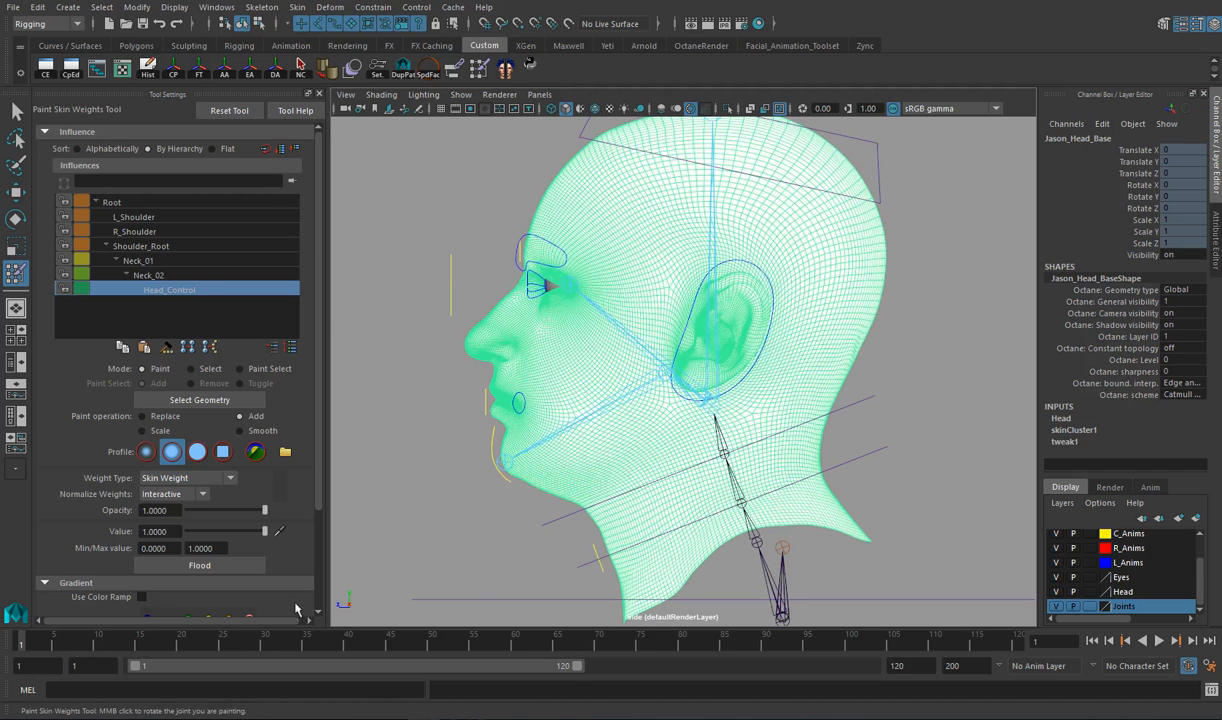
Select both neck controls and the head control together and key their rest pose at frame 1.
key("w")
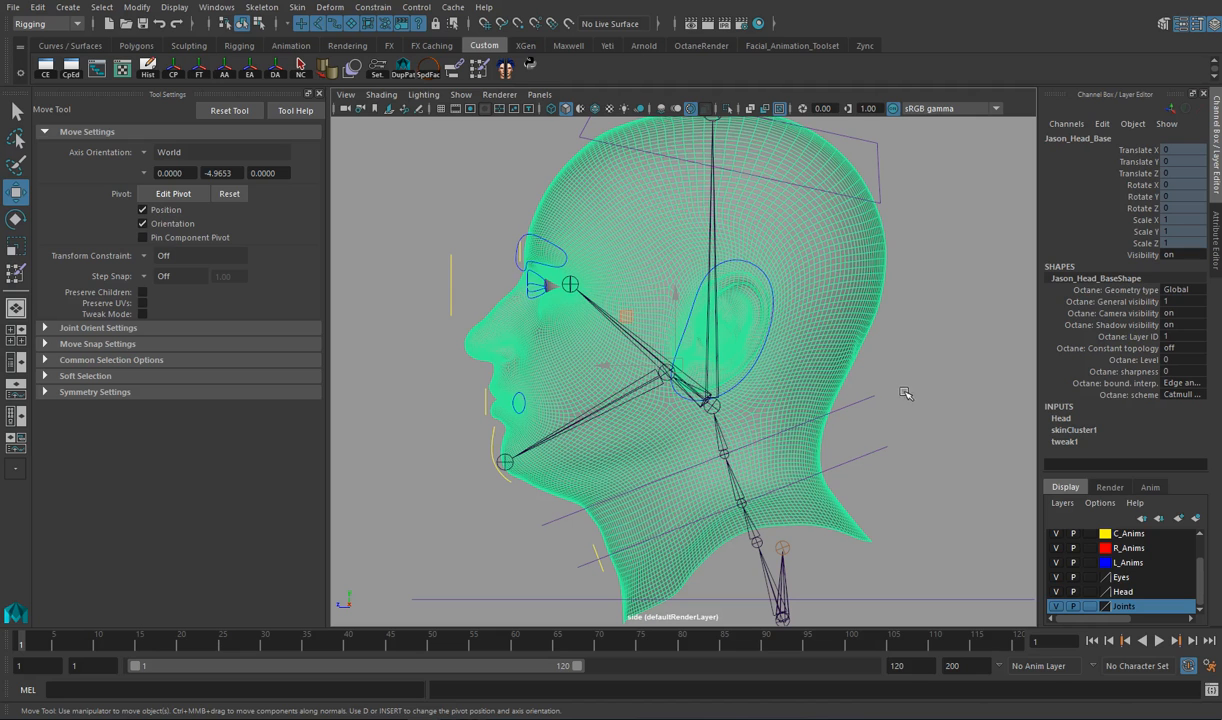
left_click_drag(868, 393, 890, 470)
left_click(881, 163, "shift")
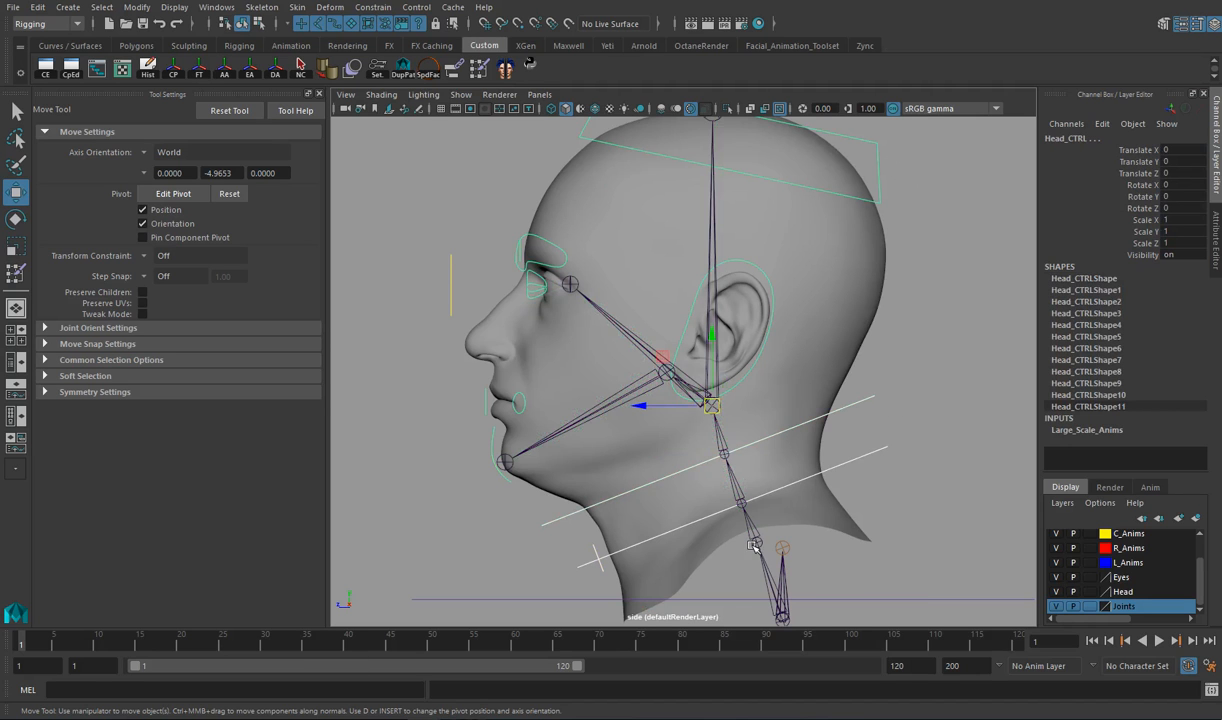
key("s")
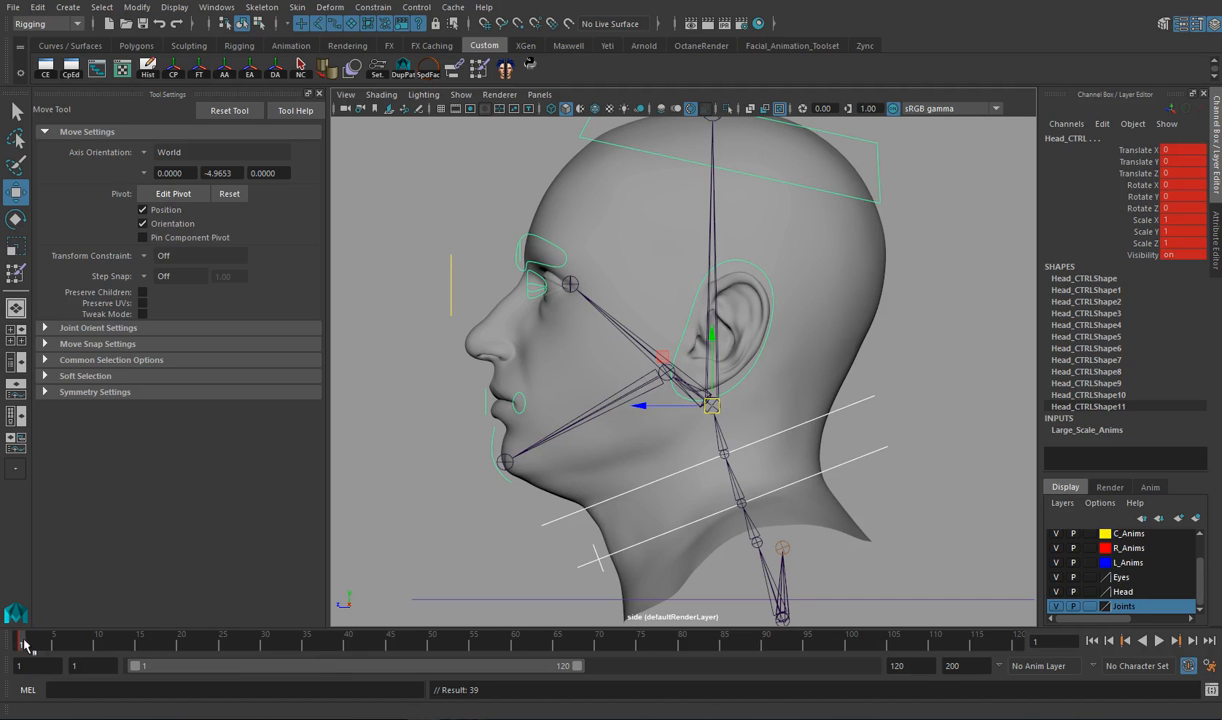
Set the playback end to frame 30 and tilt the selected controls back about -12.5° in X at frame 10.
left_click(99, 644)
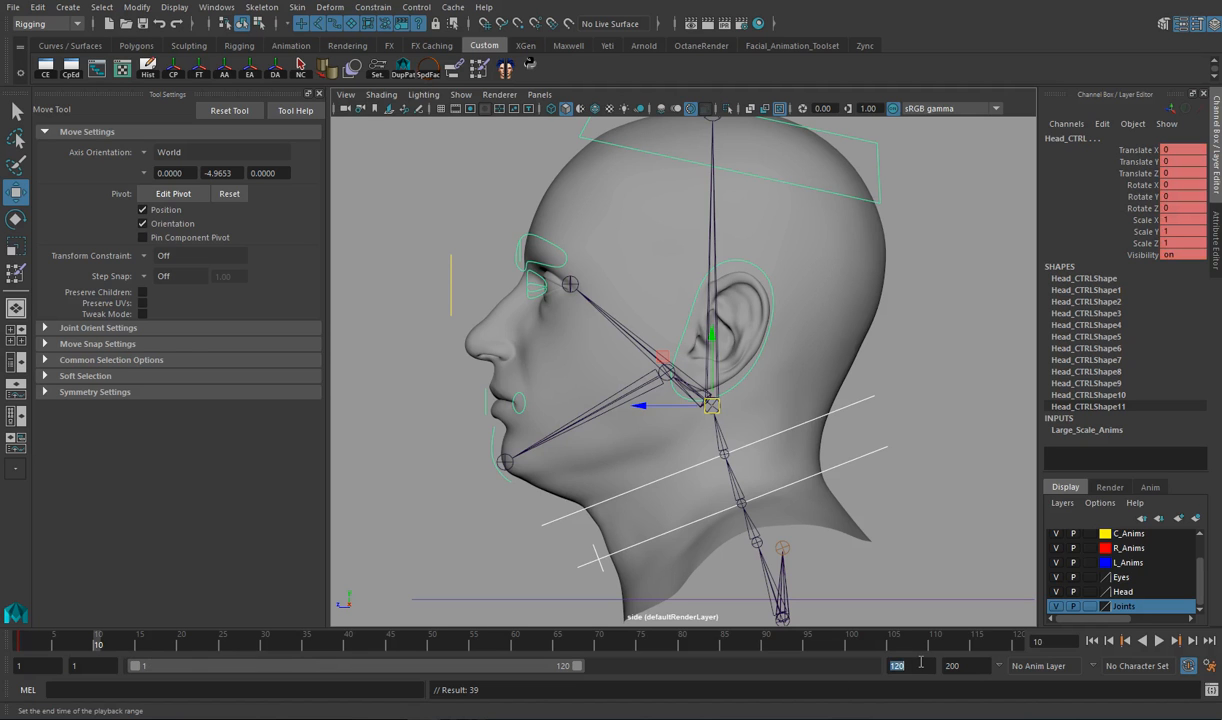
type("30")
key("Return")
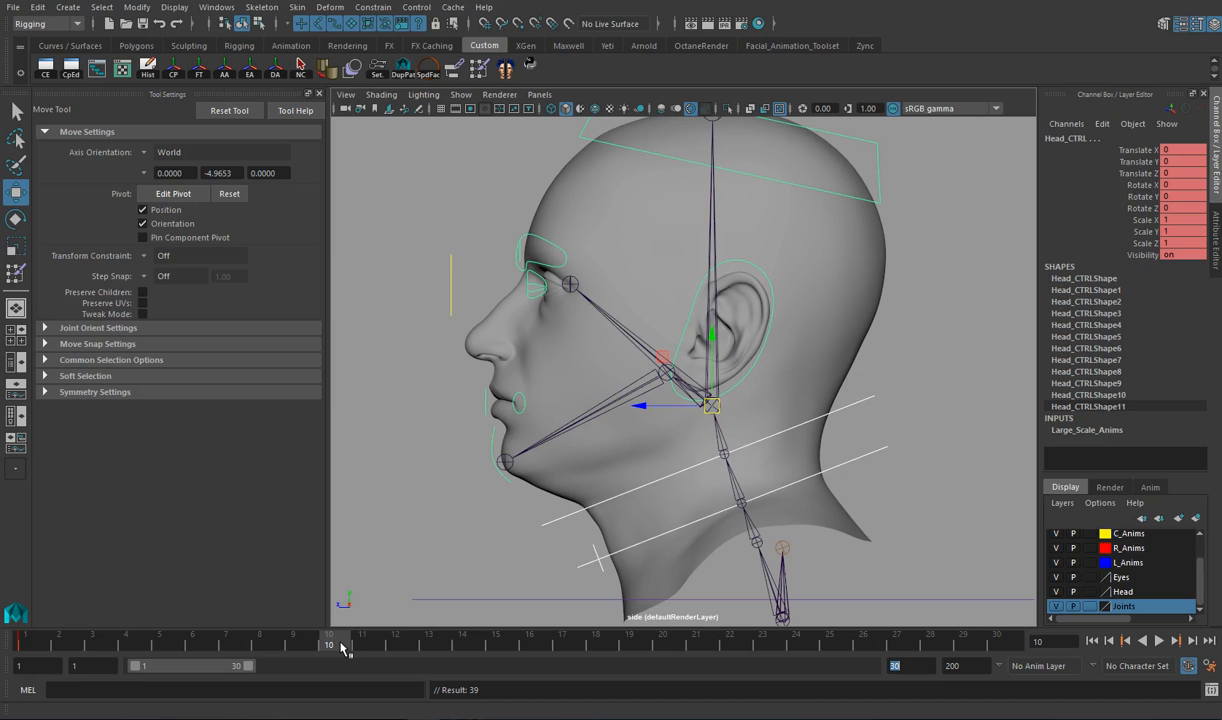
key("e")
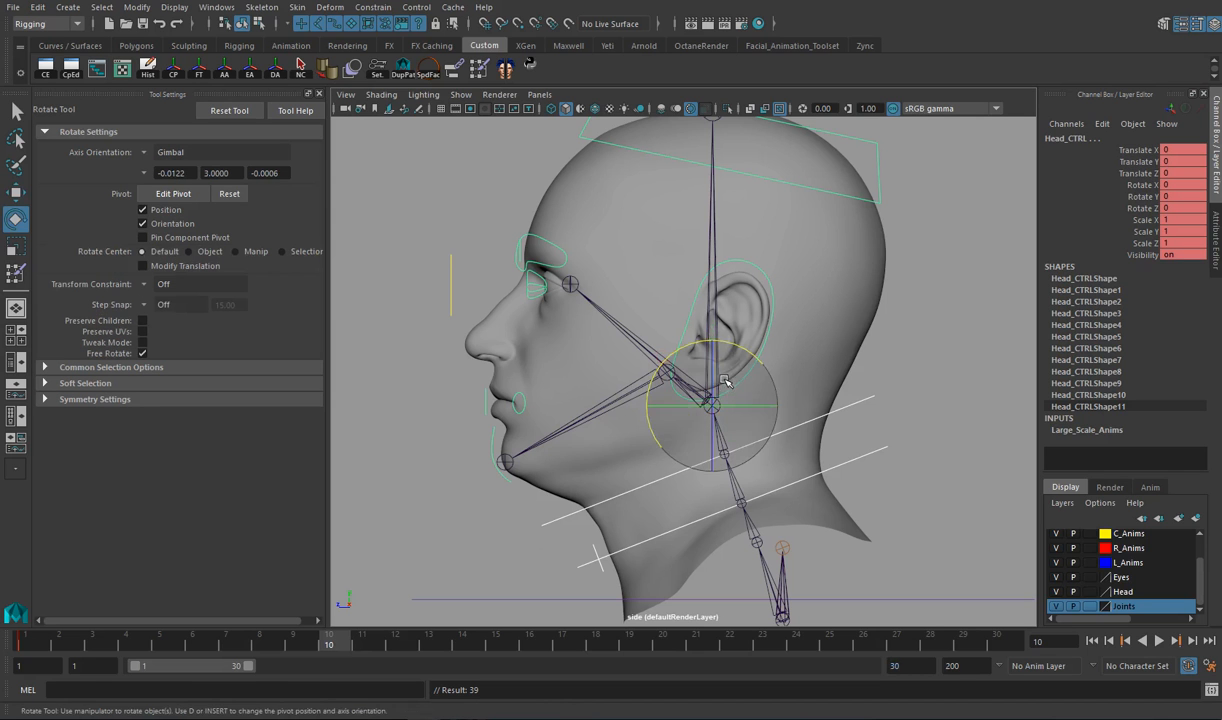
left_click_drag(733, 347, 751, 353)
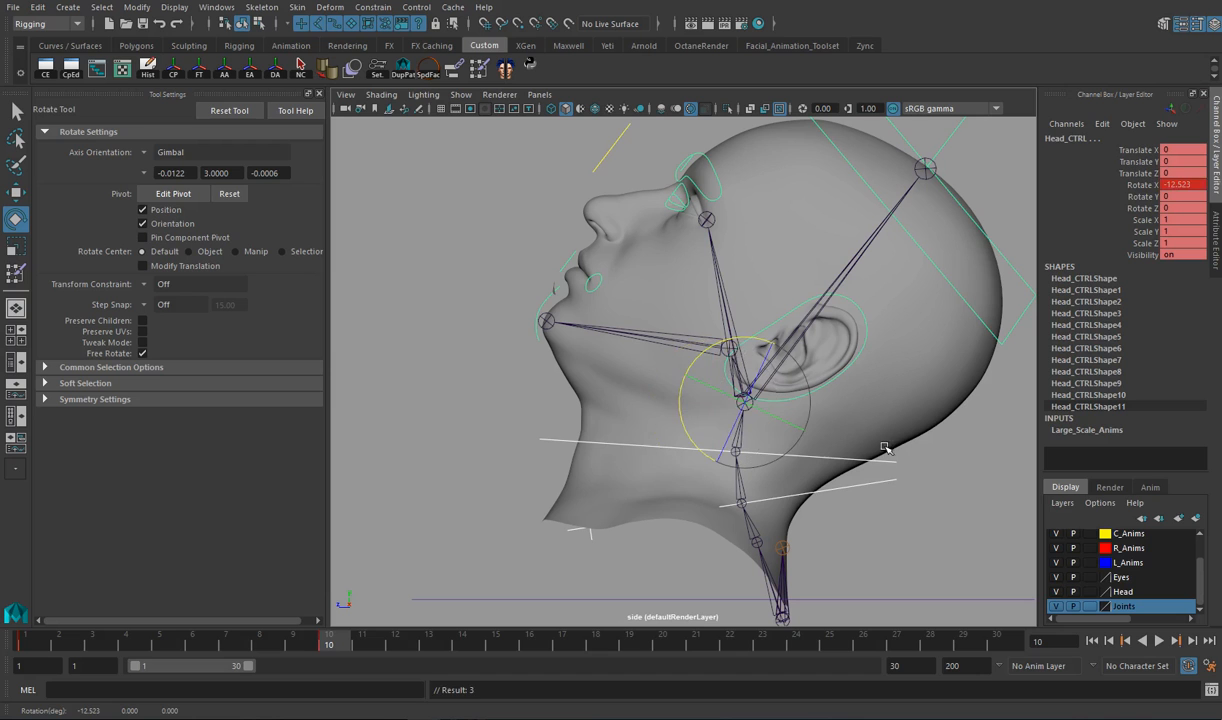
Try keying the head control's frame 1 rest pose at frame 11, preview it, and undo the recent changes.
left_click(868, 450)
left_click(962, 318)
left_click(1009, 336)
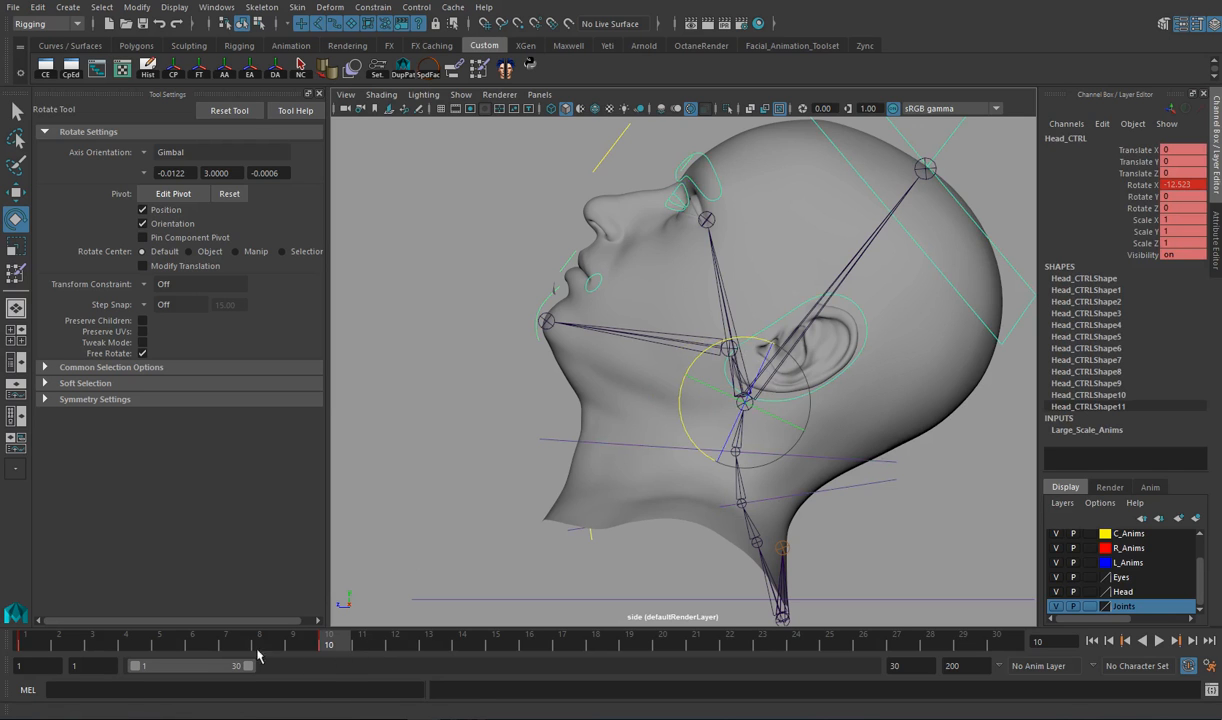
left_click(32, 648)
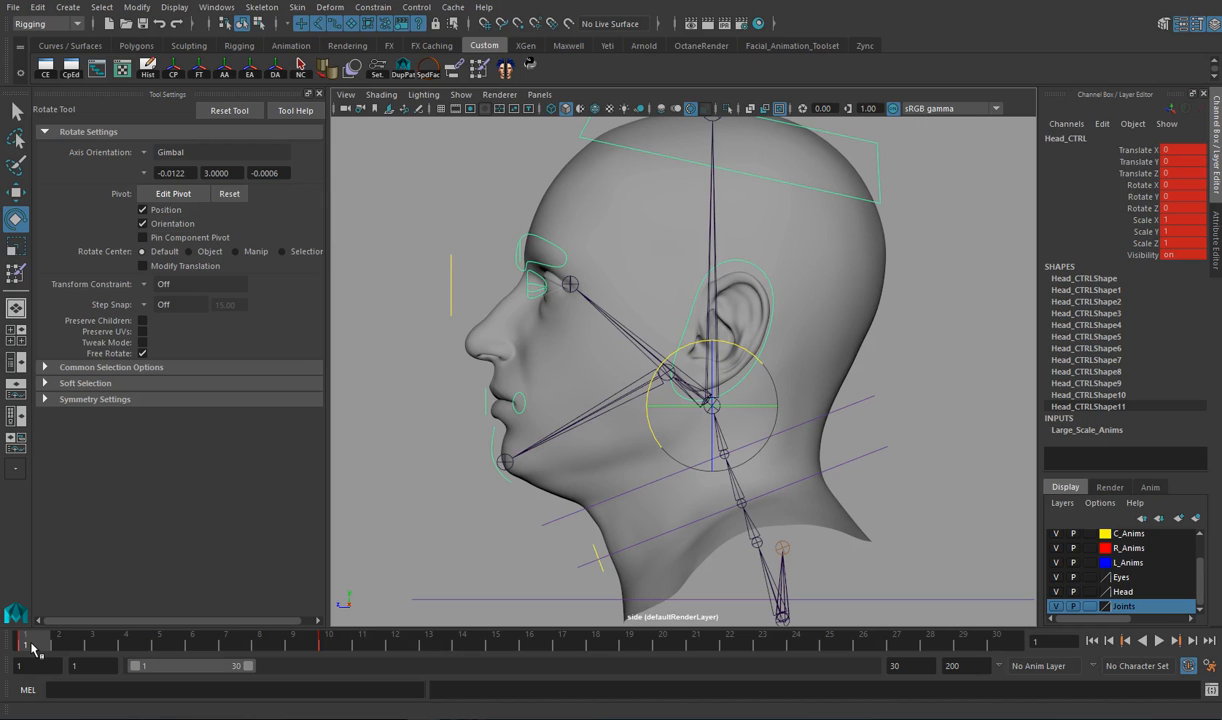
left_click_drag(55, 648, 362, 648)
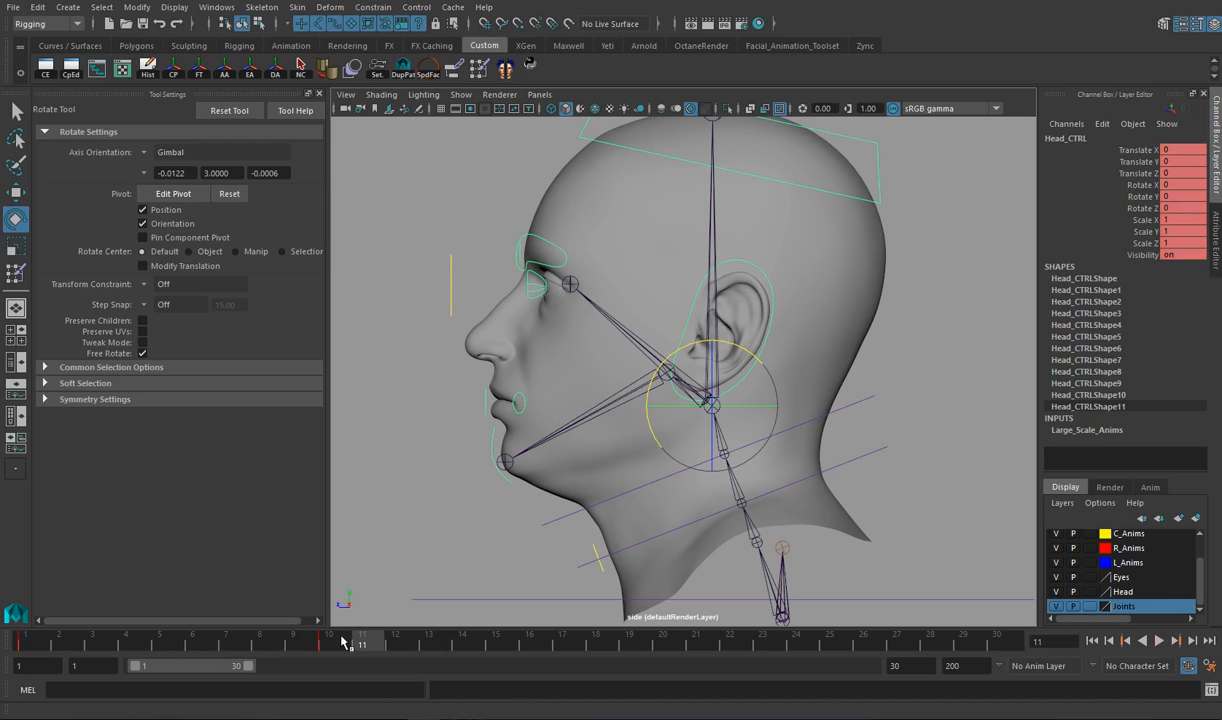
key("s")
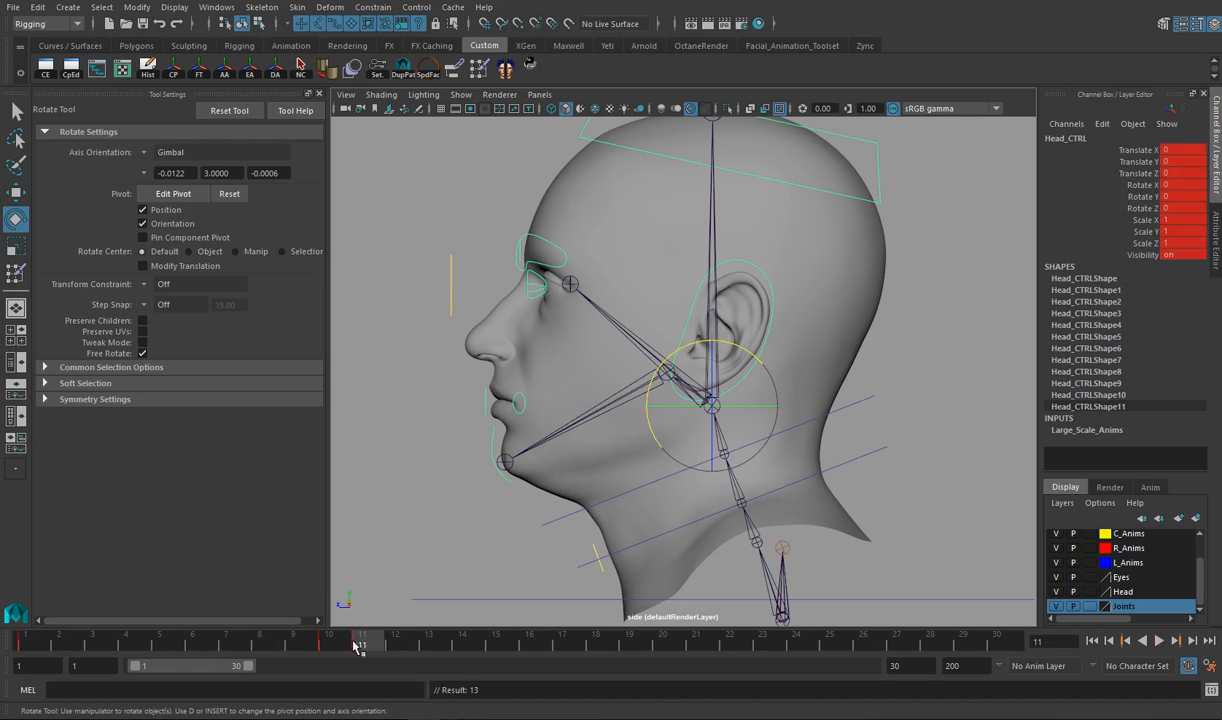
key("alt+v")
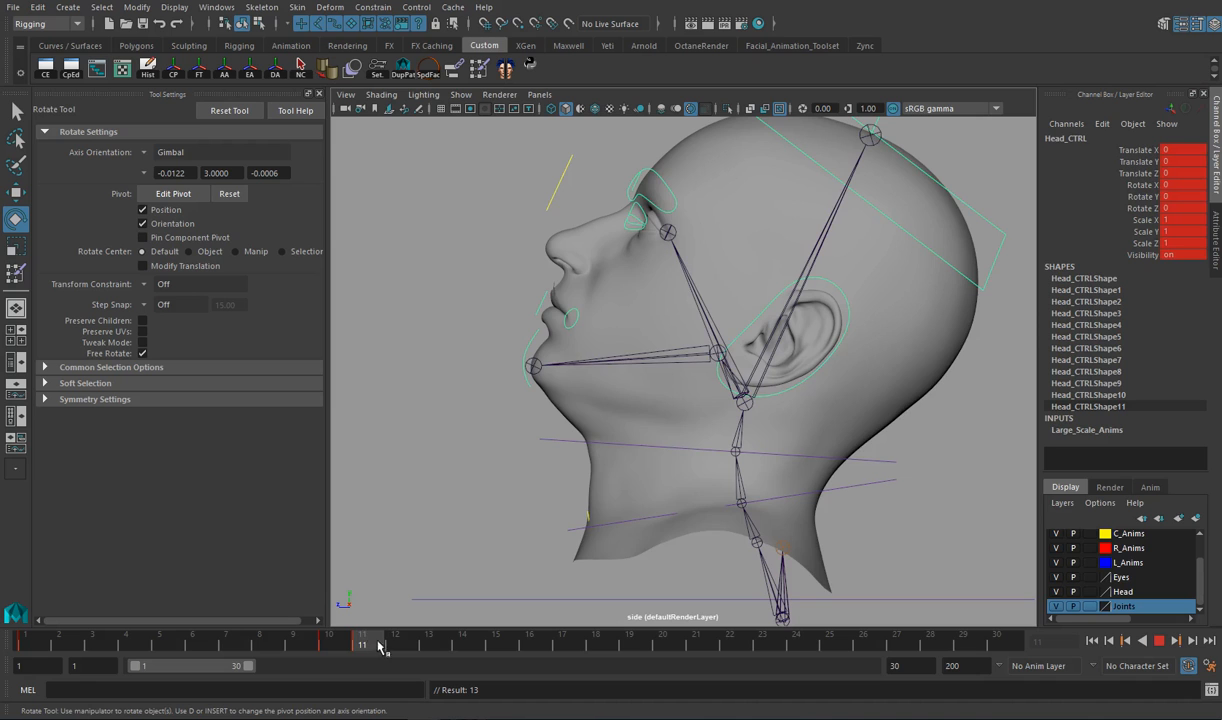
key("alt+v")
key("ctrl+z")
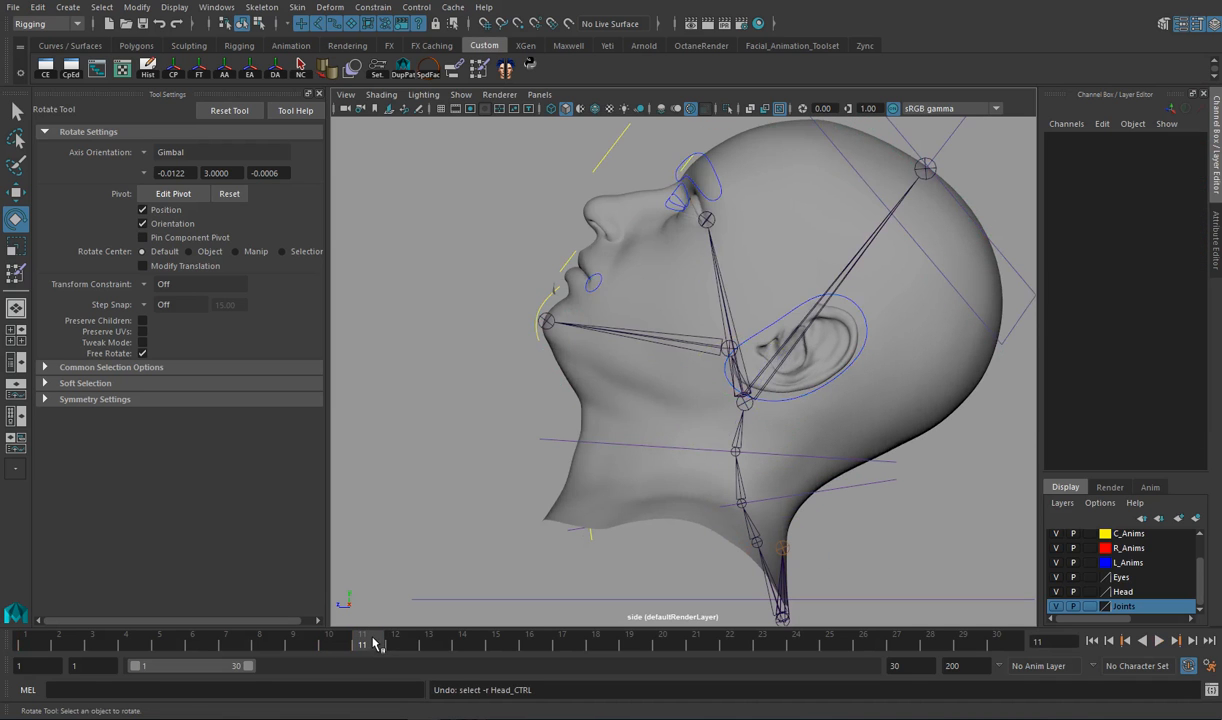
key("ctrl+z")
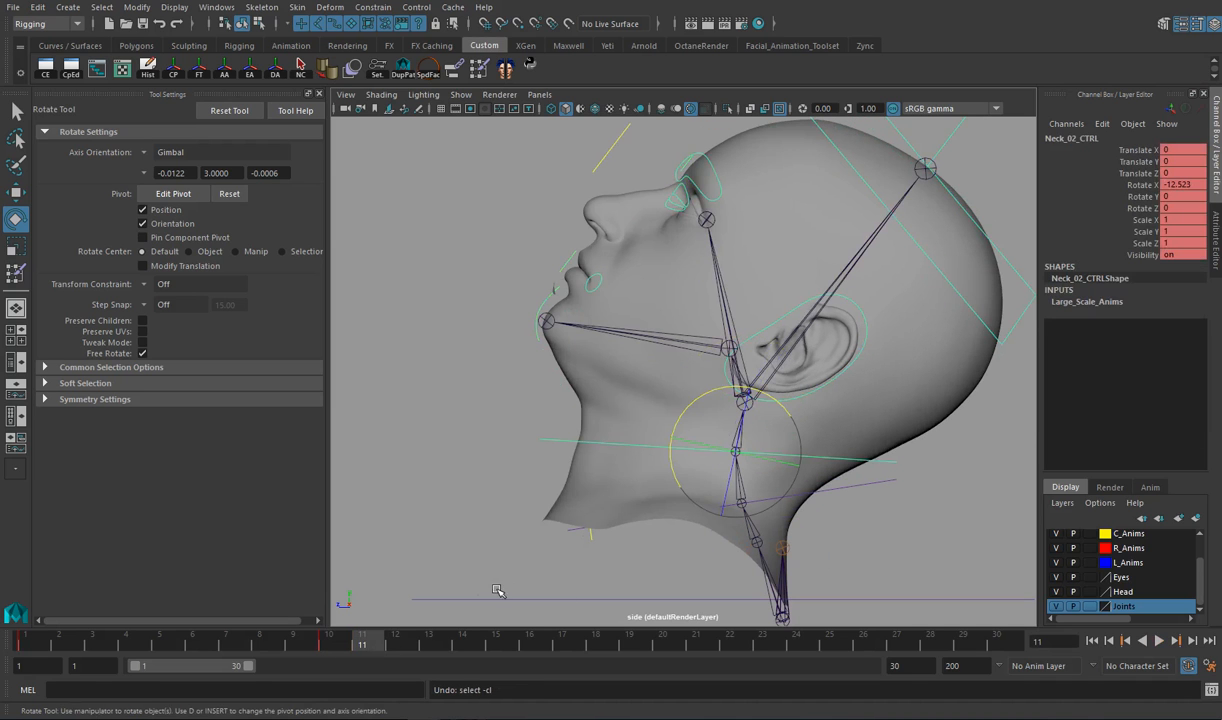
Key the frame 1 rest pose of both neck controls and the head control at frame 11 and preview the motion.
left_click(37, 645)
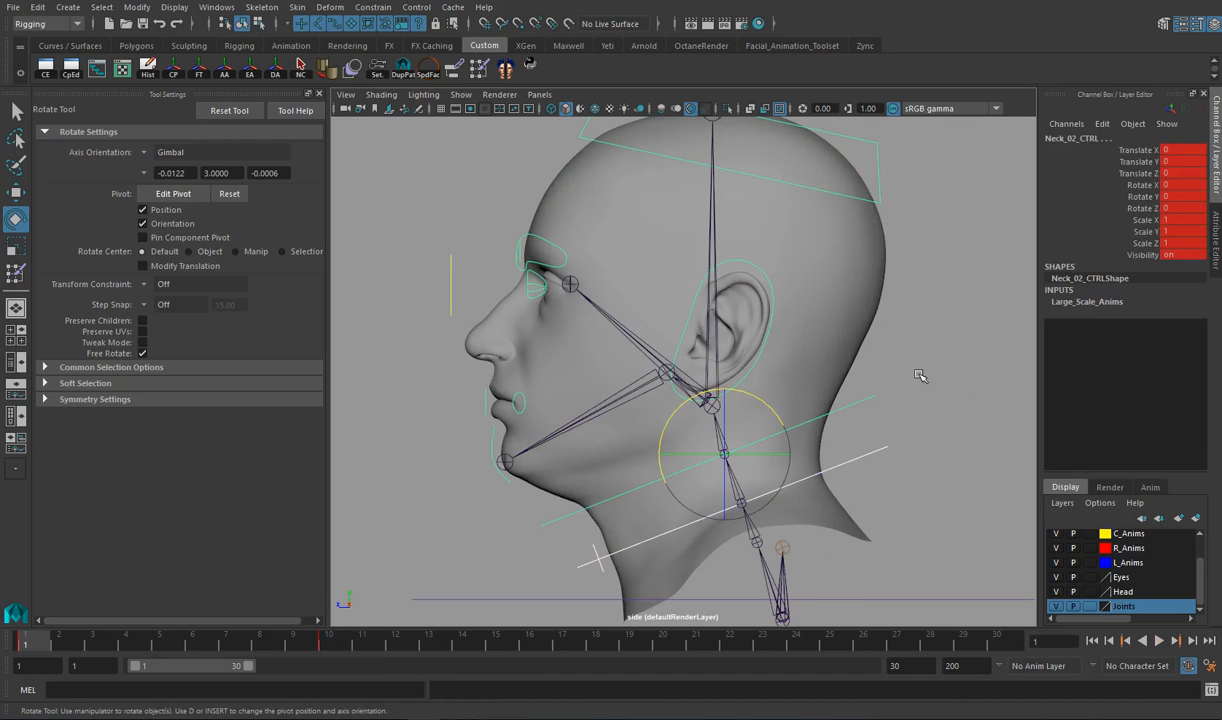
left_click(862, 160)
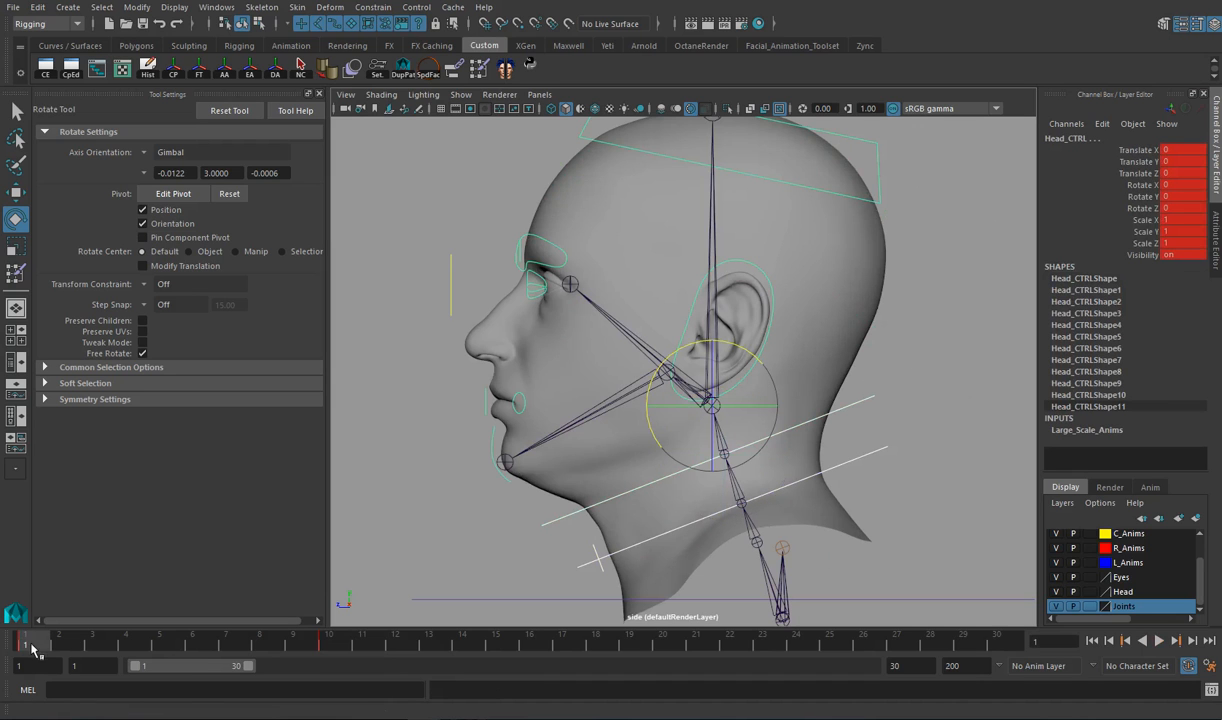
left_click_drag(33, 645, 362, 645)
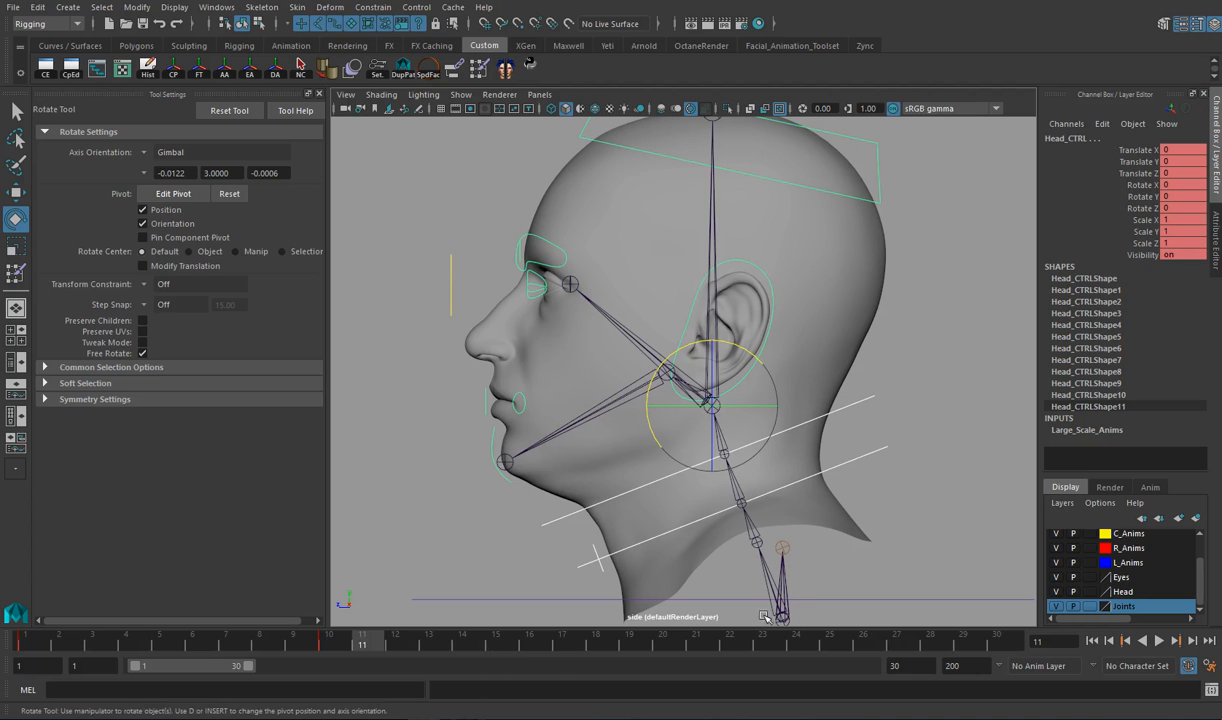
key("s")
key("alt+v")
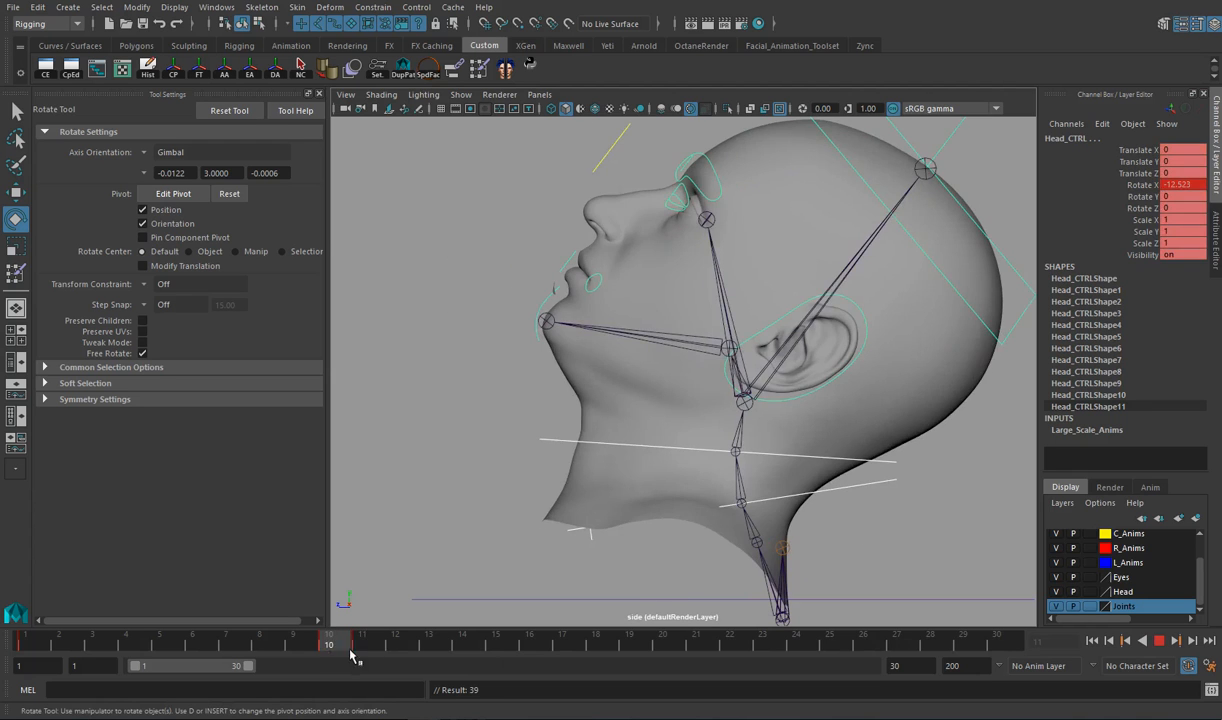
left_click(363, 646)
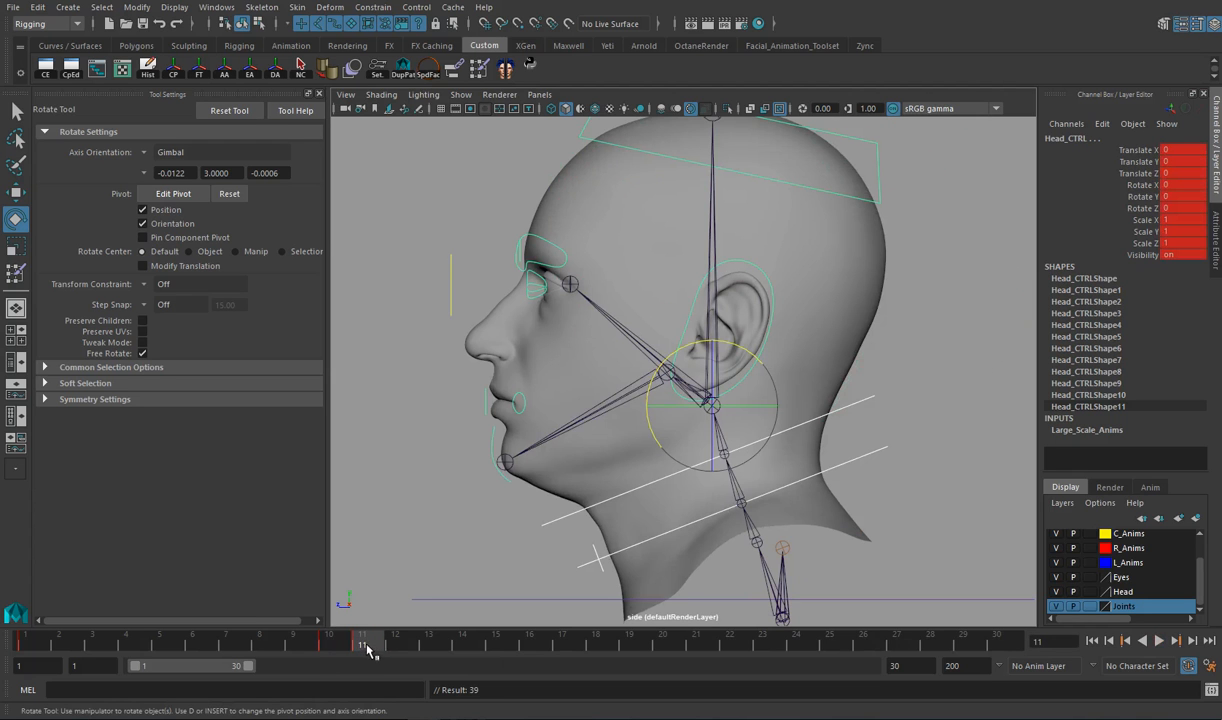
Tilt the neck and head controls forward about 15.4° in X at frame 20 and set the playback end to frame 20.
left_click(662, 645)
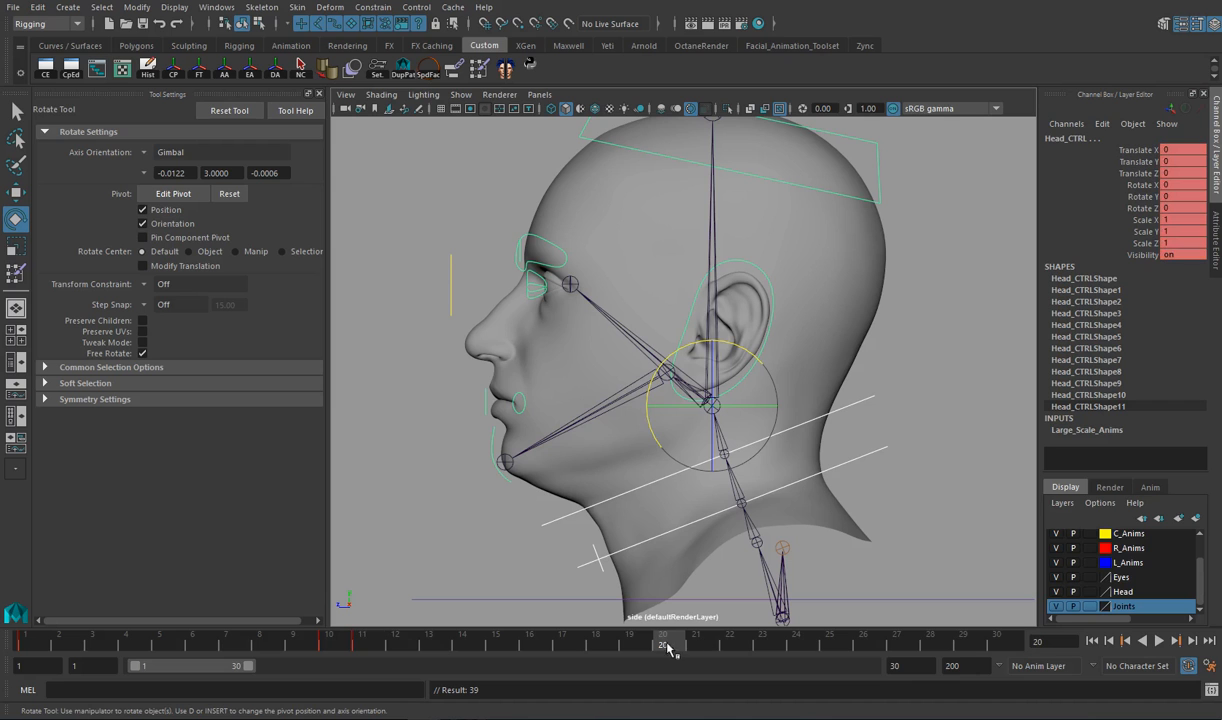
left_click_drag(645, 395, 609, 388)
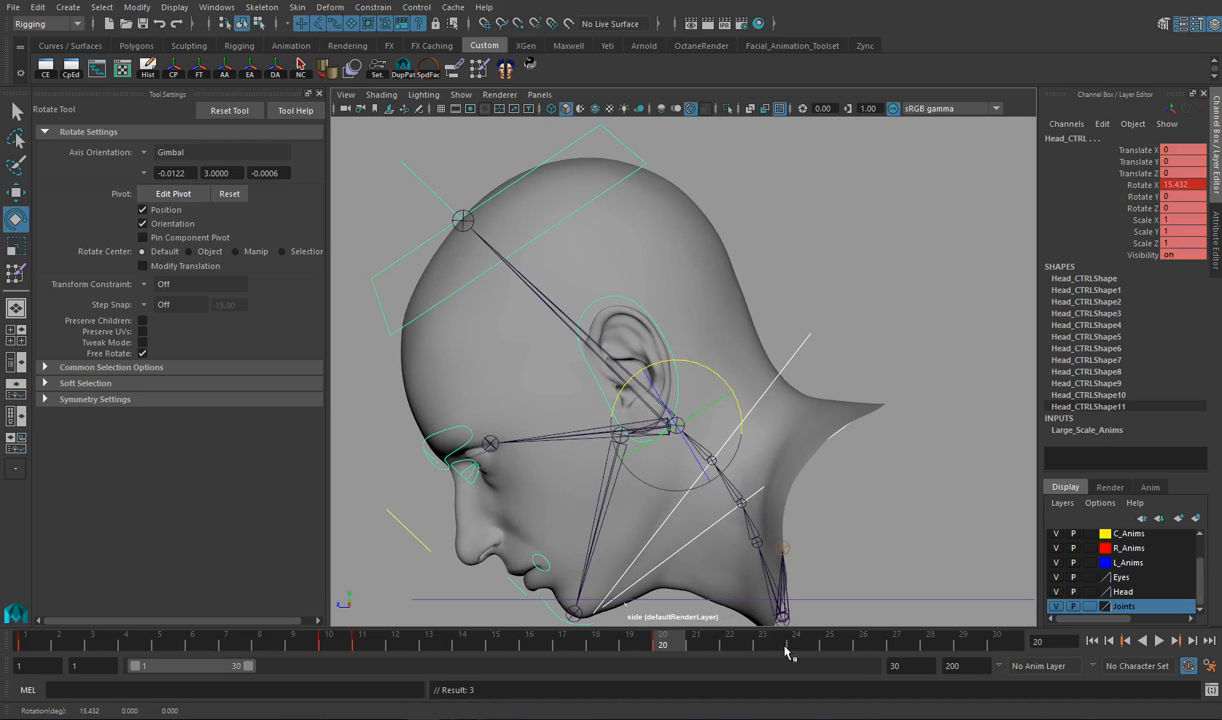
left_click(909, 665)
type("20")
key("Return")
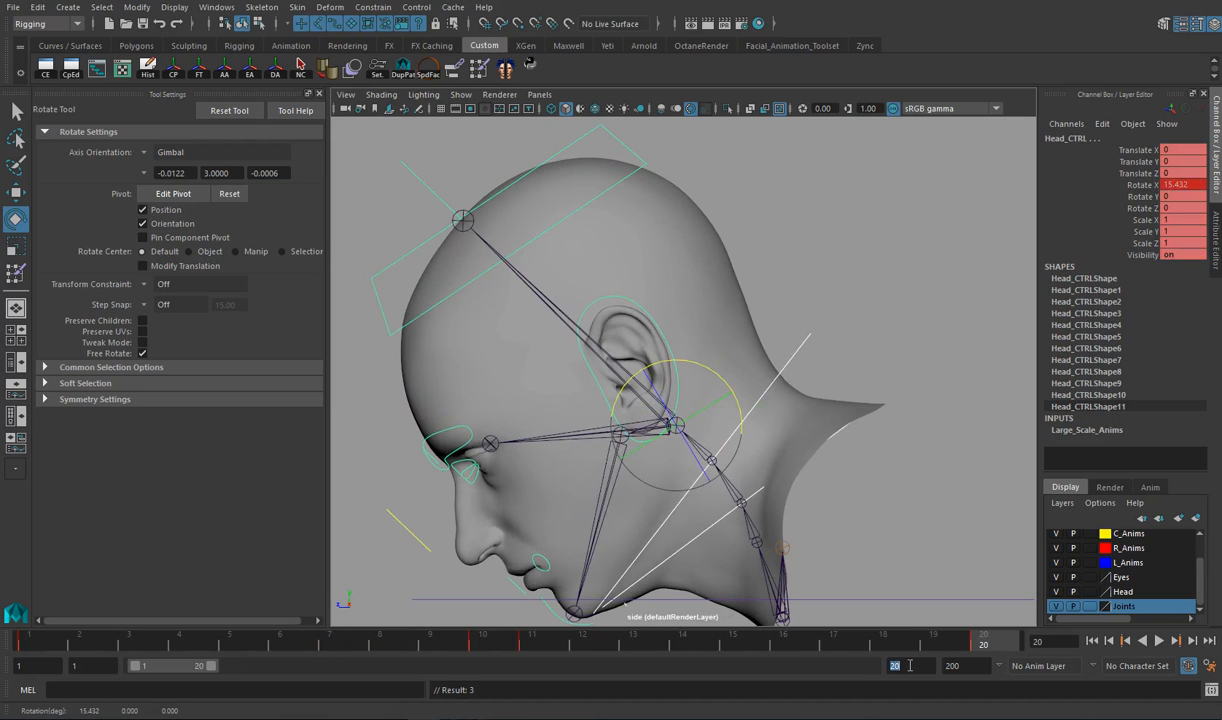
Play back the head tilt animation to examine the neck deformation, and return to frame 1.
key("alt+v")
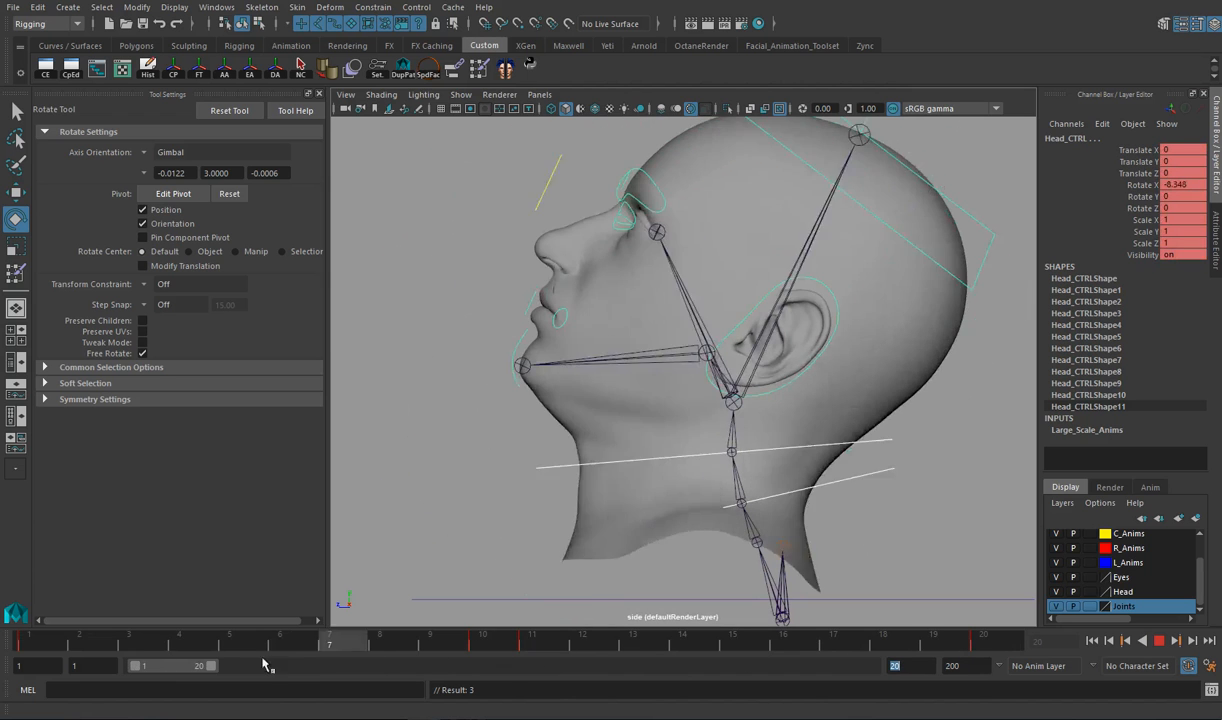
key("alt+v")
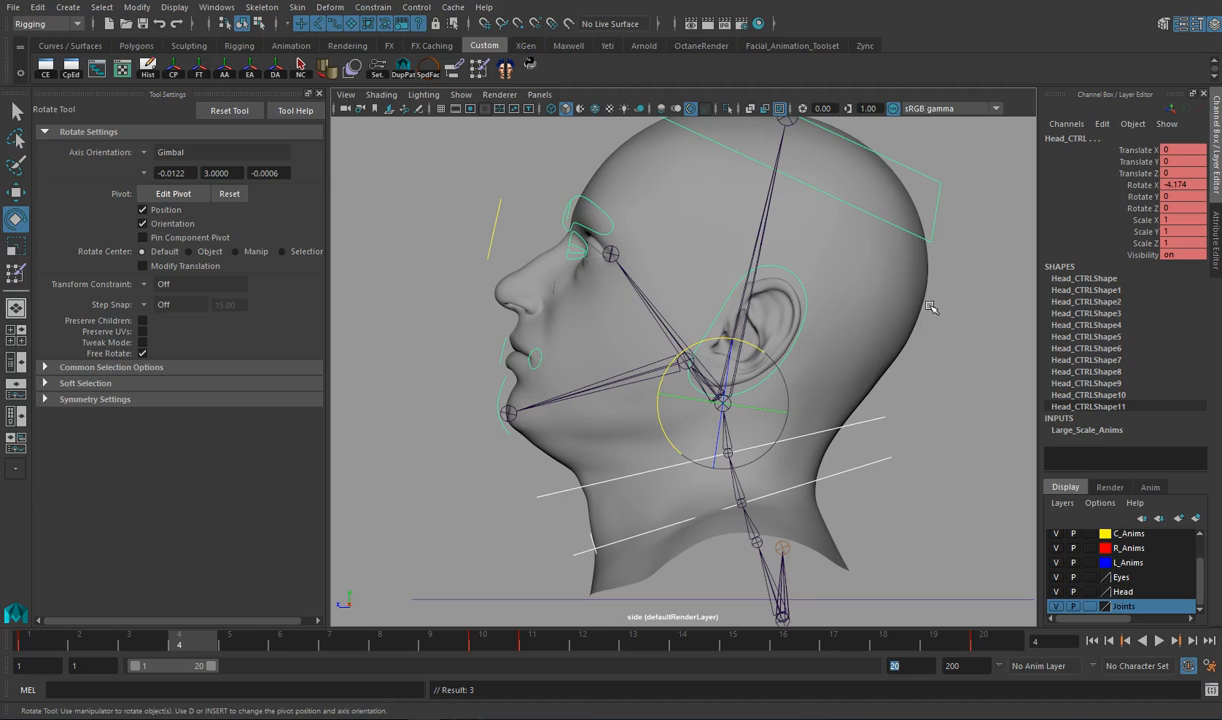
left_click_drag(88, 640, 46, 642)
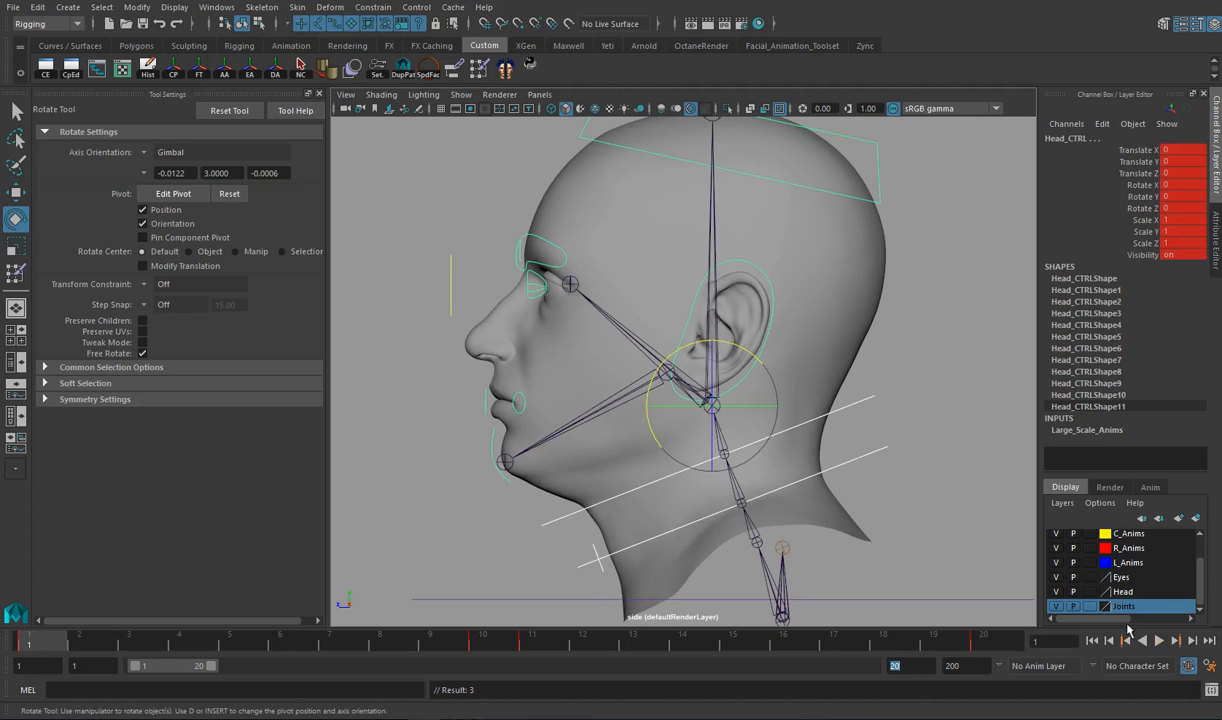
Hide the rig's control curves in the side view and select the head mesh for weight painting.
scroll(1120, 575, "up", 2)
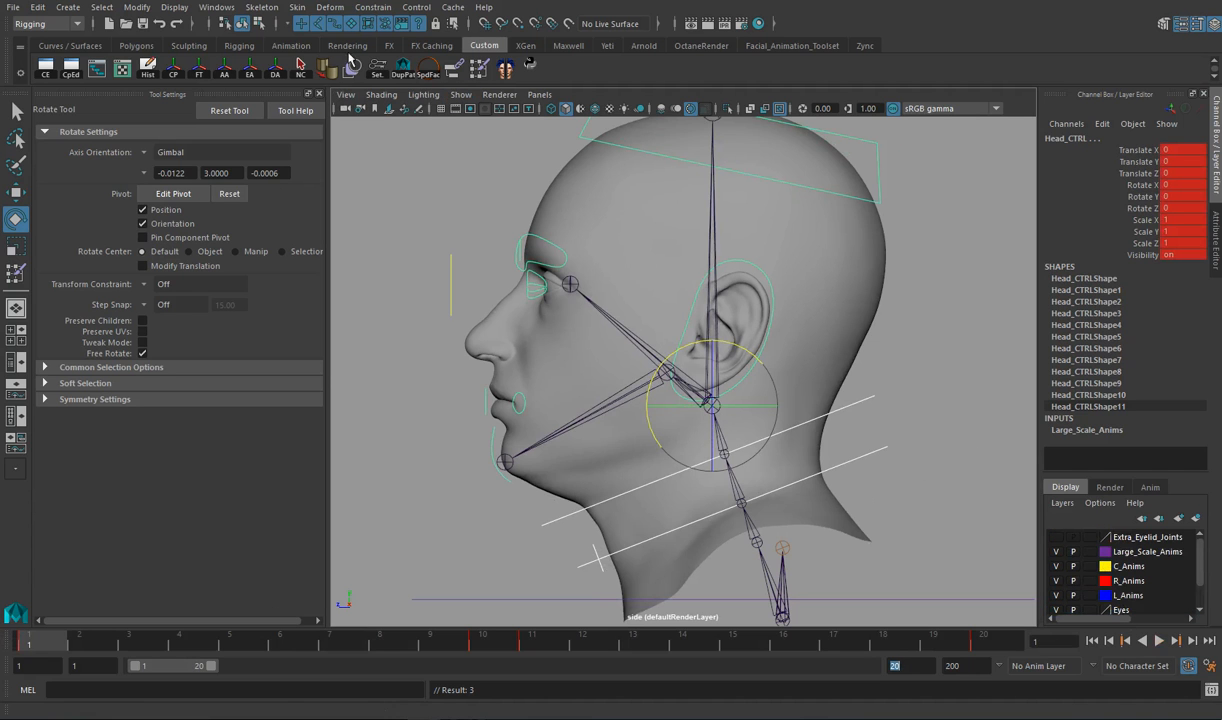
left_click(461, 97)
left_click(488, 164)
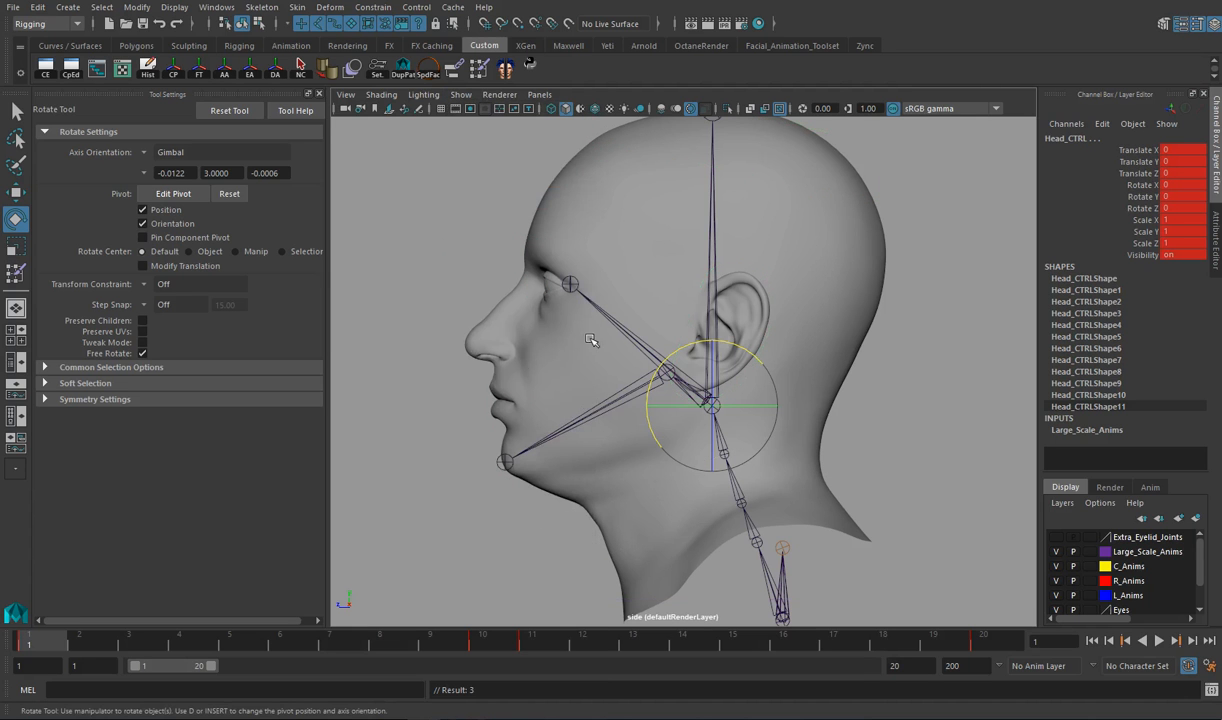
middle_click_drag(793, 447, 749, 414, "alt")
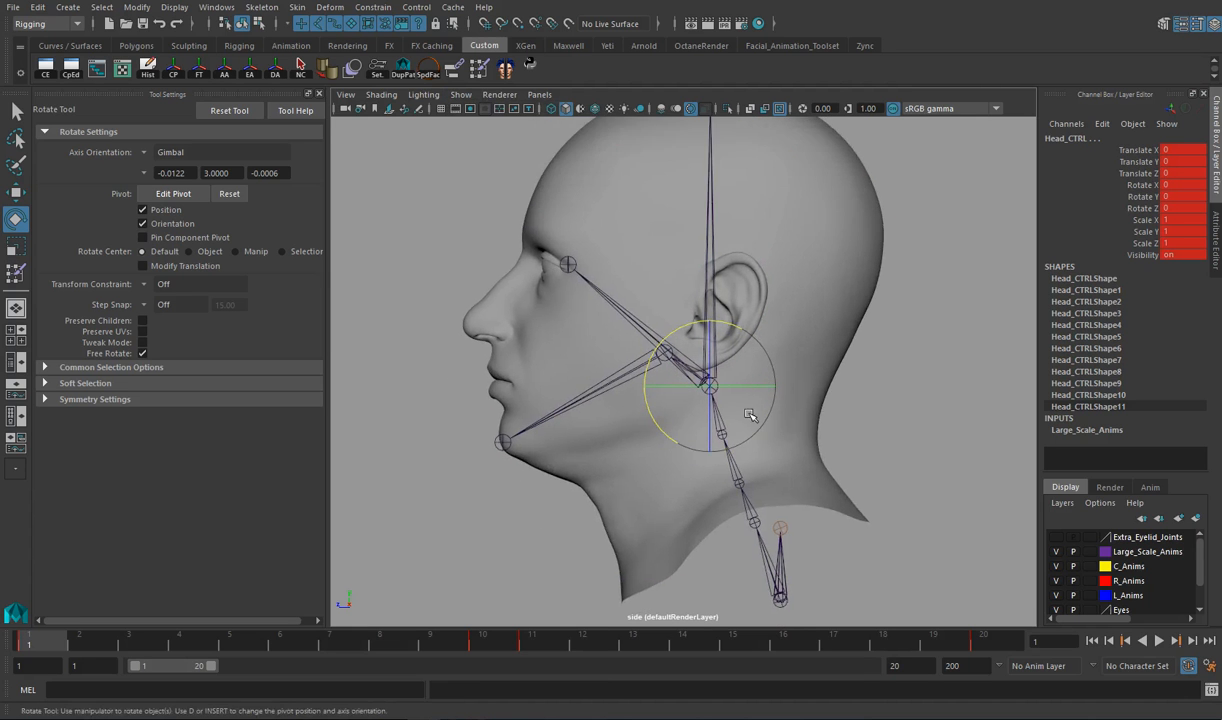
right_click_drag(750, 415, 880, 370, "alt")
left_click(850, 378)
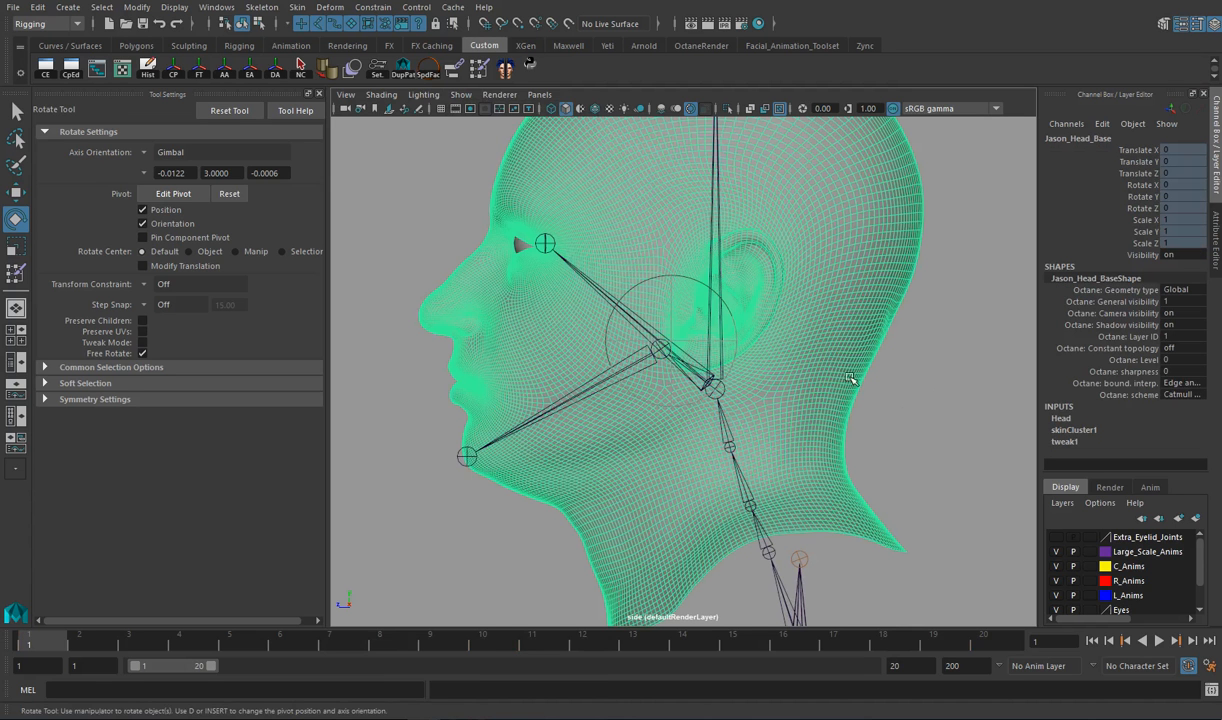
Set Neck_02 as the skin weight painting influence and switch the head mesh to vertex selection with the Lasso tool.
left_click(455, 68)
middle_click_drag(390, 435, 408, 337, "alt")
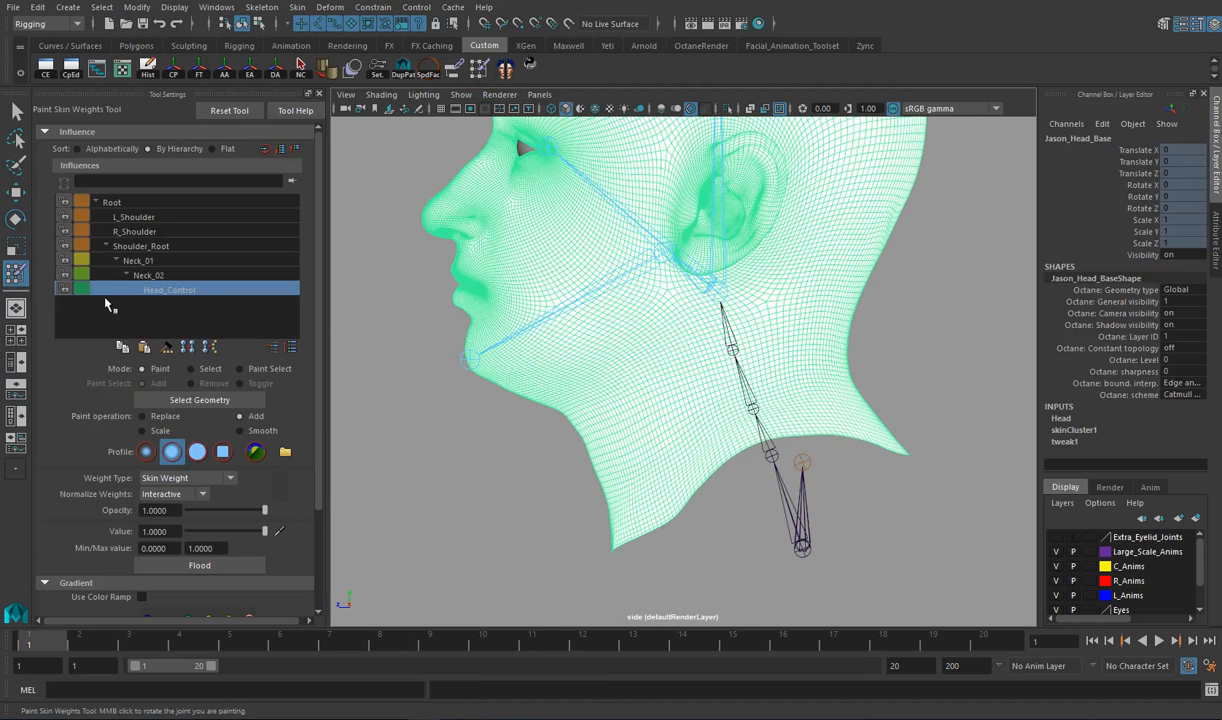
left_click(150, 275)
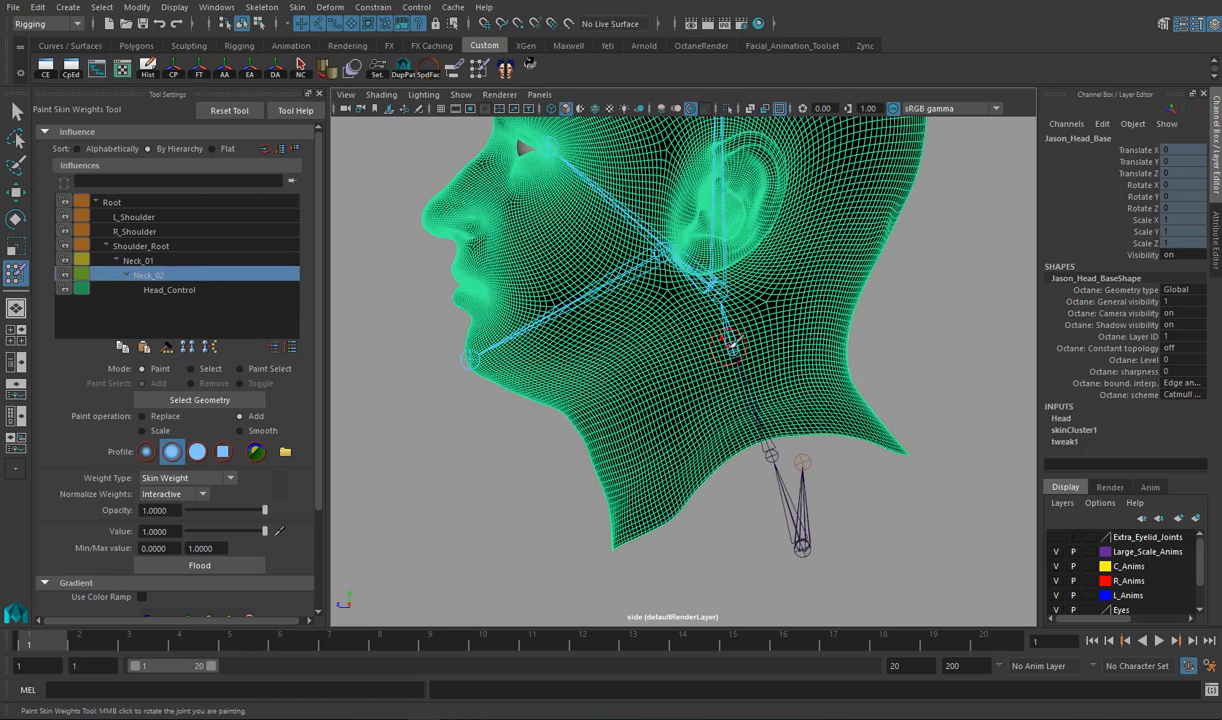
left_click(16, 141)
right_click_drag(593, 367, 544, 332)
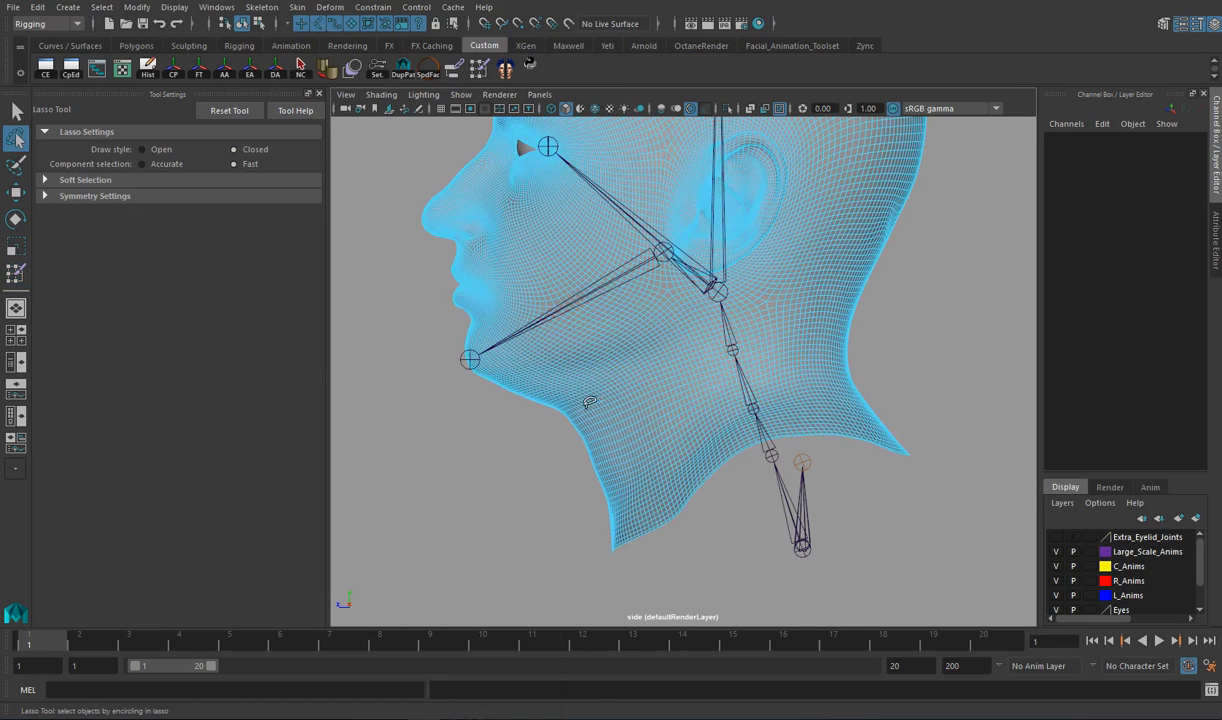
scroll(589, 402, "up", 5)
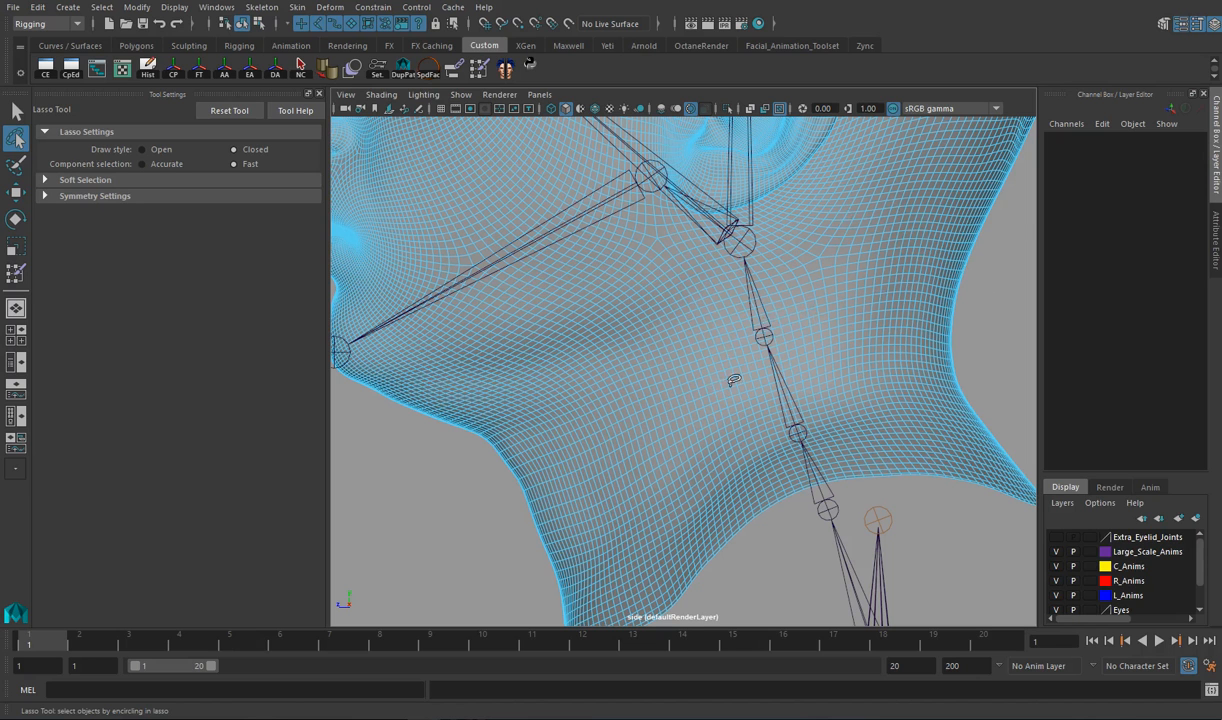
mouse_move(497, 446)
left_mouse_down()
mouse_move(745, 334)
mouse_move(950, 302)
mouse_move(985, 265)
mouse_move(990, 243)
mouse_move(942, 222)
mouse_move(887, 231)
left_mouse_up()
mouse_move(852, 239)
left_mouse_down()
mouse_move(772, 238)
mouse_move(738, 258)
mouse_move(716, 301)
mouse_move(662, 303)
mouse_move(422, 405)
mouse_move(414, 443)
mouse_move(440, 460)
mouse_move(481, 466)
mouse_move(525, 449)
left_mouse_up()
mouse_move(520, 455)
left_mouse_down()
mouse_move(515, 420)
mouse_move(520, 450)
left_mouse_up()
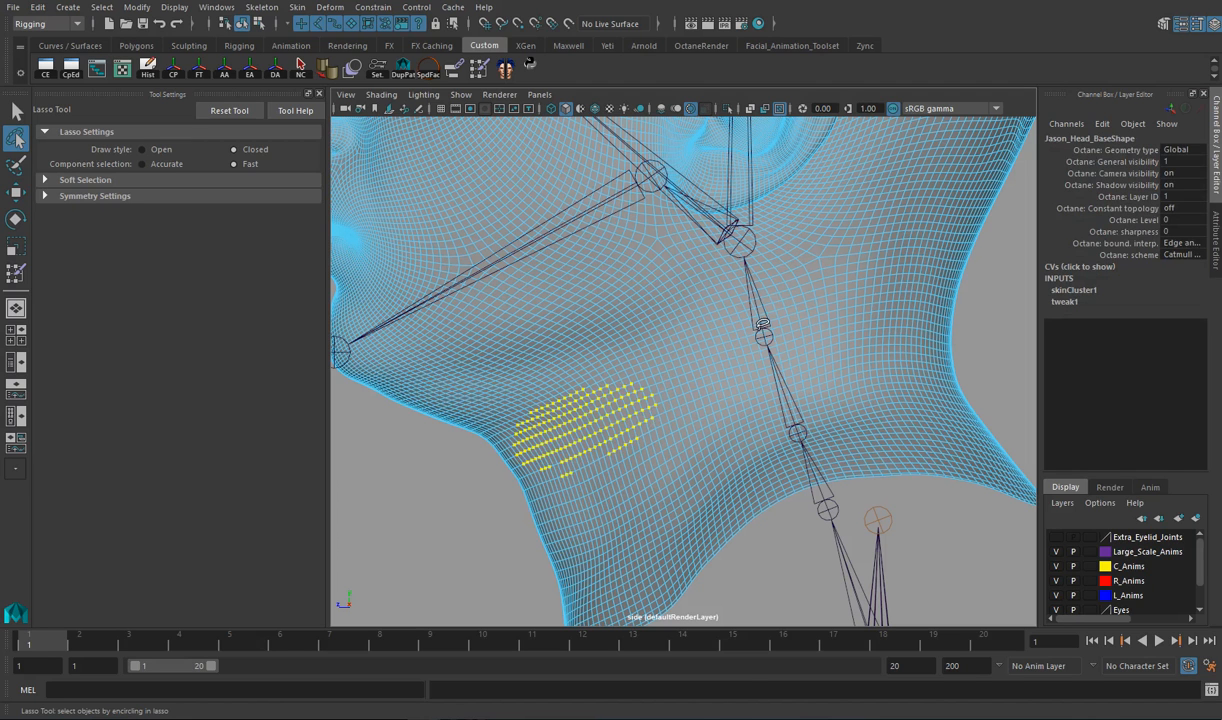
left_click(731, 346)
mouse_move(740, 300)
left_mouse_down()
mouse_move(810, 350)
mouse_move(760, 368)
left_mouse_up()
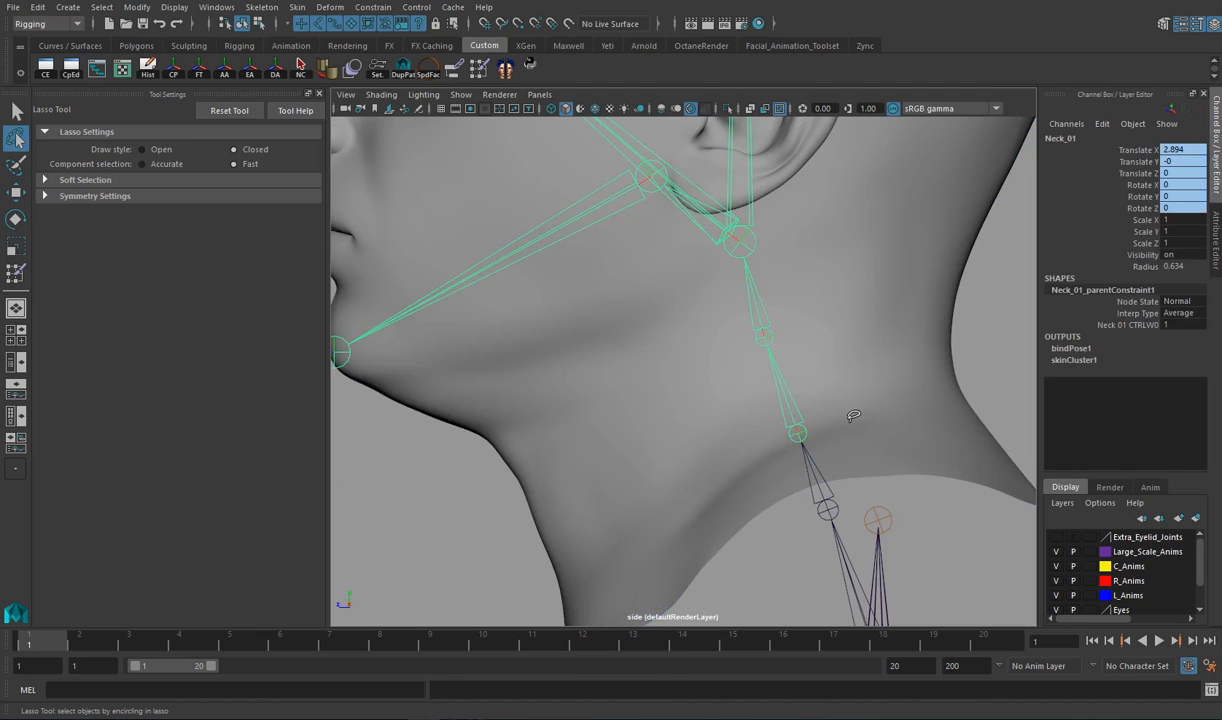
key("ctrl+z")
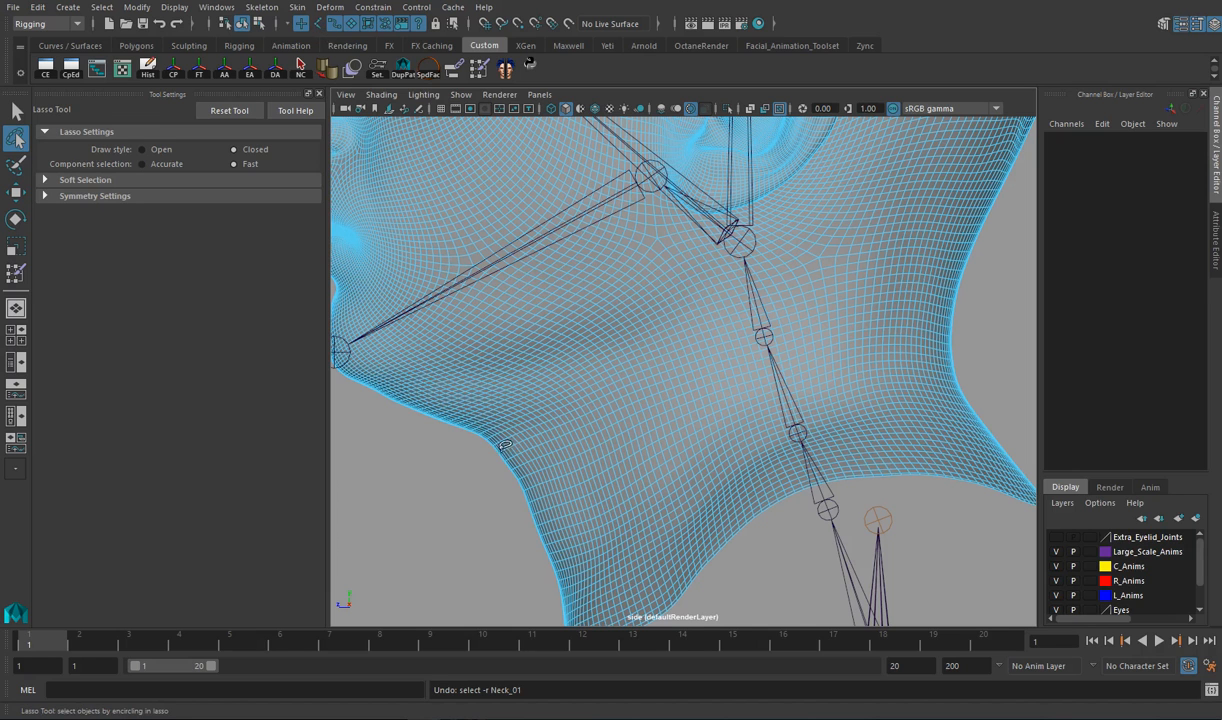
Lasso the band of vertices from under the chin to the nape and flood it with Neck_02 weight at value 1.
mouse_move(487, 460)
left_mouse_down()
mouse_move(790, 322)
mouse_move(982, 292)
mouse_move(979, 237)
mouse_move(950, 232)
mouse_move(975, 258)
mouse_move(980, 215)
mouse_move(795, 228)
mouse_move(688, 280)
mouse_move(670, 325)
mouse_move(500, 370)
mouse_move(435, 405)
mouse_move(466, 474)
mouse_move(484, 471)
left_mouse_up()
mouse_move(943, 267)
left_mouse_down()
mouse_move(1010, 245)
mouse_move(960, 215)
mouse_move(910, 215)
mouse_move(897, 255)
mouse_move(944, 268)
left_mouse_up()
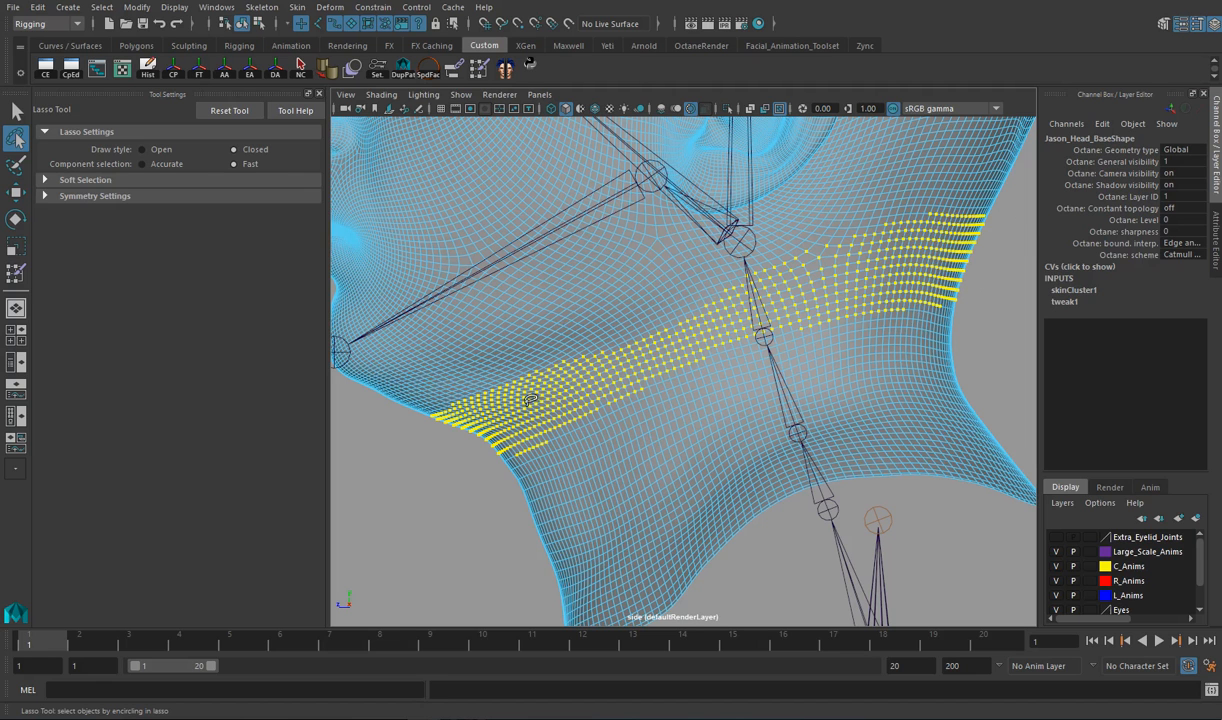
mouse_move(519, 468)
left_mouse_down()
mouse_move(560, 440)
mouse_move(489, 432)
mouse_move(495, 445)
left_mouse_up()
left_click(455, 68)
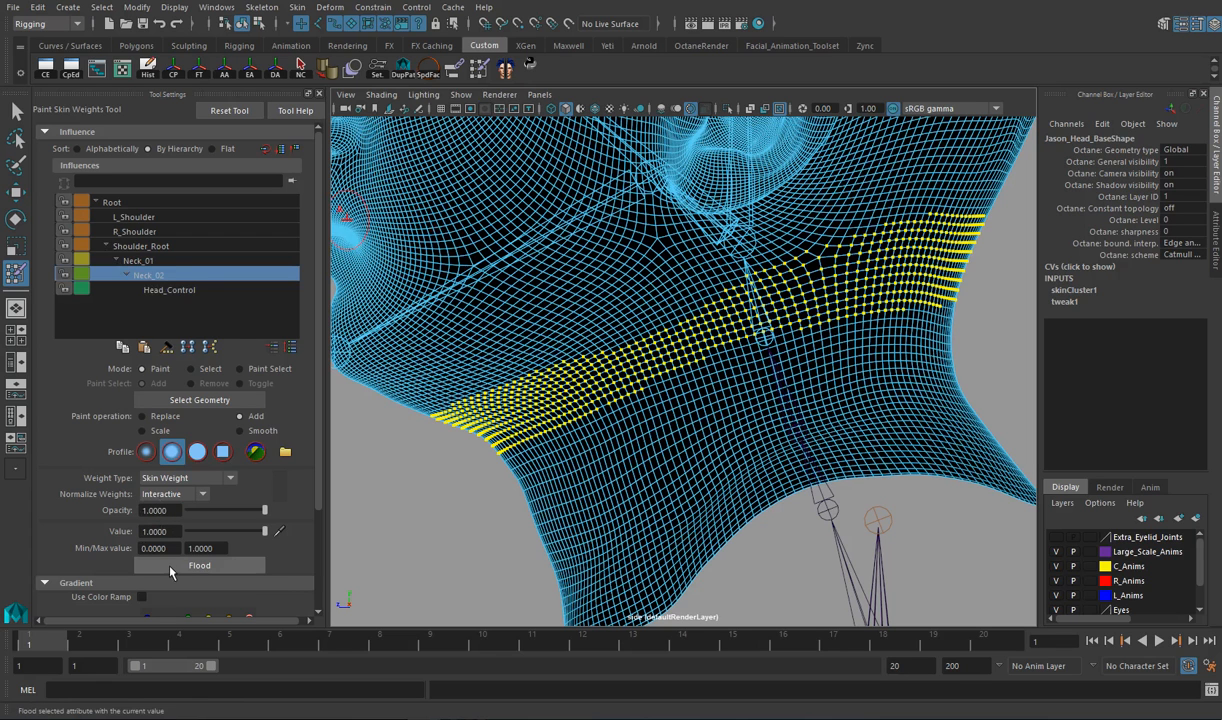
left_click(199, 565)
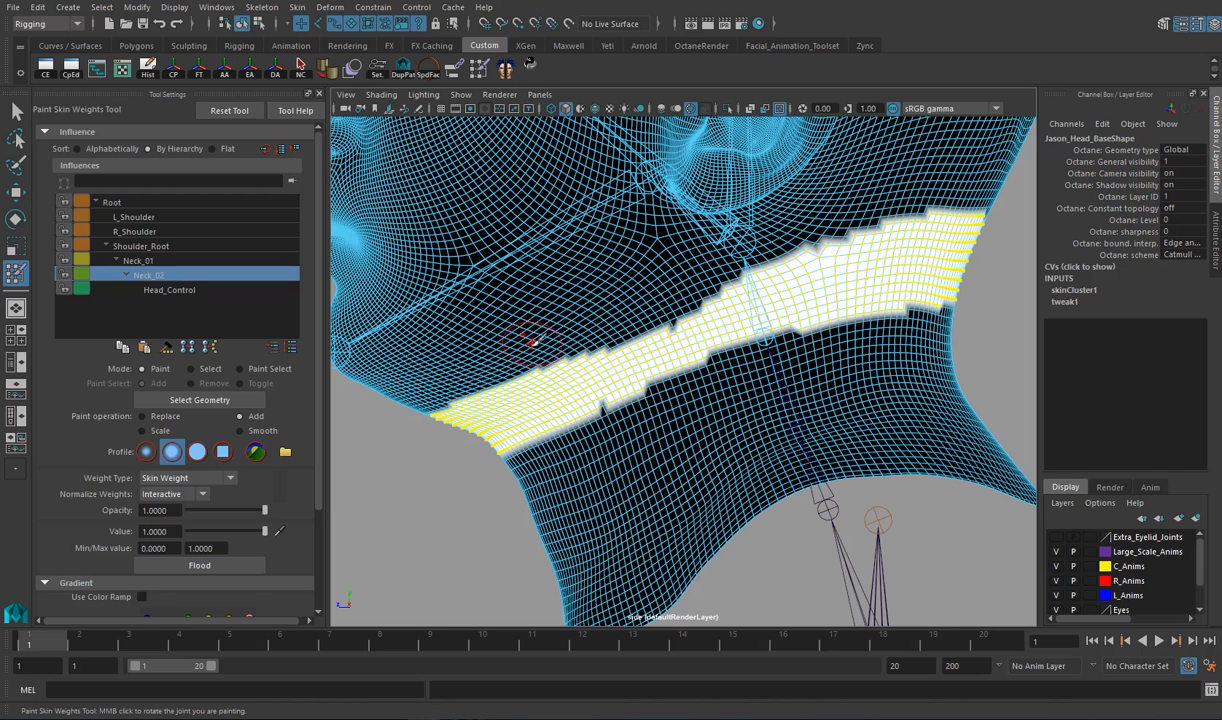
Replace the vertex selection with the mid-neck band just below it and flood that band with Neck_01 weight at value 1.
middle_click_drag(422, 402, 445, 282, "alt")
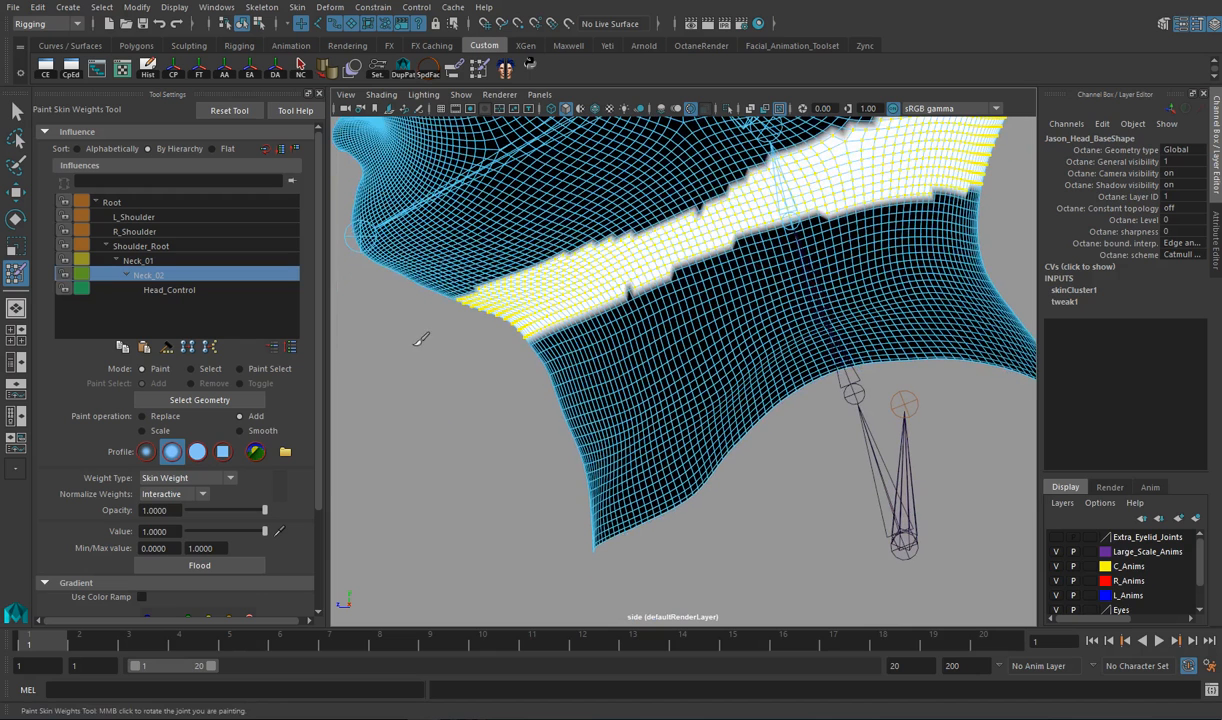
left_click(185, 260)
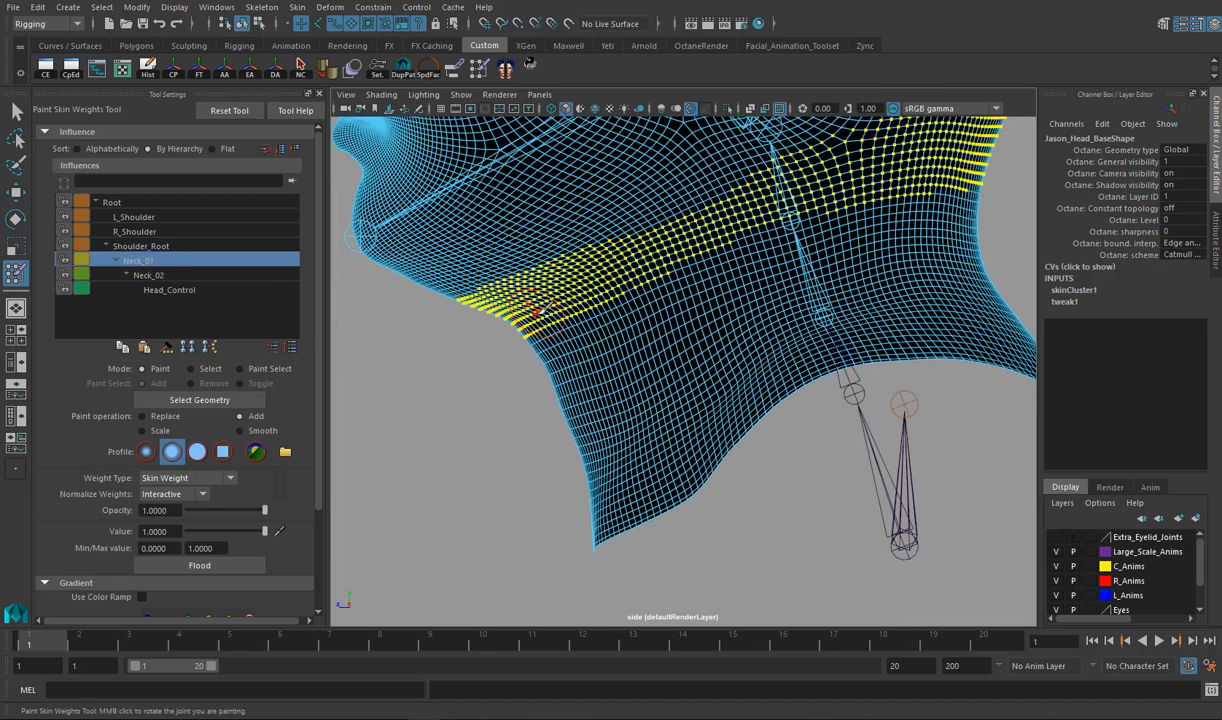
mouse_move(413, 366)
middle_mouse_down("alt")
mouse_move(428, 357)
mouse_move(405, 393)
middle_mouse_up("alt")
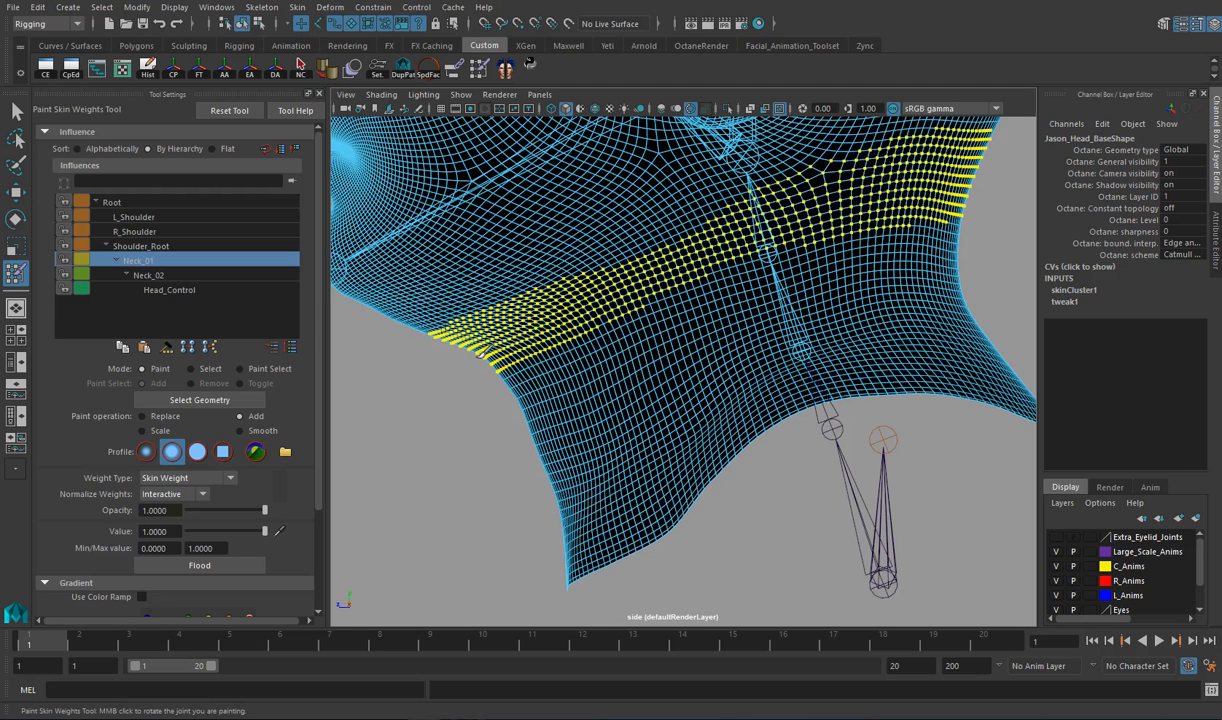
left_click(16, 138)
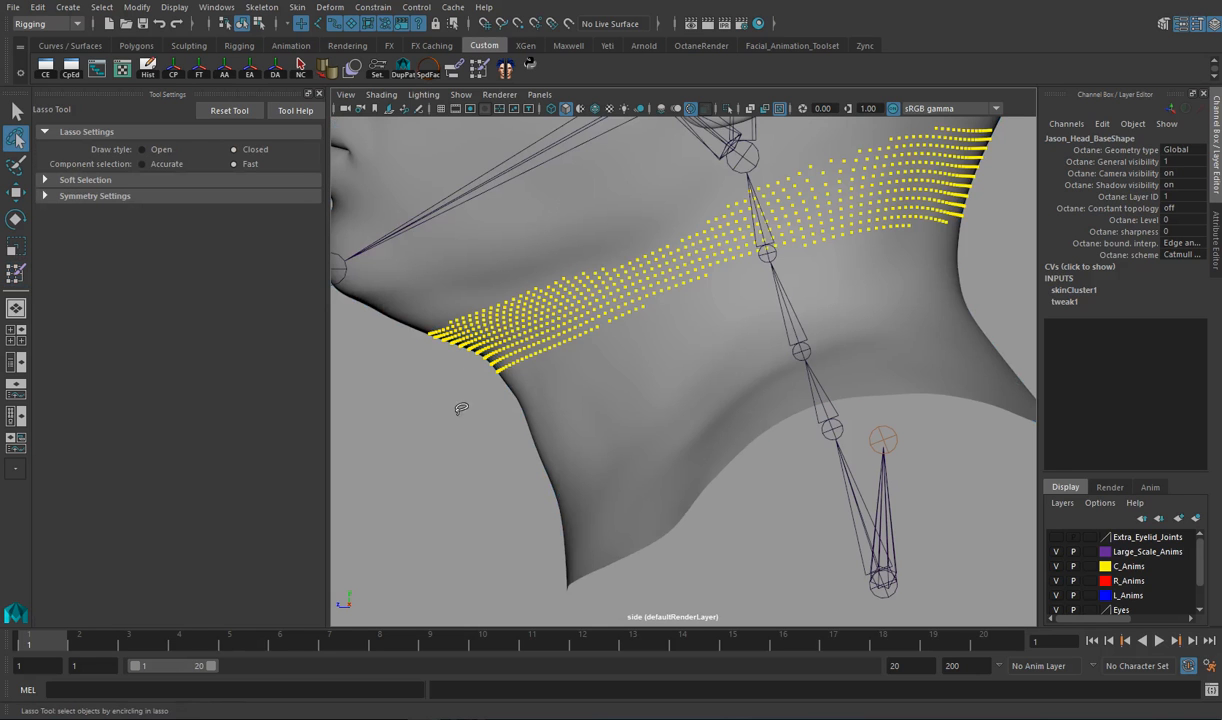
right_click(516, 331)
left_click(488, 321)
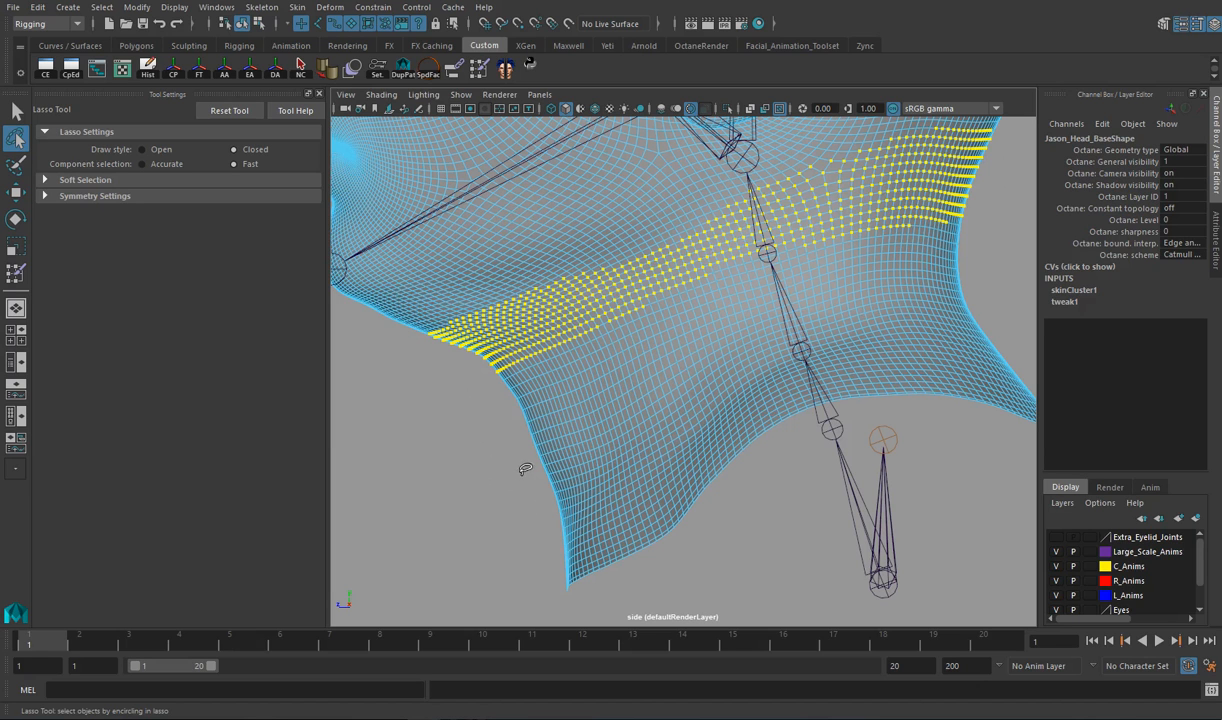
mouse_move(535, 484)
left_mouse_down()
mouse_move(800, 346)
mouse_move(968, 333)
mouse_move(1022, 280)
mouse_move(965, 180)
mouse_move(925, 176)
mouse_move(695, 233)
mouse_move(550, 291)
mouse_move(465, 385)
mouse_move(493, 460)
mouse_move(532, 483)
left_mouse_up()
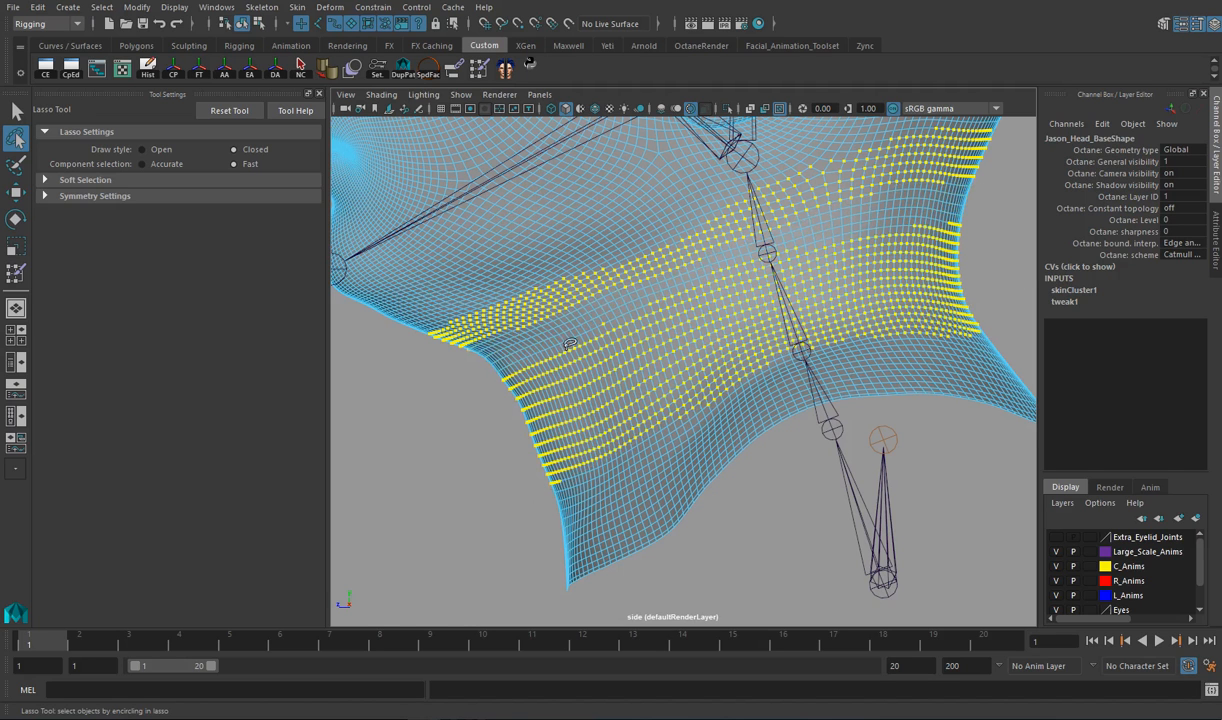
mouse_move(460, 365)
left_mouse_down()
mouse_move(537, 310)
mouse_move(672, 281)
mouse_move(712, 248)
mouse_move(838, 228)
mouse_move(870, 200)
mouse_move(938, 186)
mouse_move(1008, 124)
mouse_move(747, 158)
mouse_move(430, 248)
mouse_move(395, 362)
mouse_move(469, 388)
left_mouse_up()
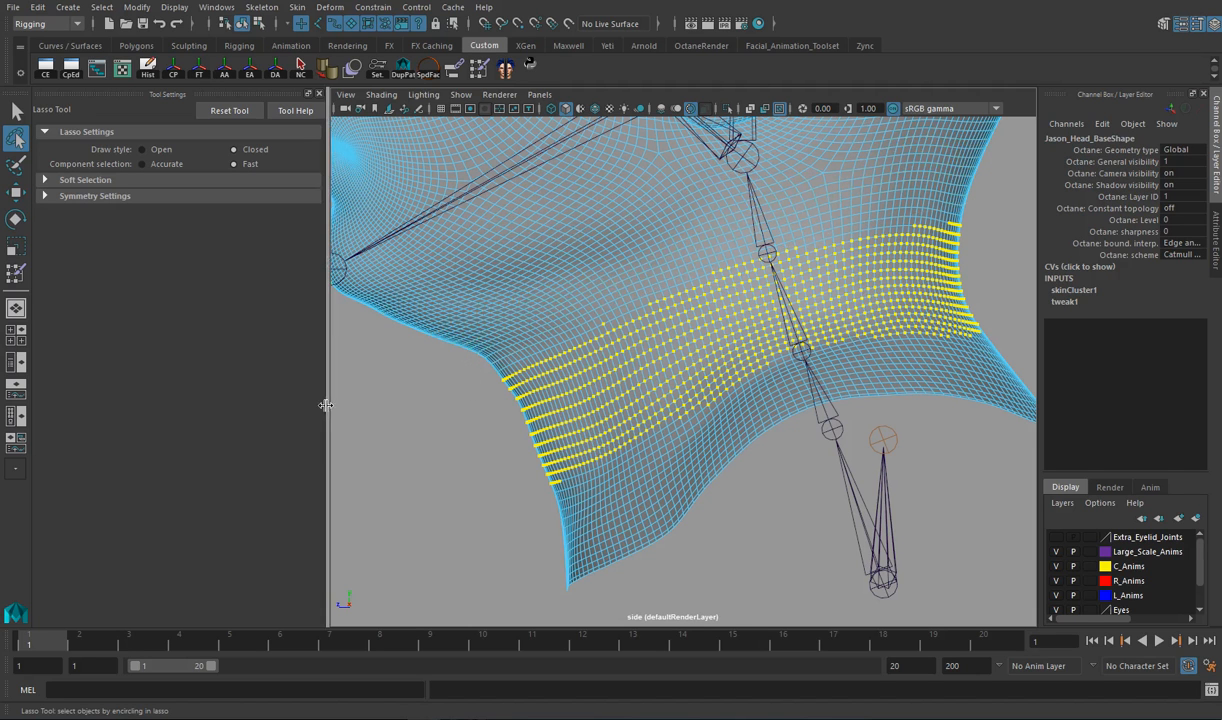
left_click(479, 69)
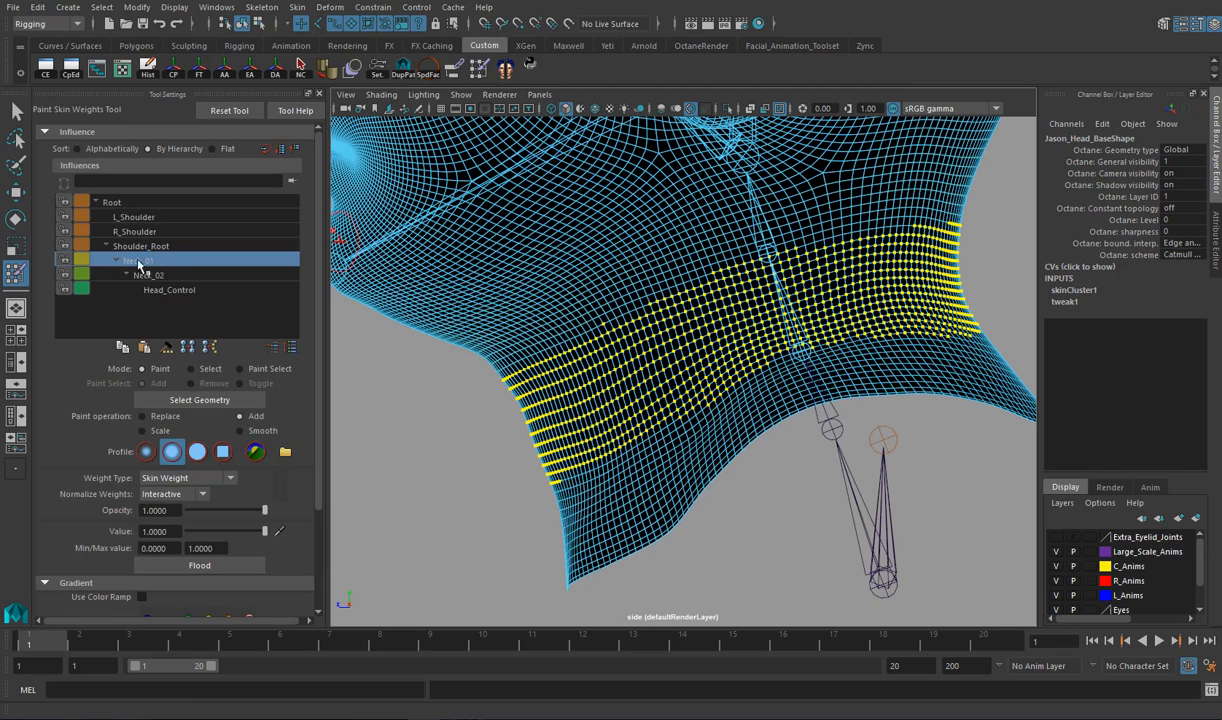
left_click(200, 567)
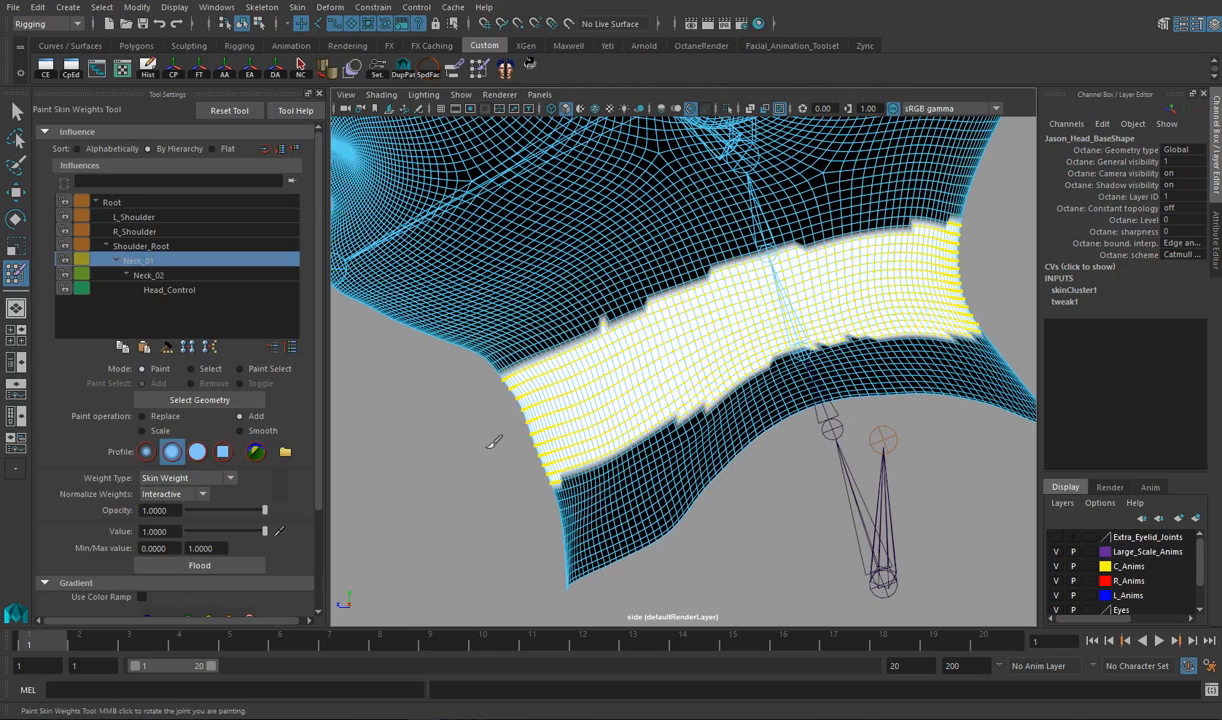
Select all vertices from the base of the neck to the mesh's lower edge and flood them with Shoulder_Root weight at value 1.
middle_click_drag(476, 434, 458, 380, "alt")
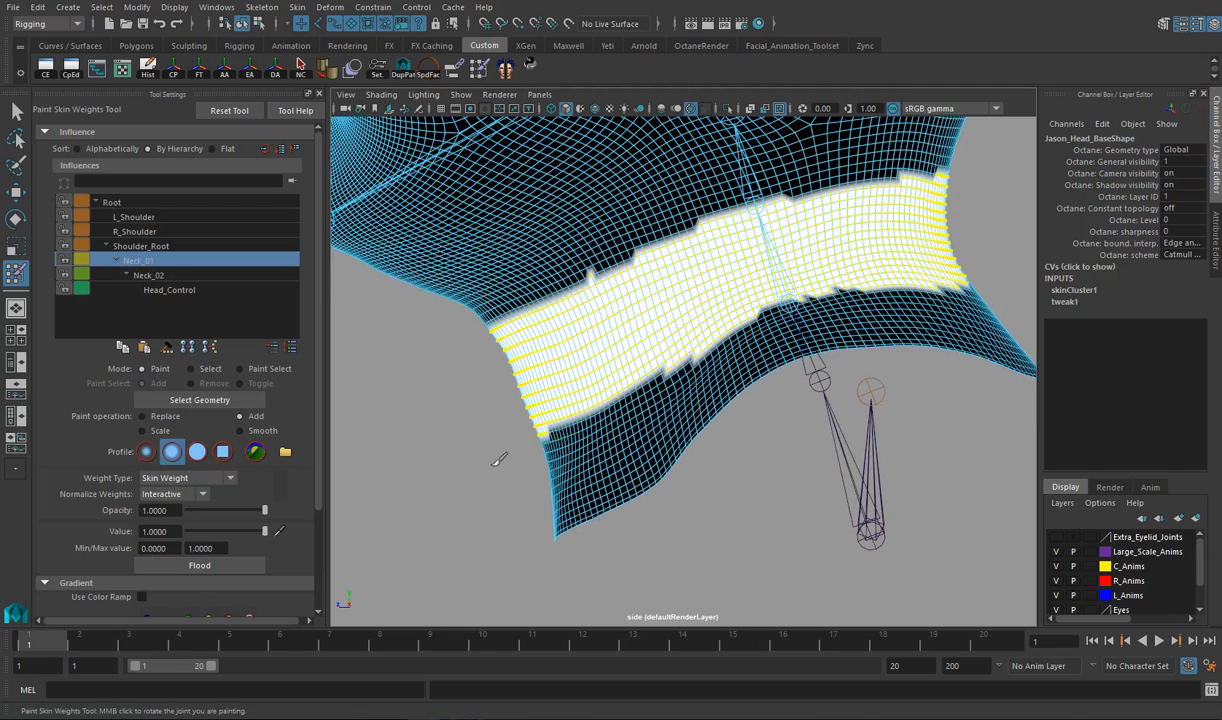
left_click(142, 247)
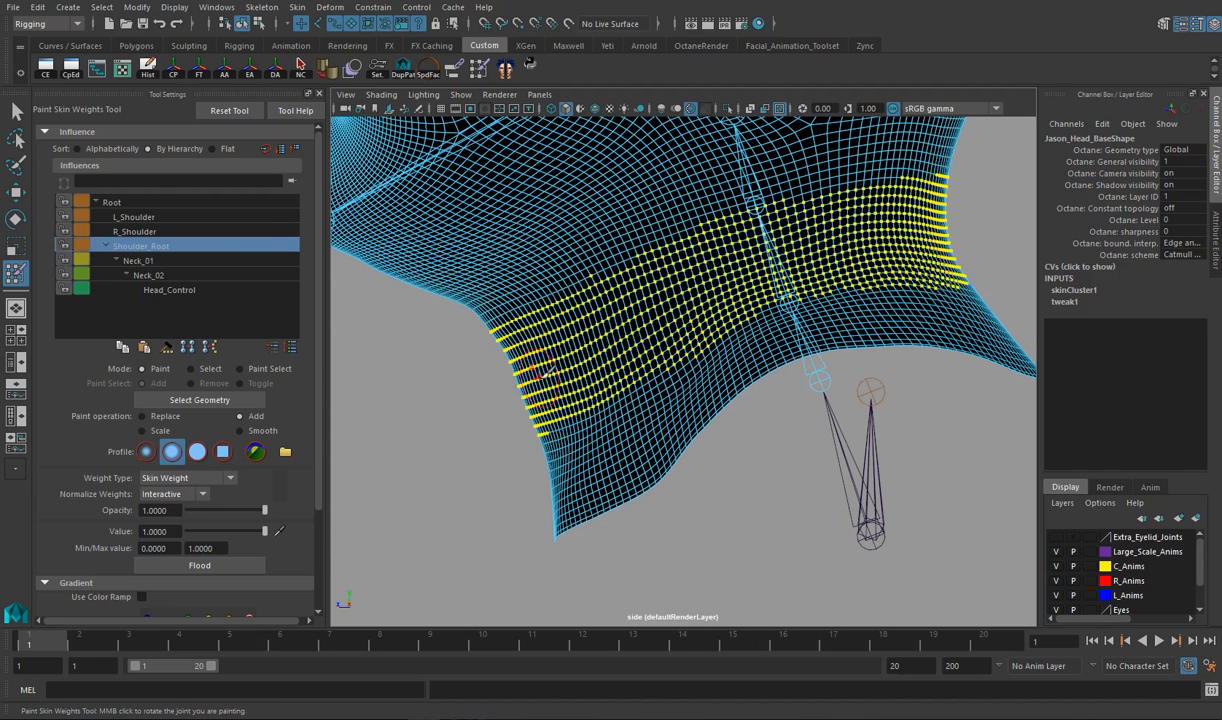
left_click(16, 141)
right_click_drag(613, 373, 525, 313)
mouse_move(499, 409)
left_mouse_down()
mouse_move(483, 423)
mouse_move(737, 548)
mouse_move(958, 468)
mouse_move(975, 445)
mouse_move(1000, 235)
mouse_move(829, 224)
mouse_move(595, 318)
mouse_move(482, 385)
mouse_move(492, 405)
left_mouse_up()
mouse_move(642, 478)
middle_mouse_down("alt")
mouse_move(524, 477)
mouse_move(599, 493)
middle_mouse_up("alt")
mouse_move(422, 411)
left_mouse_down()
mouse_move(605, 283)
mouse_move(810, 245)
mouse_move(845, 122)
mouse_move(449, 220)
mouse_move(388, 384)
mouse_move(396, 392)
left_mouse_up()
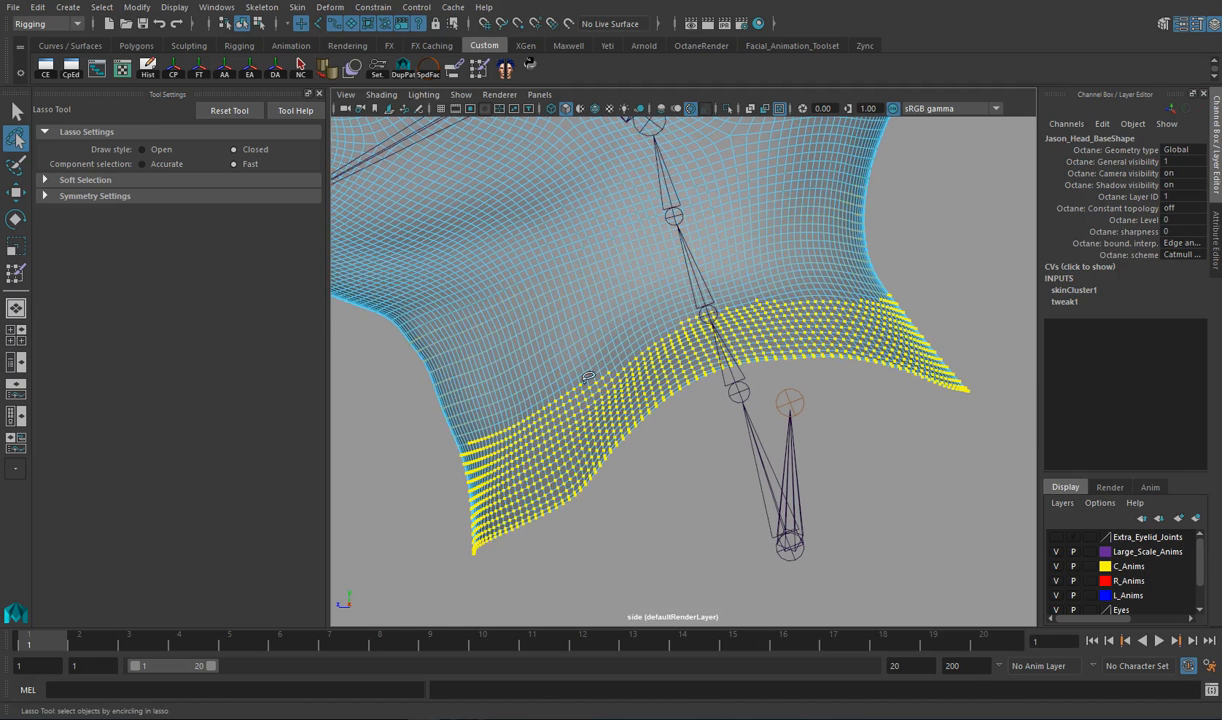
left_click(454, 67)
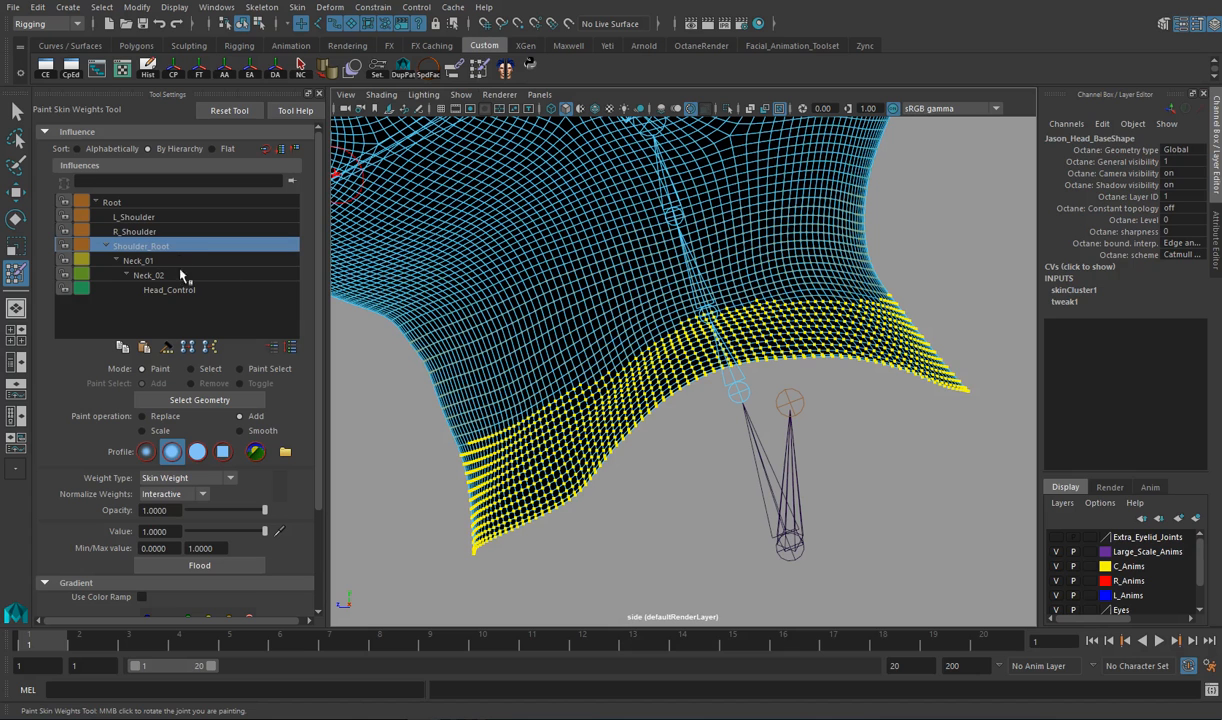
left_click(226, 566)
Check the R_Shoulder influence, and make L_Shoulder the paint influence with the neck base framed in the perspective view.
middle_click_drag(660, 408, 702, 412, "alt")
right_click_drag(616, 404, 728, 397, "alt")
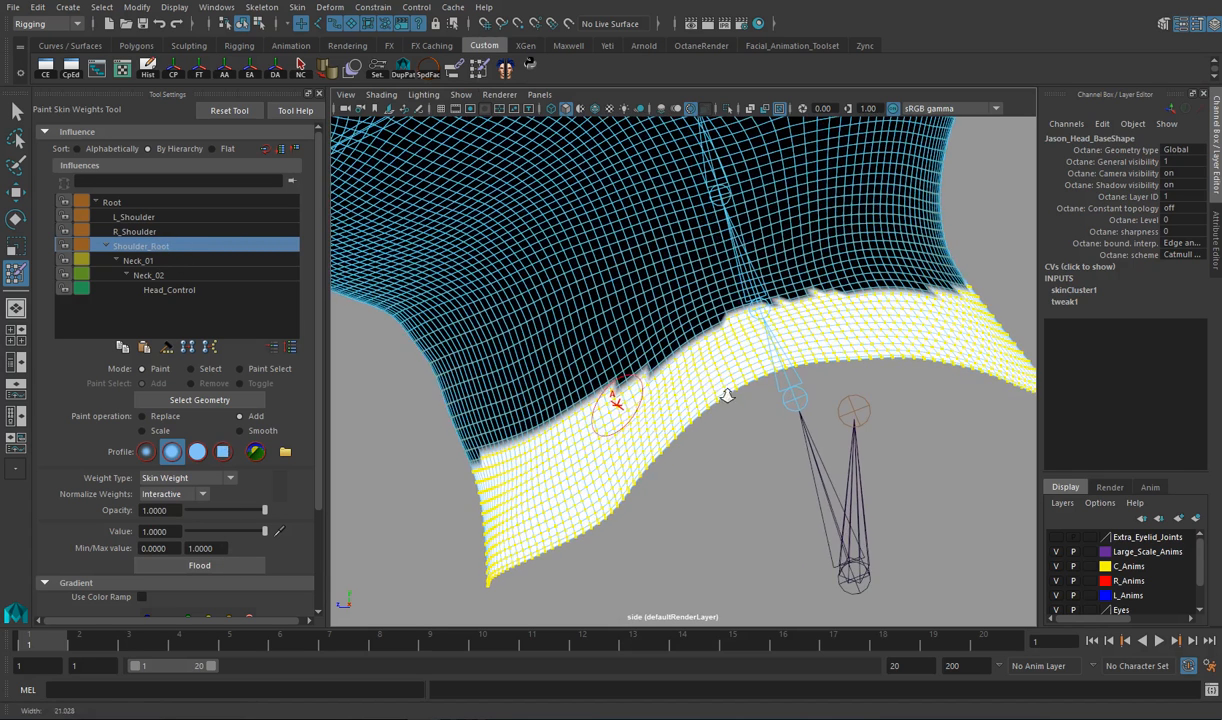
key("space")
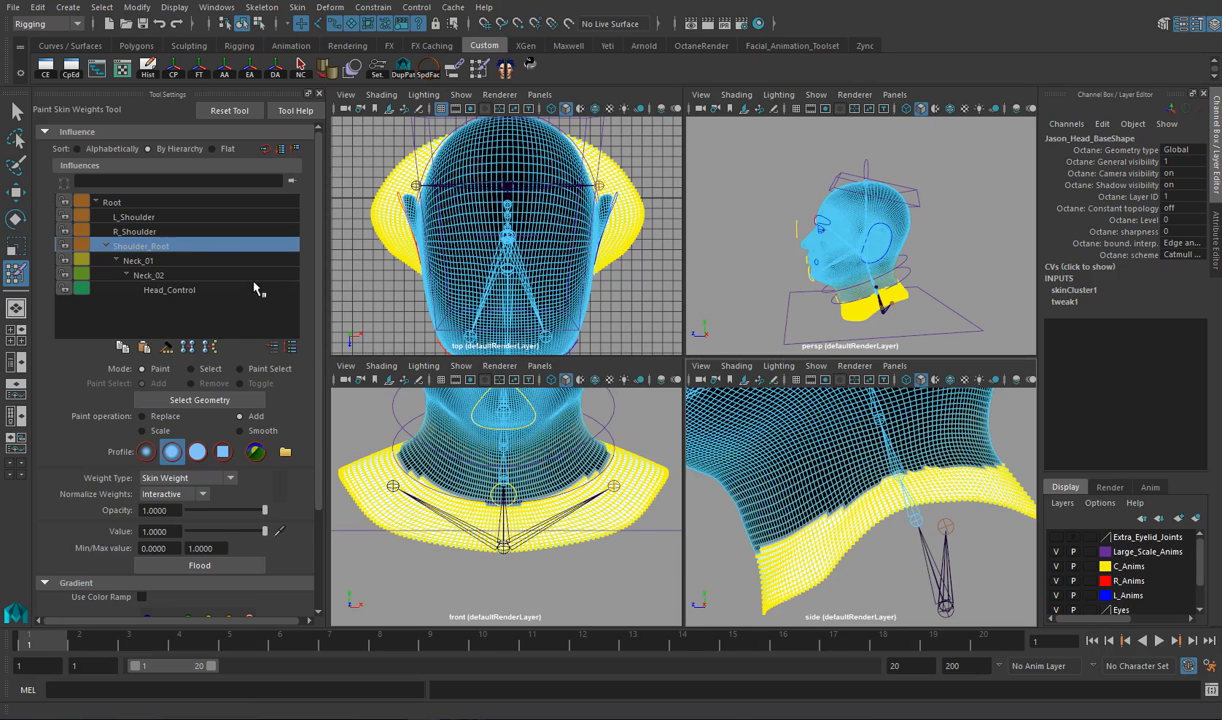
left_click(141, 233)
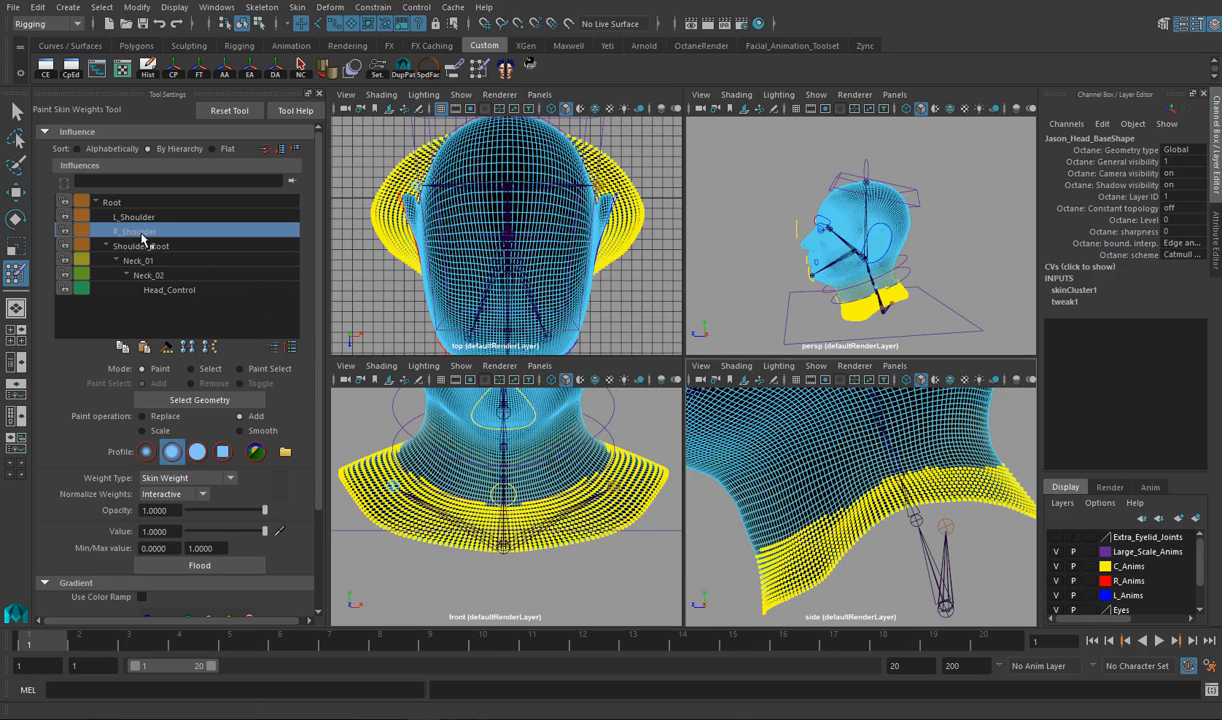
left_click(141, 218)
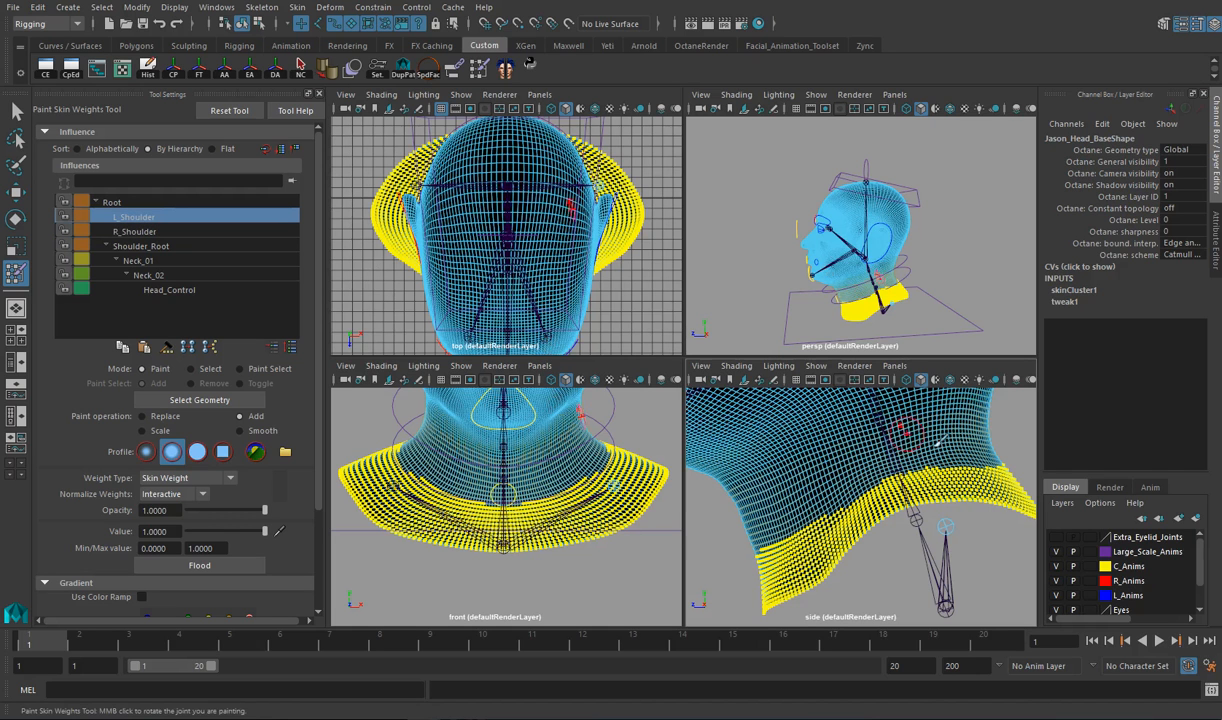
middle_click_drag(942, 487, 854, 444, "alt")
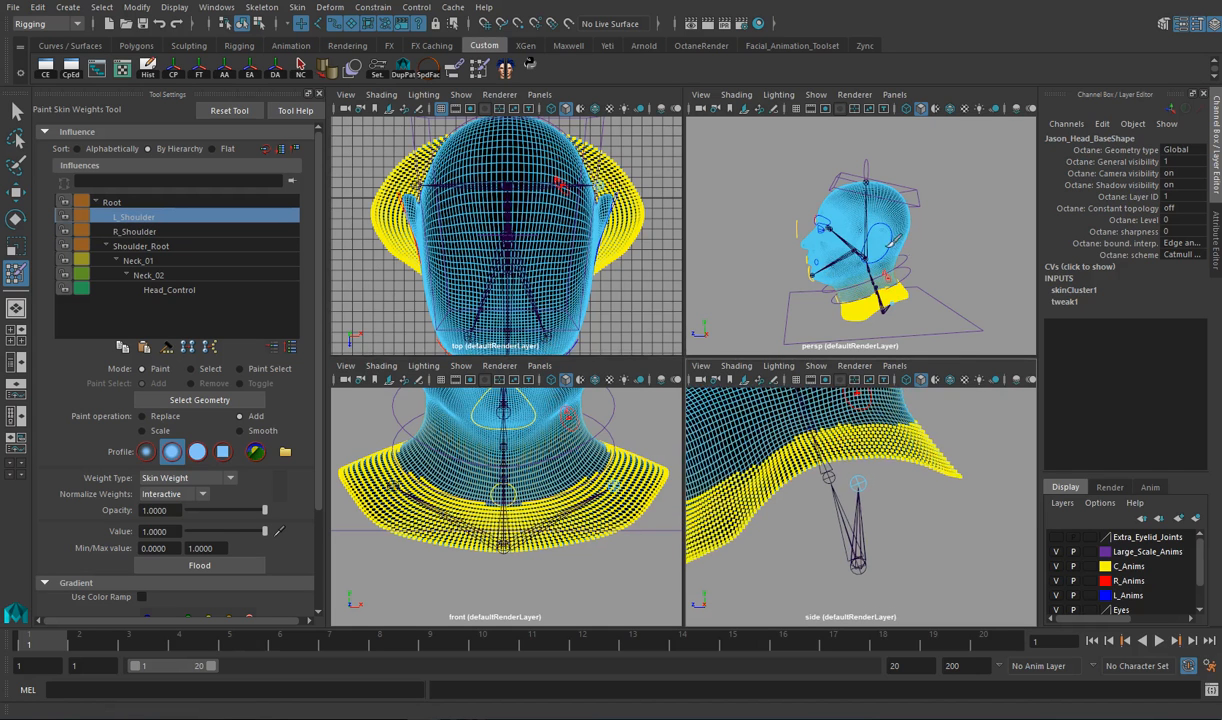
key("space")
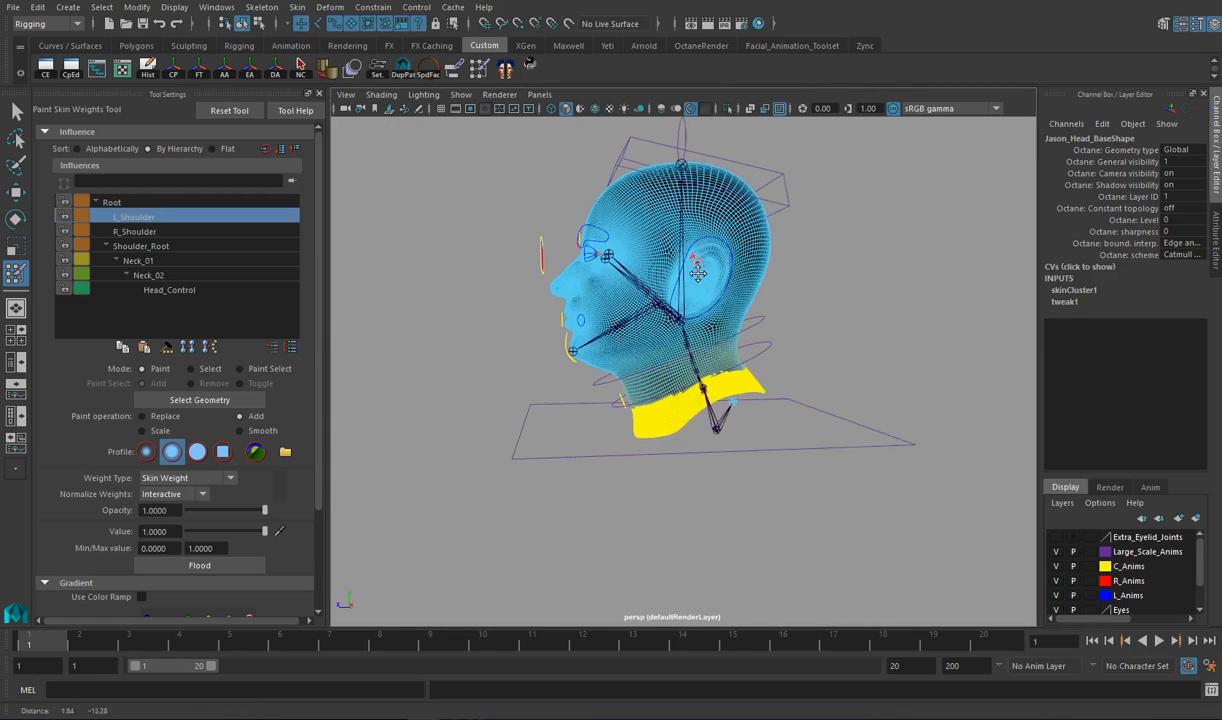
scroll(613, 396, "up", 5)
right_click(681, 368)
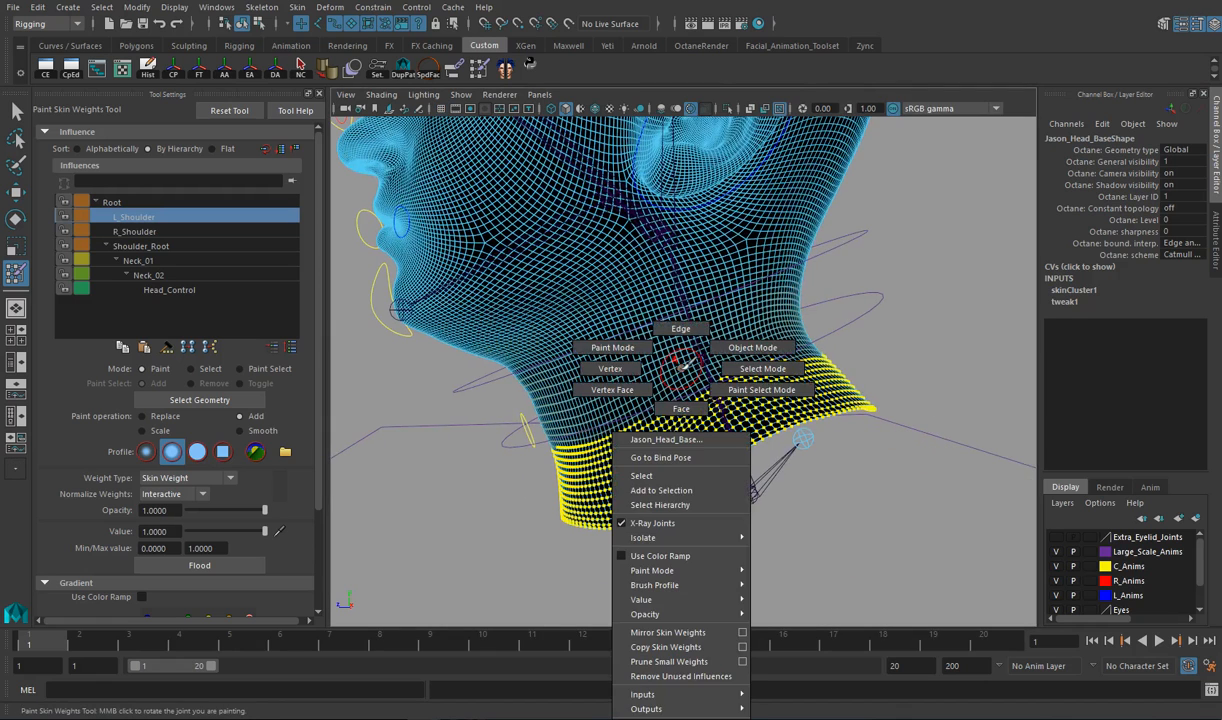
left_click(600, 346)
mouse_move(463, 415)
left_mouse_down("alt")
mouse_move(466, 445)
mouse_move(474, 435)
left_mouse_up("alt")
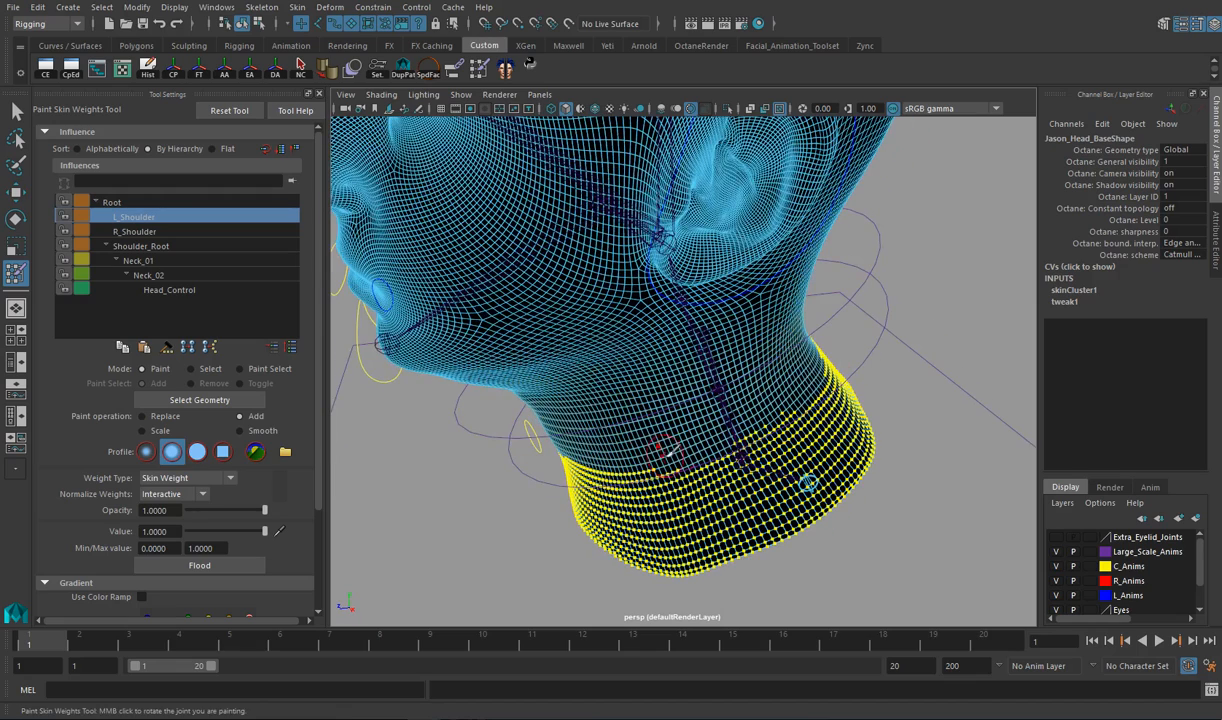
Return the head mesh to vertex selection and clear the selected vertices around the neck base.
left_click(17, 140)
right_click_drag(676, 325, 570, 311)
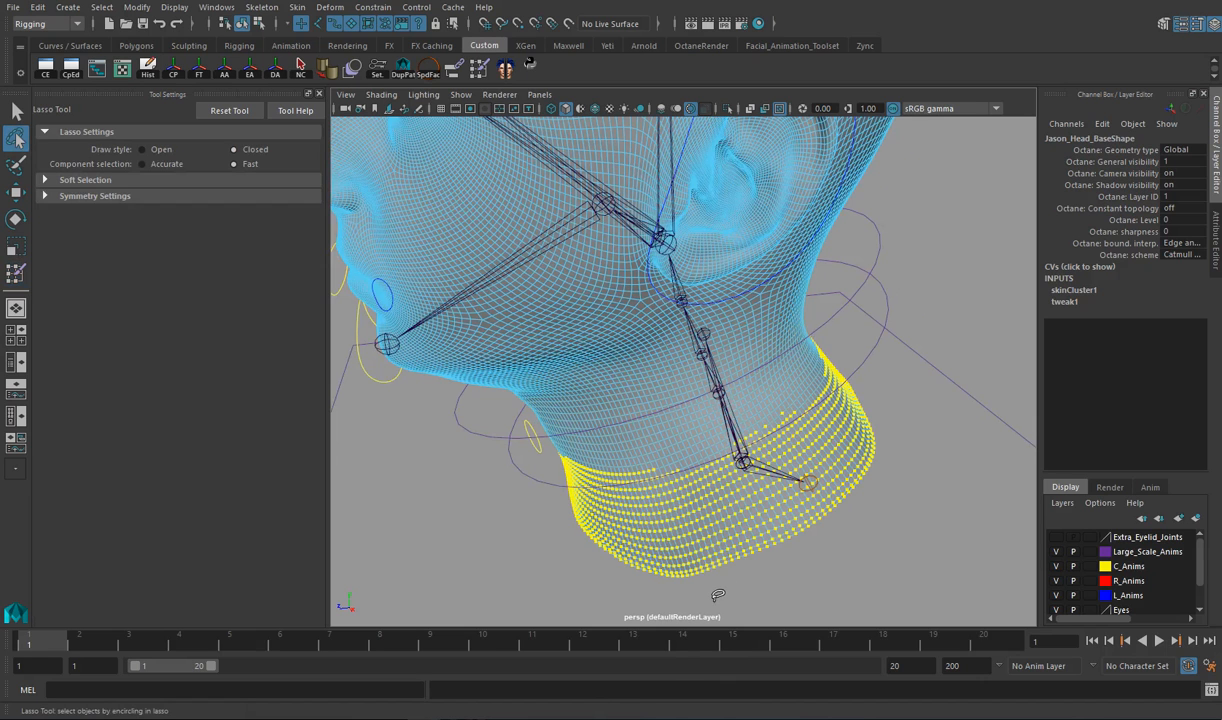
mouse_move(712, 585)
left_mouse_down()
mouse_move(706, 500)
mouse_move(742, 414)
mouse_move(796, 409)
mouse_move(895, 465)
mouse_move(845, 525)
mouse_move(705, 565)
mouse_move(713, 593)
left_mouse_up()
key("ctrl+z")
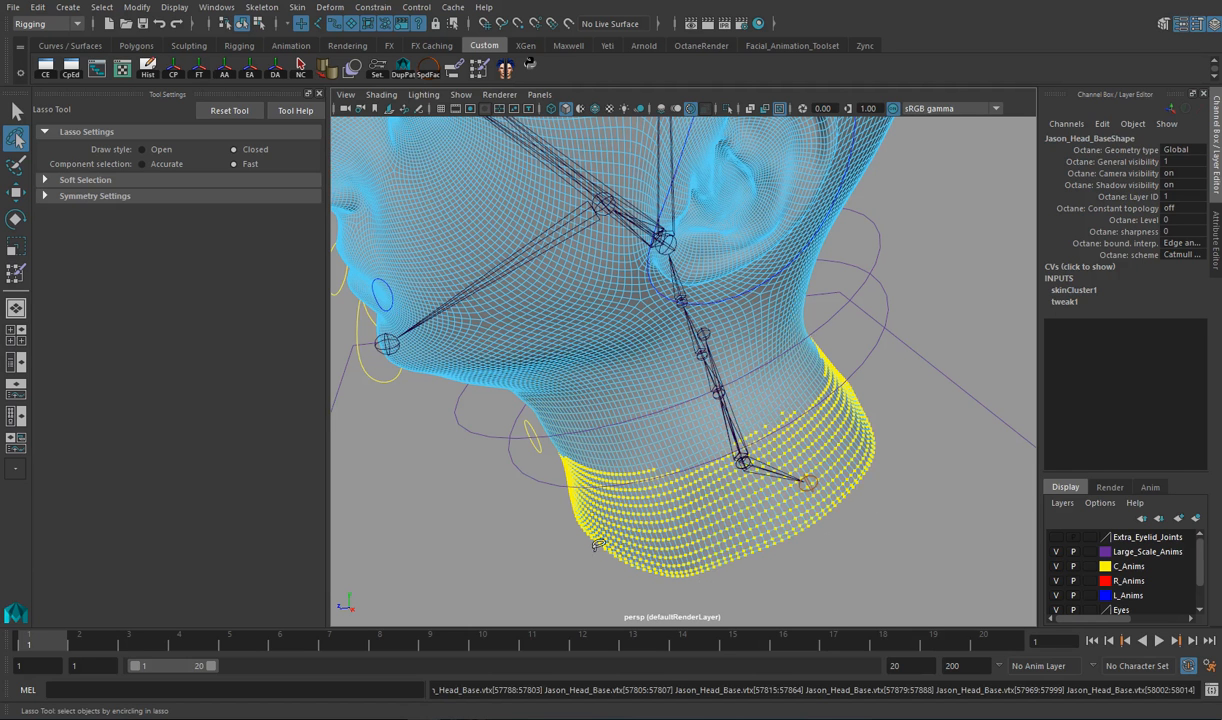
mouse_move(473, 498)
left_mouse_down("alt")
mouse_move(493, 399)
mouse_move(484, 366)
left_mouse_up("alt")
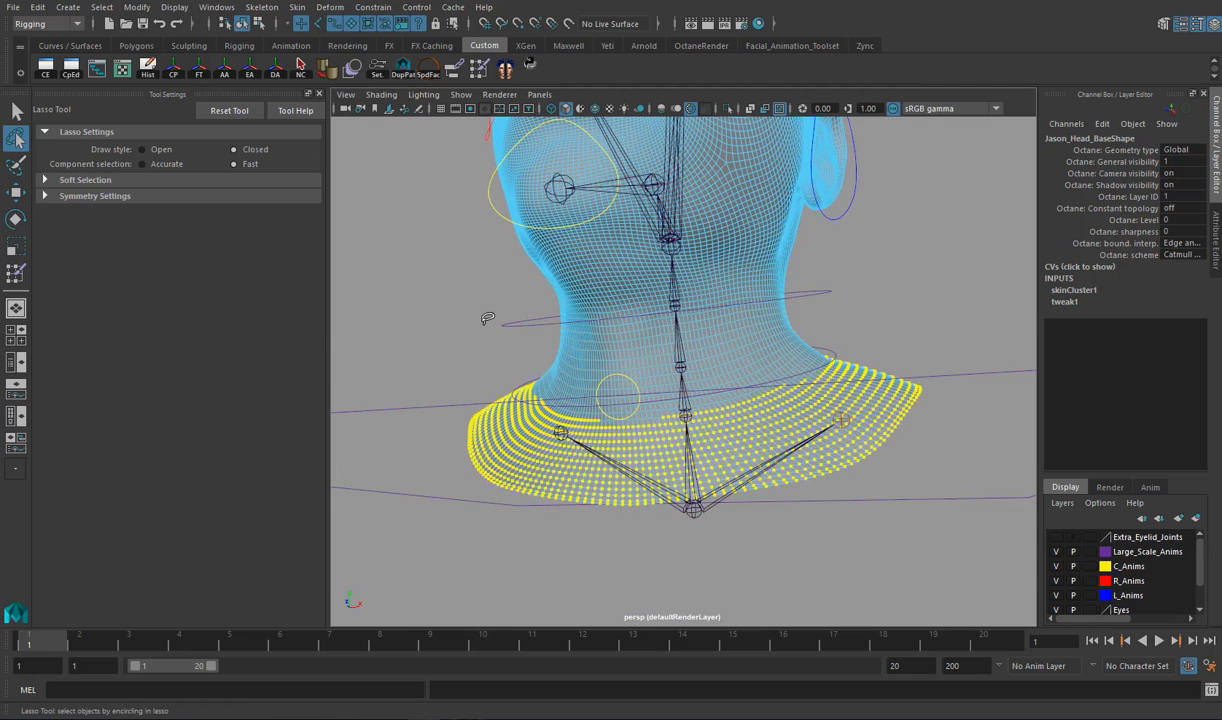
key("w")
left_click(431, 320)
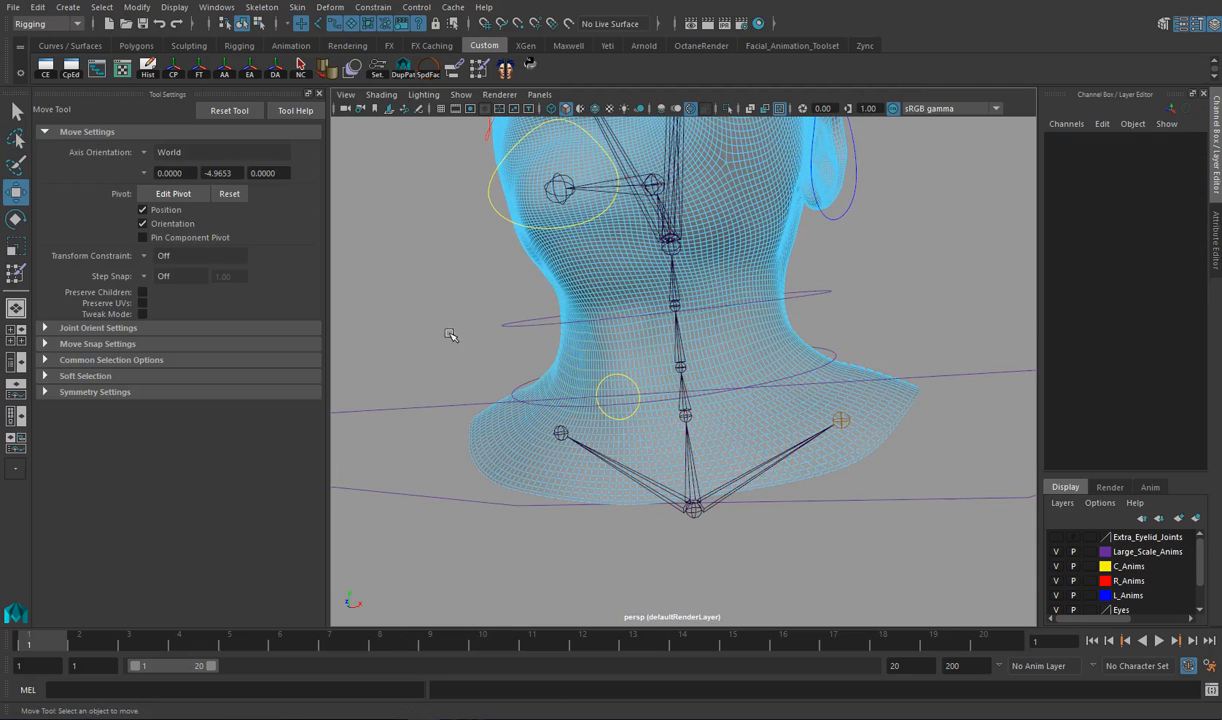
Lasso-select the head mesh vertices around the L_Shoulder joint, from the side of the neck base out to the mesh's lower edge.
right_click(608, 330)
left_click_drag(608, 330, 735, 530, "alt")
left_click(728, 504)
left_click(776, 525)
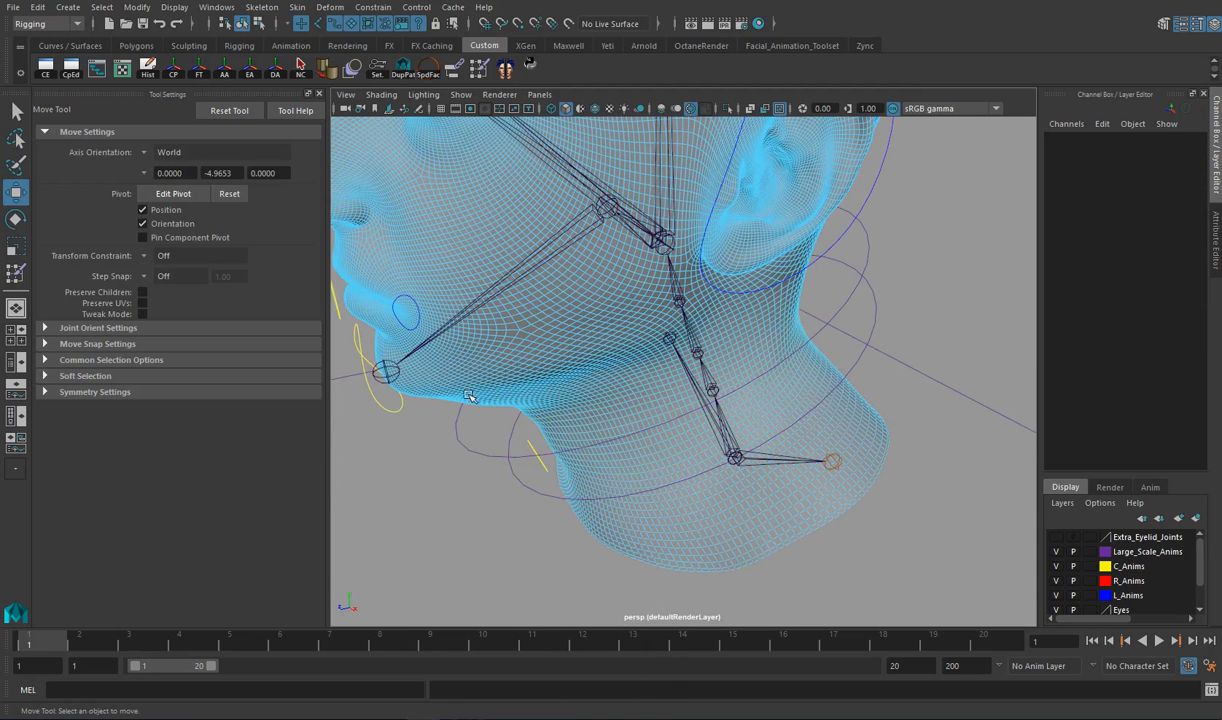
left_click(16, 138)
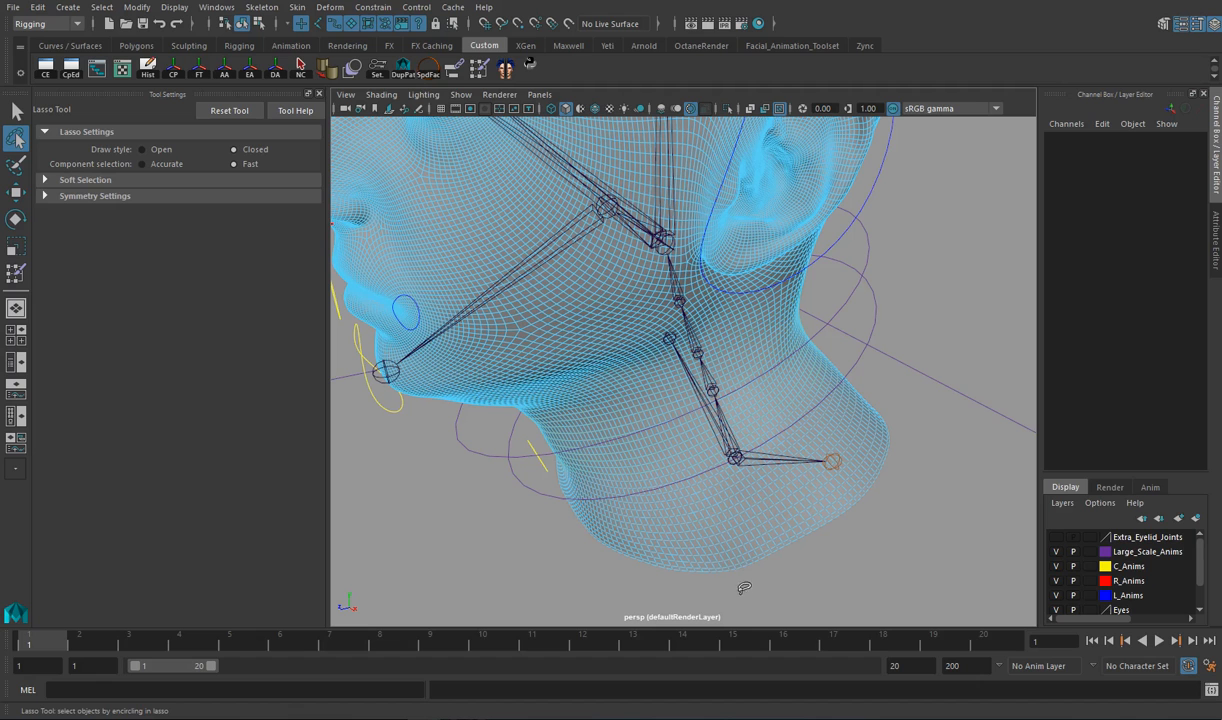
mouse_move(720, 590)
left_mouse_down()
mouse_move(713, 510)
mouse_move(732, 462)
mouse_move(808, 412)
mouse_move(858, 432)
mouse_move(905, 520)
mouse_move(735, 593)
mouse_move(840, 537)
mouse_move(863, 541)
mouse_move(830, 550)
mouse_move(765, 395)
mouse_move(865, 335)
mouse_move(920, 425)
left_mouse_up()
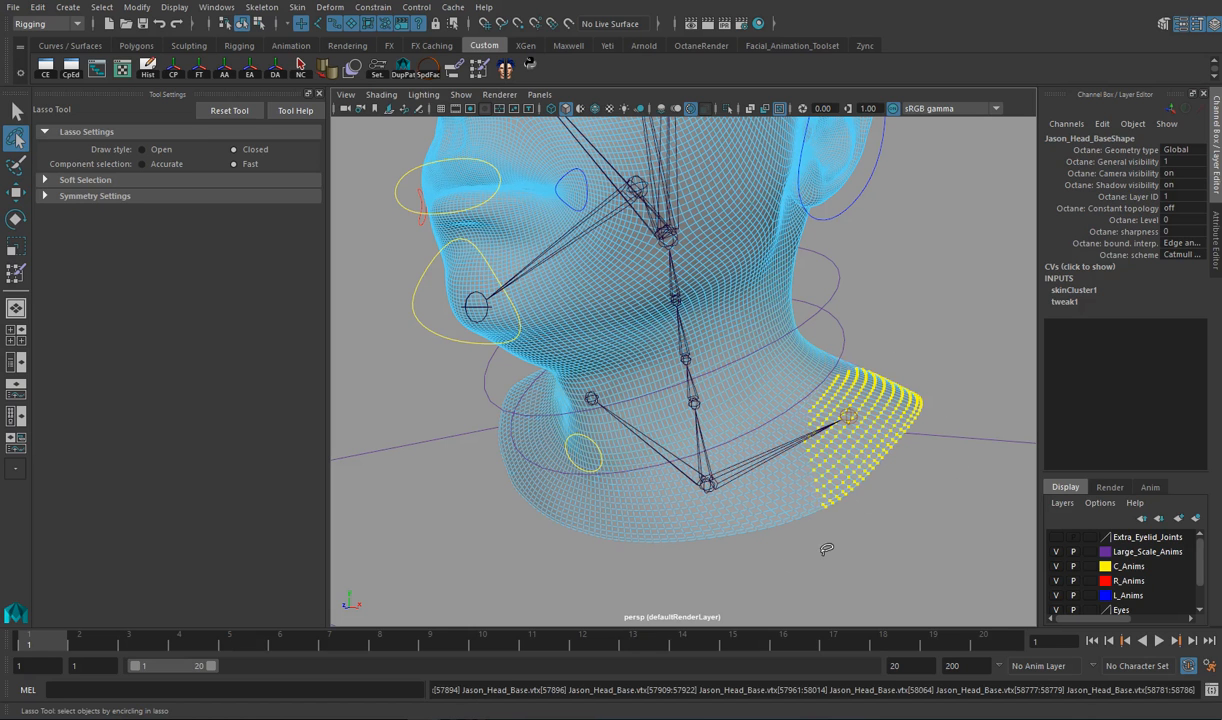
mouse_move(813, 542)
left_mouse_down()
mouse_move(795, 455)
mouse_move(818, 350)
mouse_move(902, 527)
mouse_move(814, 567)
left_mouse_up()
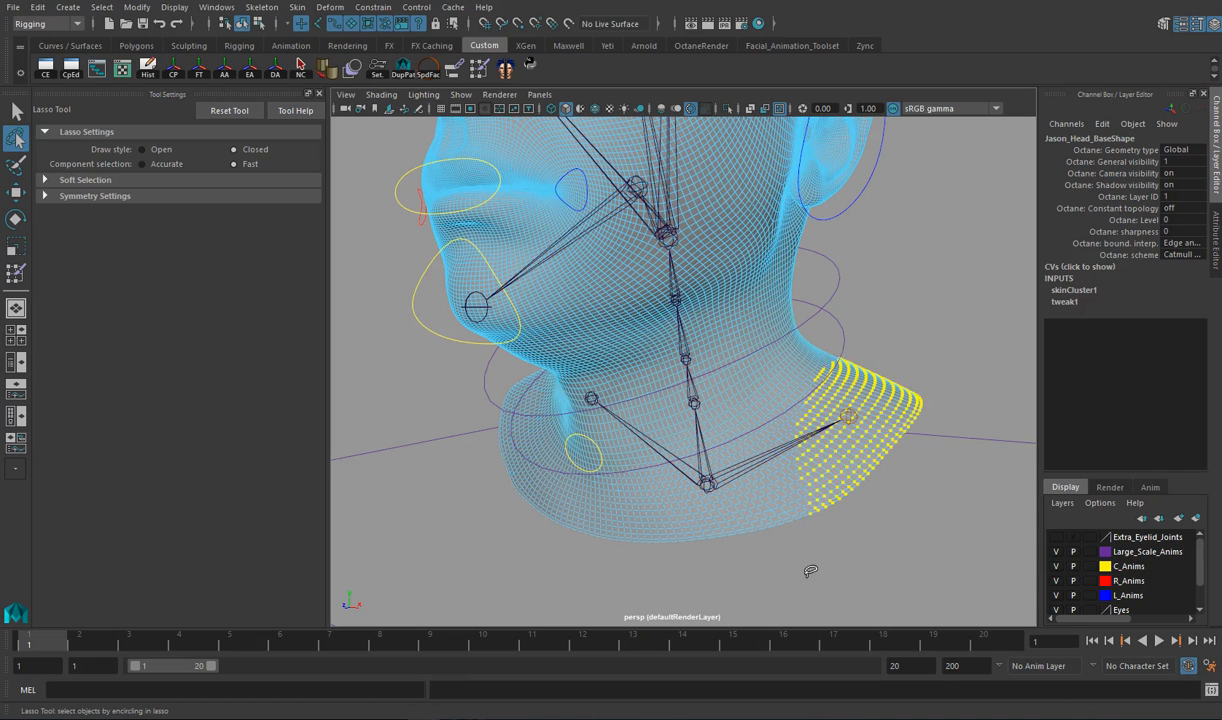
mouse_move(805, 380)
left_mouse_down()
mouse_move(795, 540)
mouse_move(830, 505)
mouse_move(726, 566)
mouse_move(797, 514)
left_mouse_up()
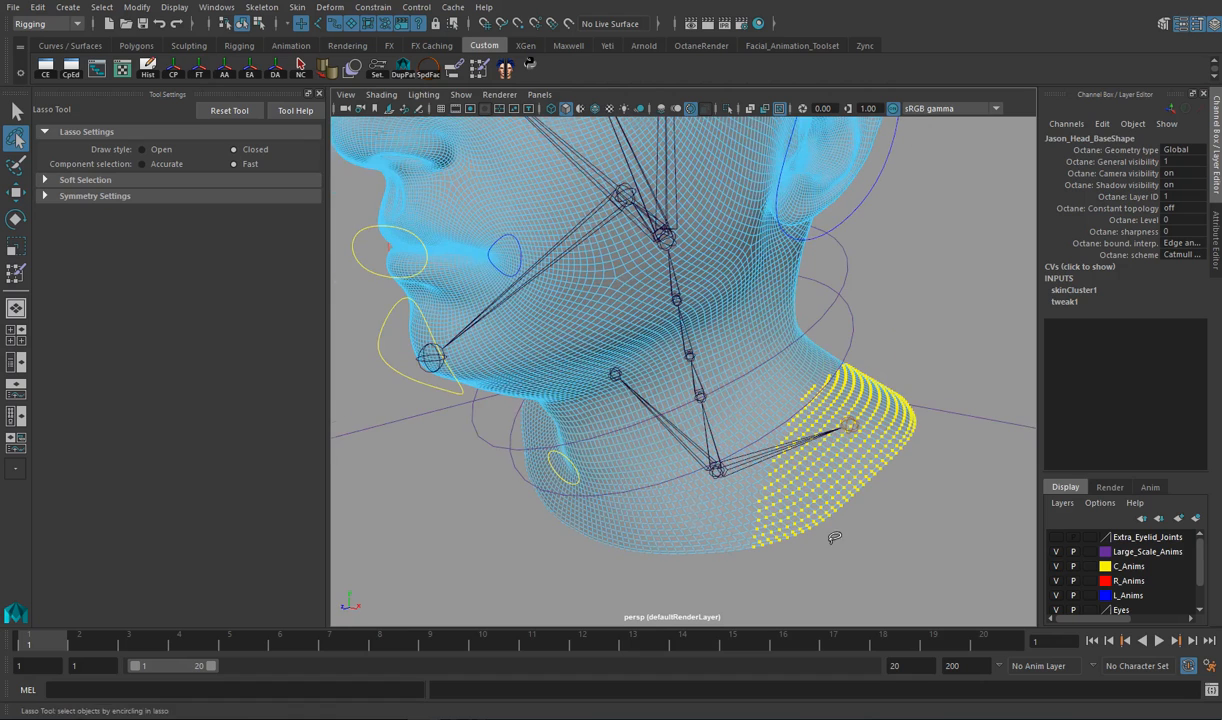
Flood the selected shoulder vertices with L_Shoulder weight at value 1 and leave weight painting.
left_click(476, 76)
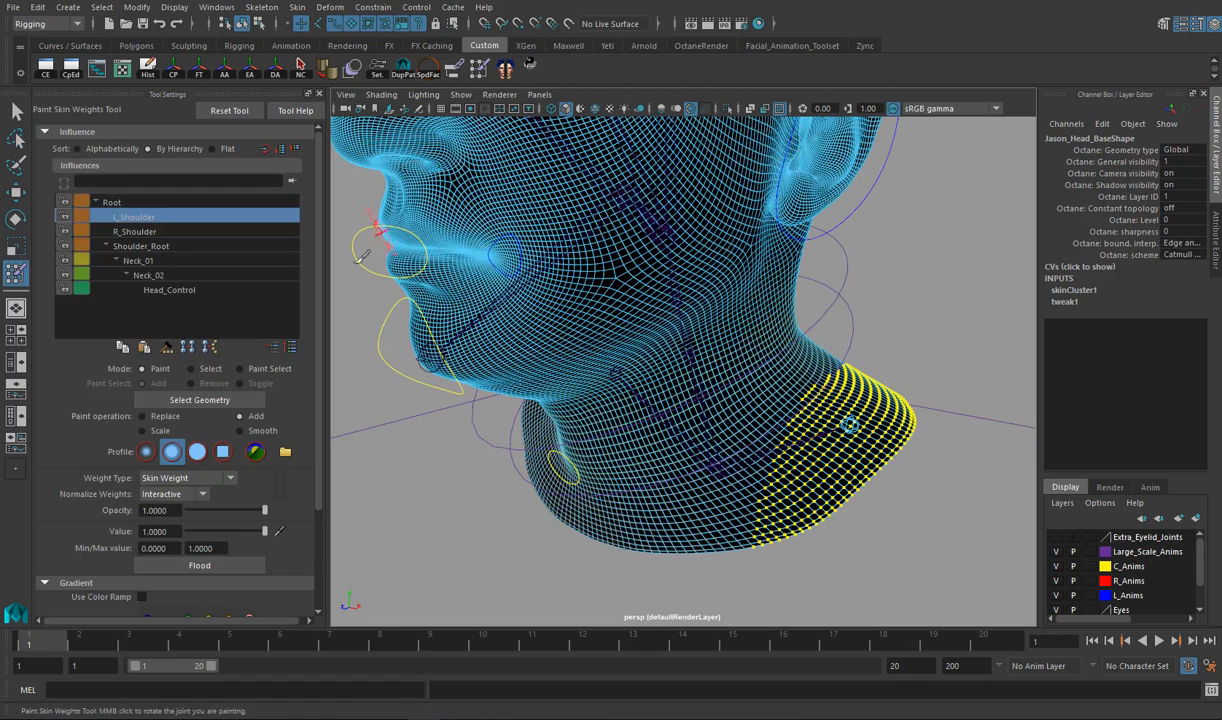
left_click(199, 565)
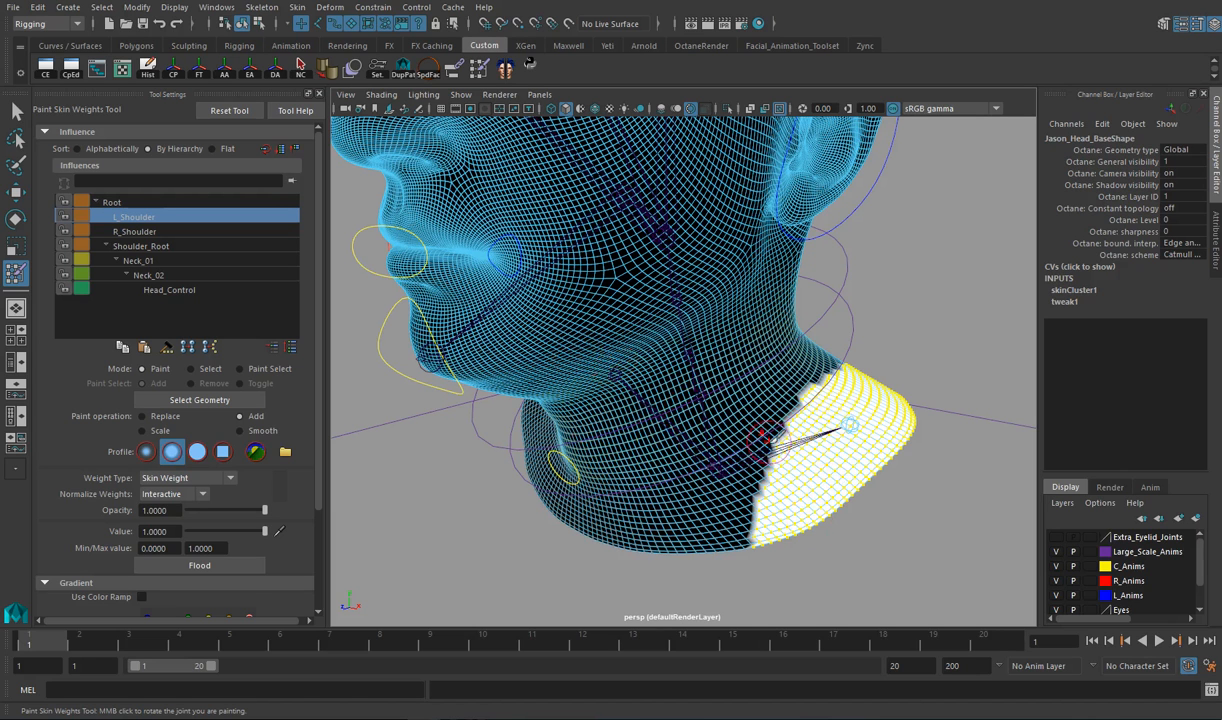
key("w")
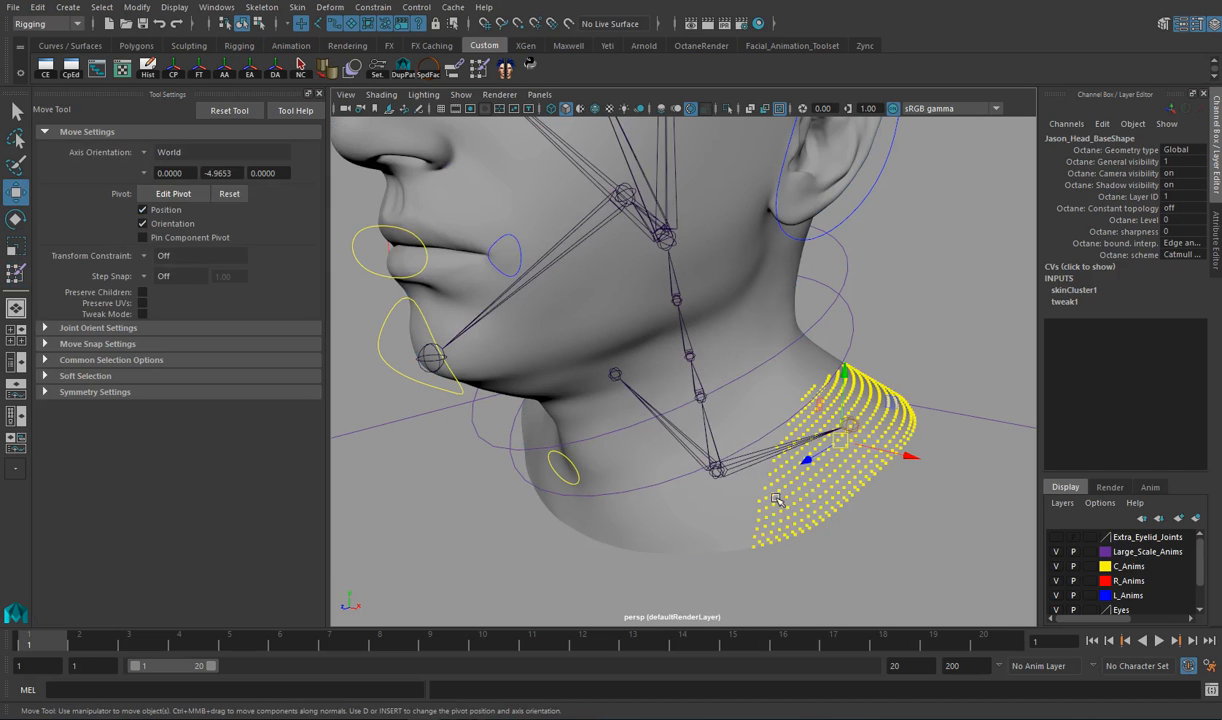
Select the whole head mesh and mirror its skin weights across YZ, positive to negative, with closest point on surface and closest joint association.
right_click_drag(774, 328, 848, 318)
left_click(700, 490)
left_click_drag(825, 483, 766, 489, "alt")
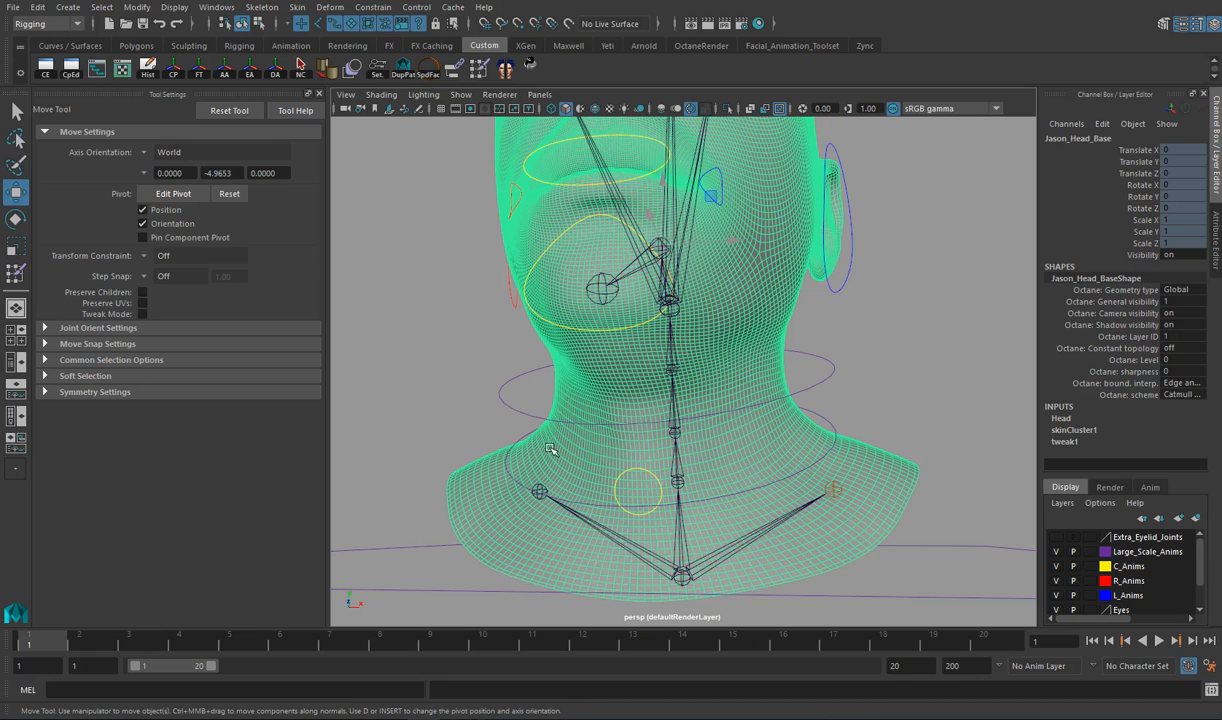
left_click_drag(689, 437, 755, 475, "alt")
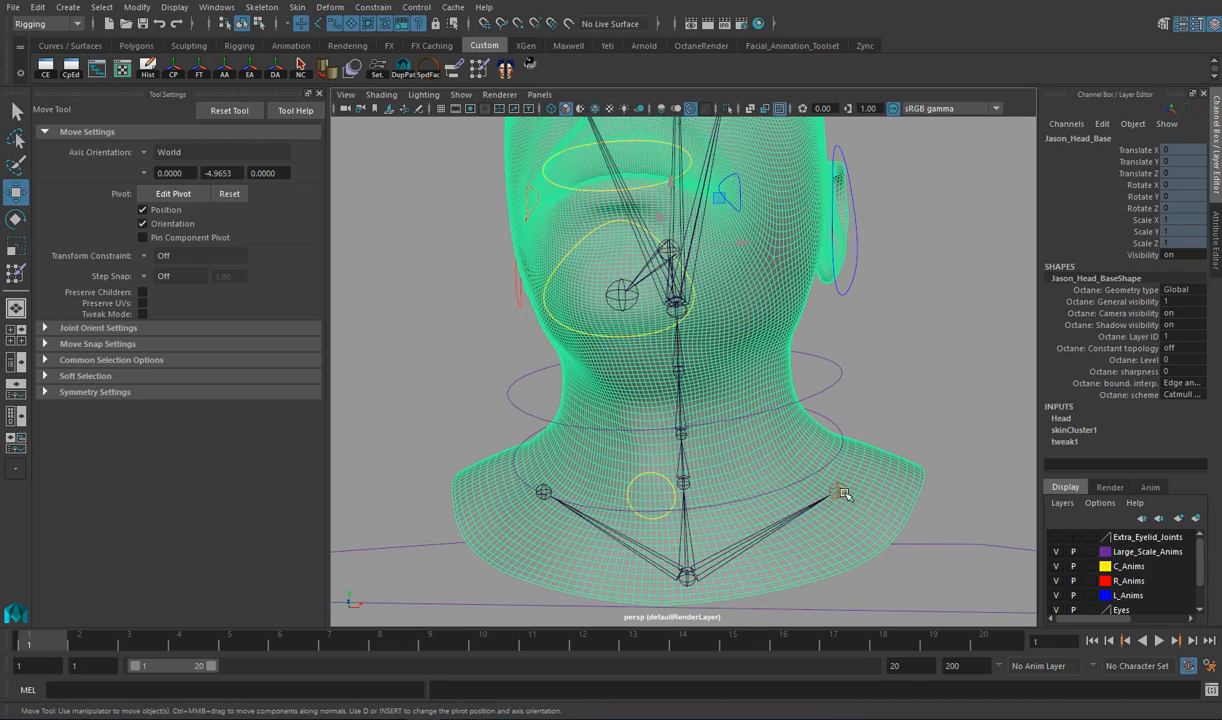
left_click(264, 8)
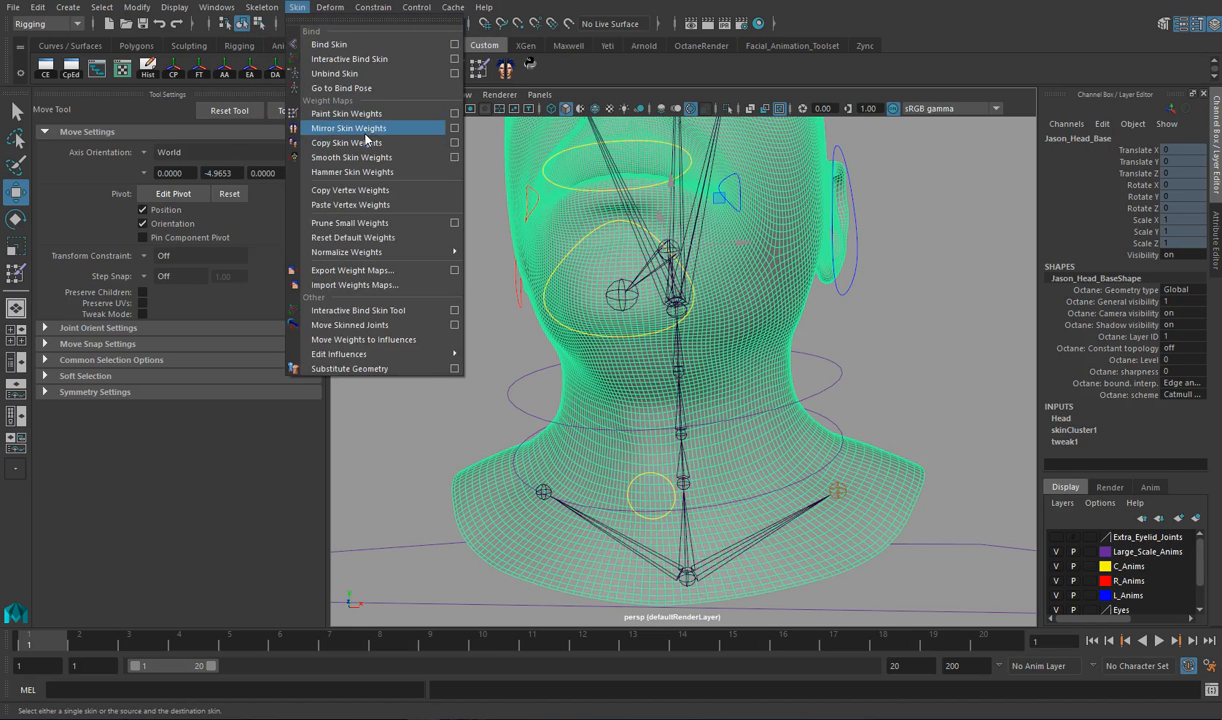
left_click(453, 130)
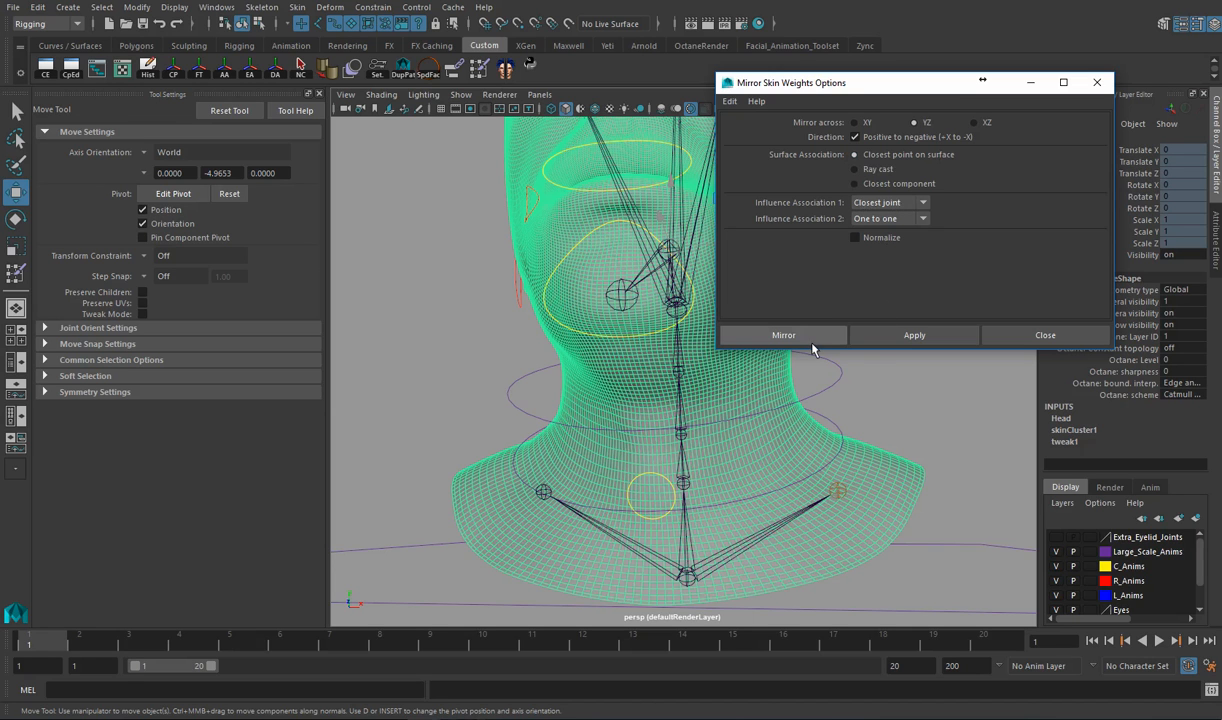
left_click(770, 326)
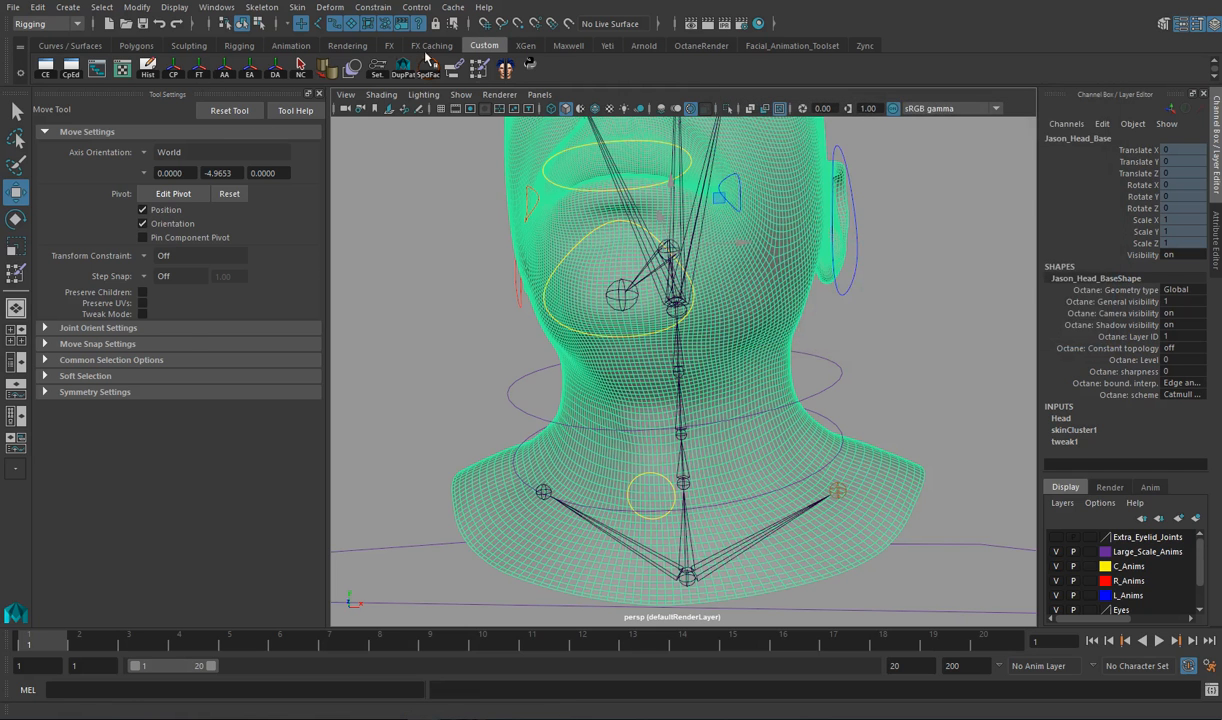
Compare the painted weights of the L_Shoulder and R_Shoulder influences on both sides of the neck base.
left_click(480, 72)
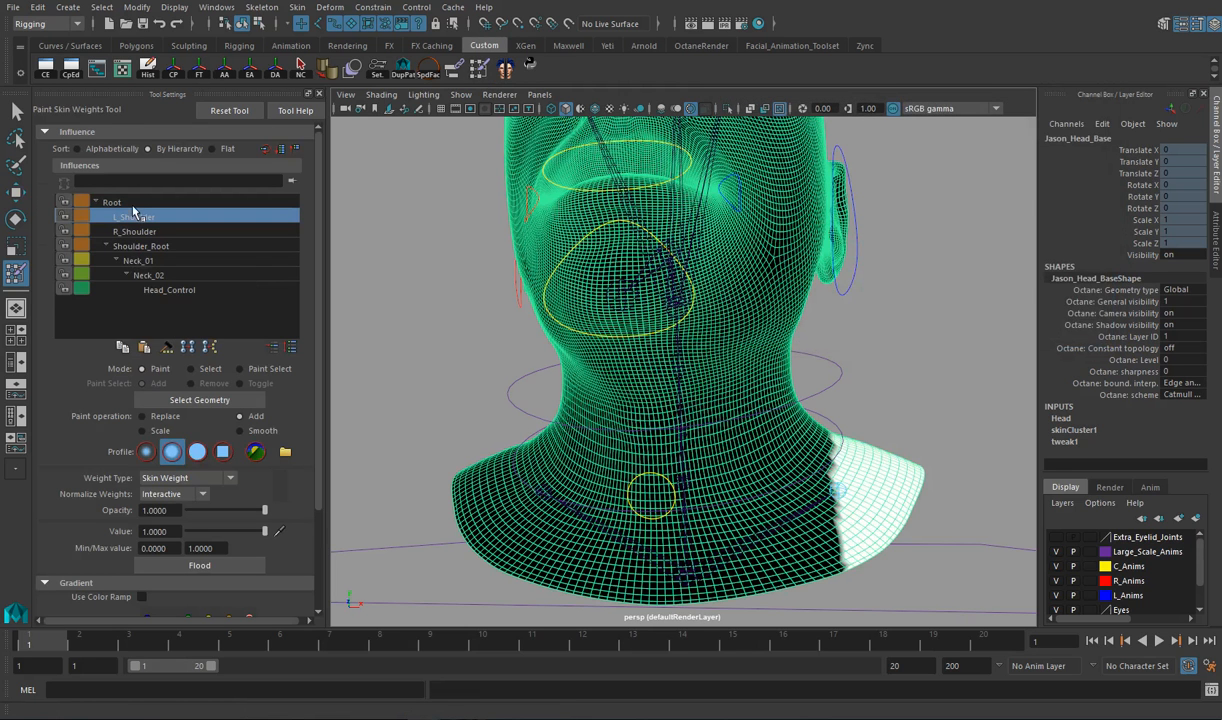
left_click(128, 231)
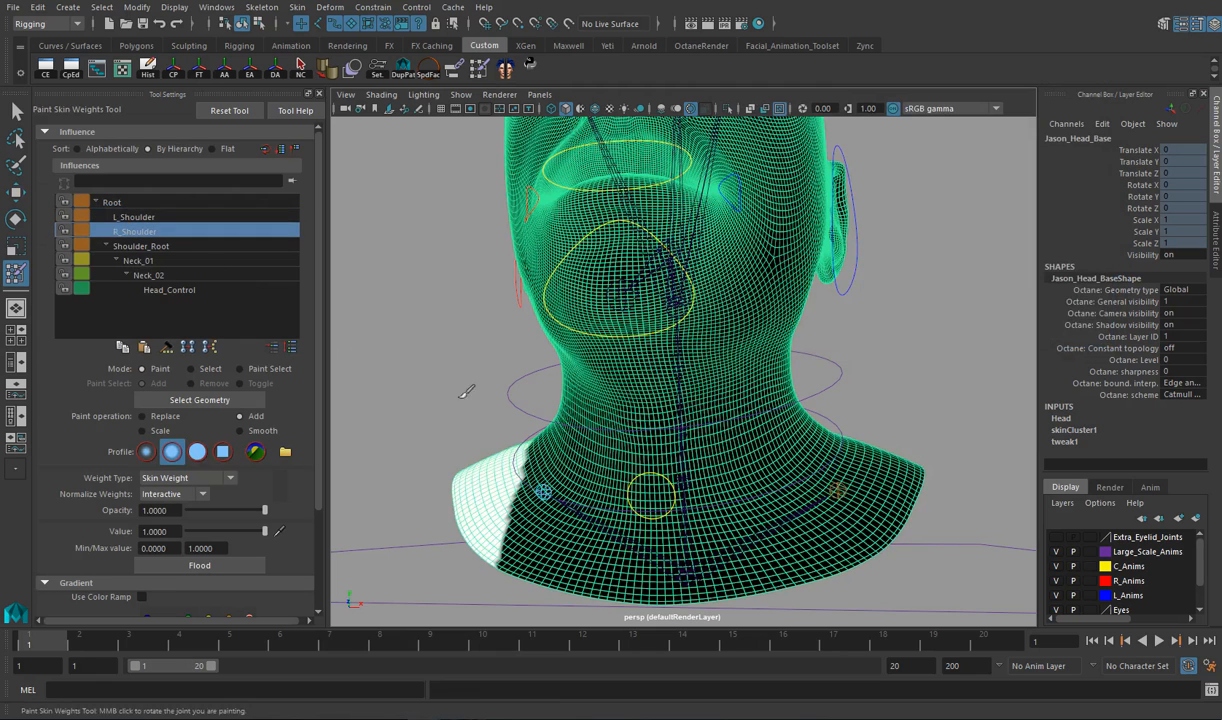
left_click_drag(530, 356, 452, 356, "alt")
left_click(145, 218)
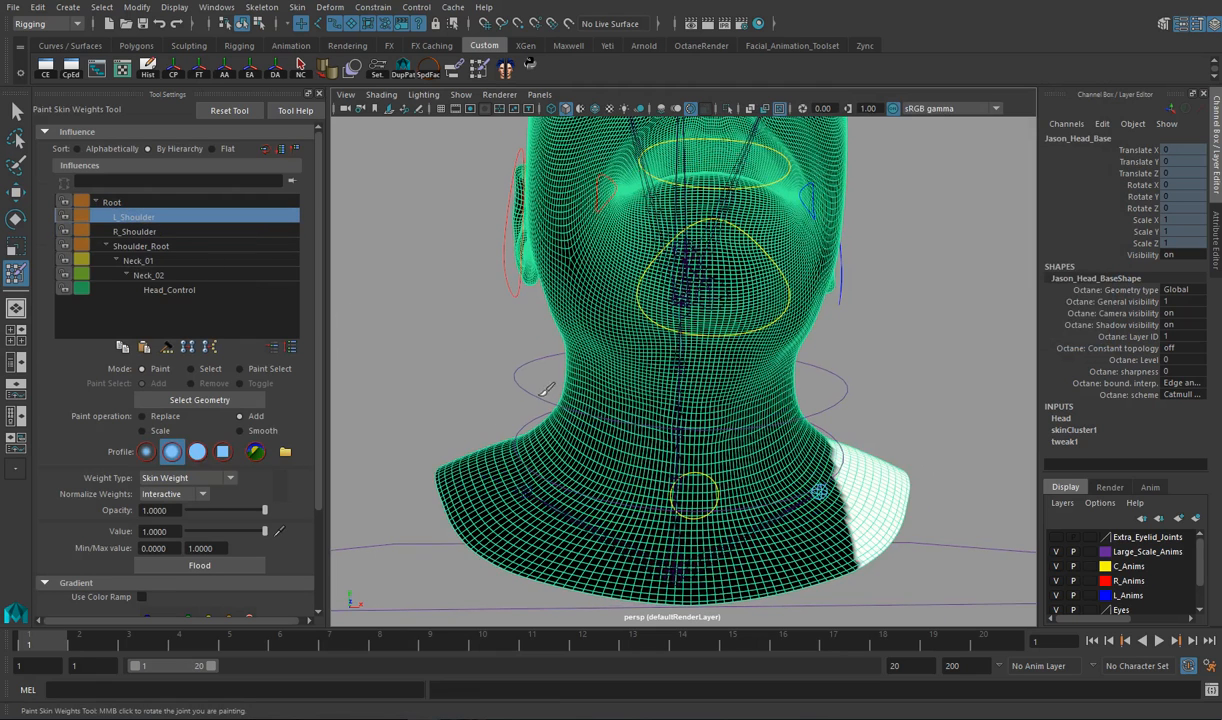
left_click_drag(546, 390, 474, 389, "alt")
left_click(131, 232)
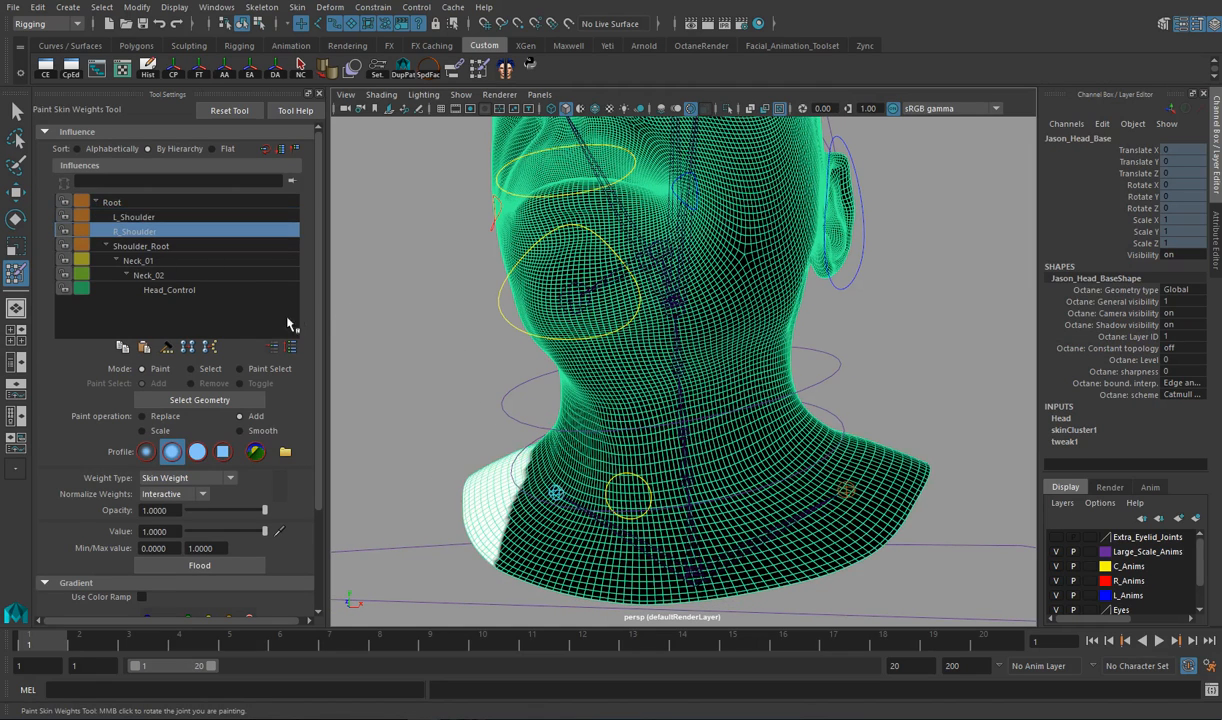